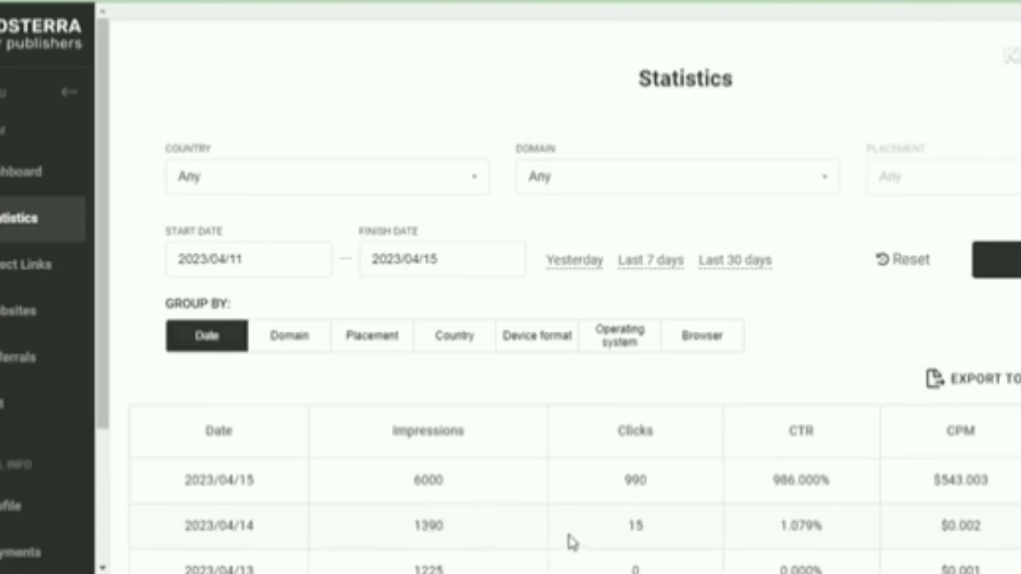
Highlight the All Time, Today, Yesterday (71311), This Month and Last Month pageview counts
scroll(571, 542, up, 1)
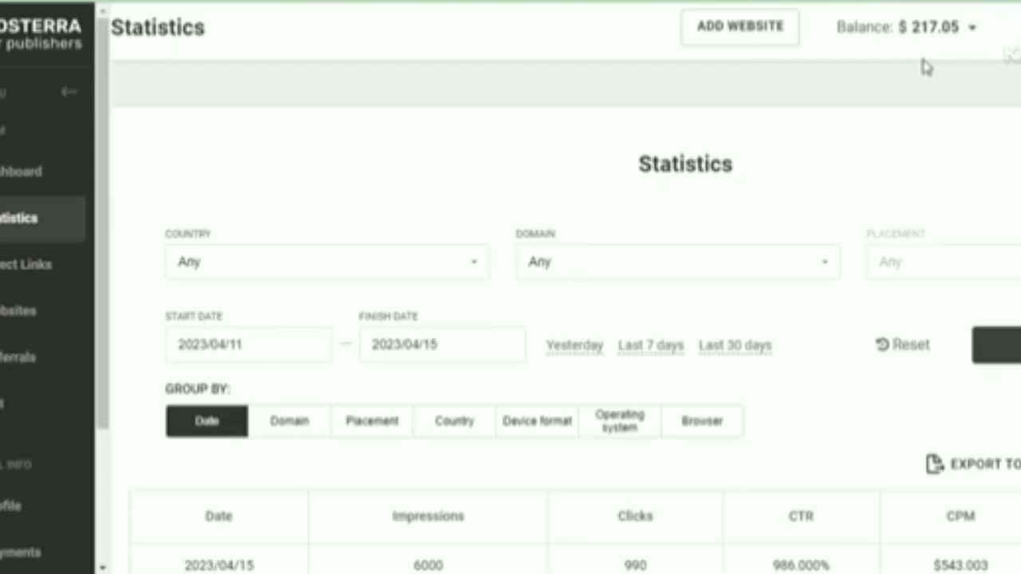
scroll(926, 68, down, 4)
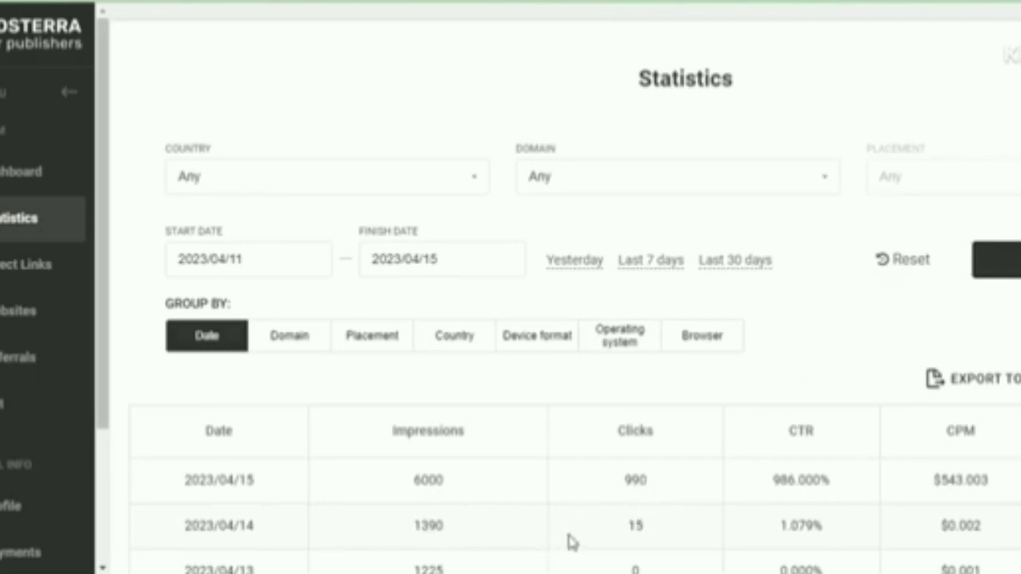
scroll(571, 543, up, 2)
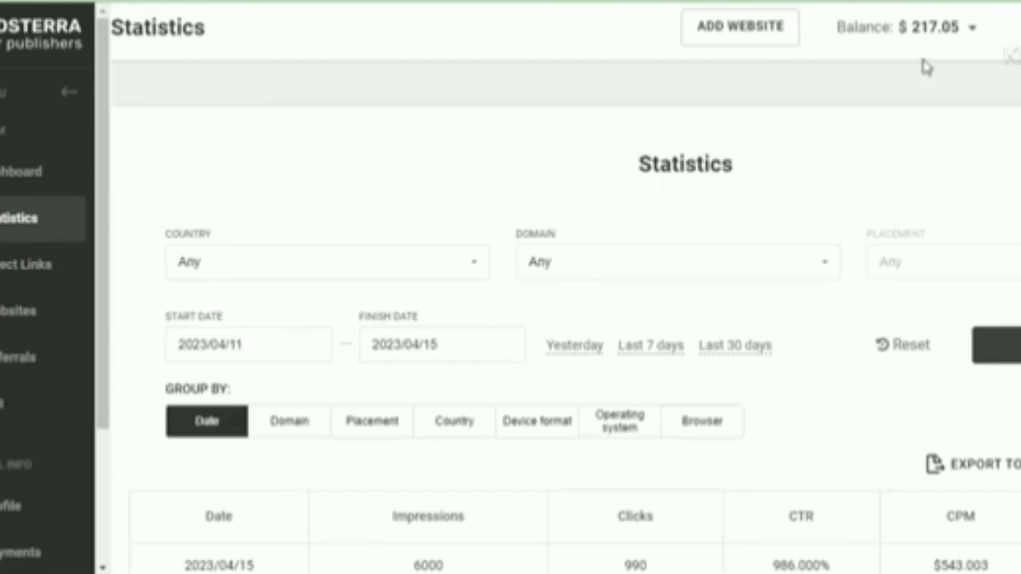
scroll(926, 67, down, 4)
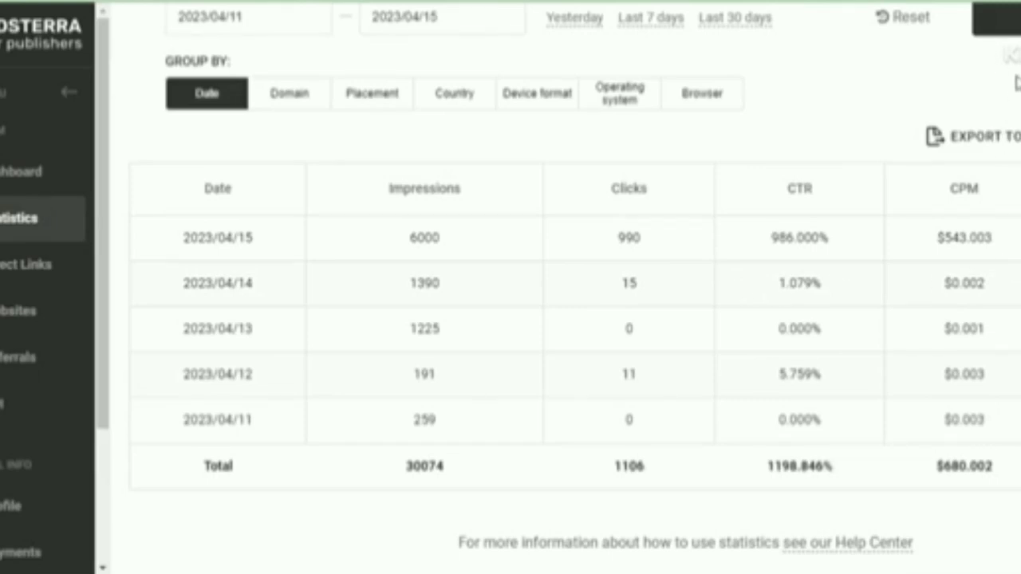
scroll(1017, 82, up, 1)
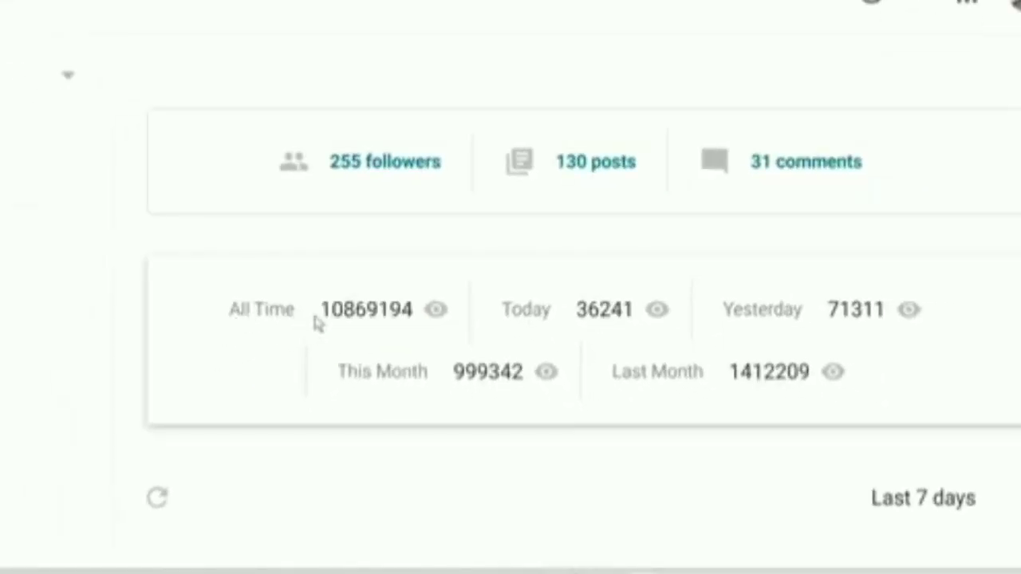
drag(647, 217, 800, 220)
click(973, 217)
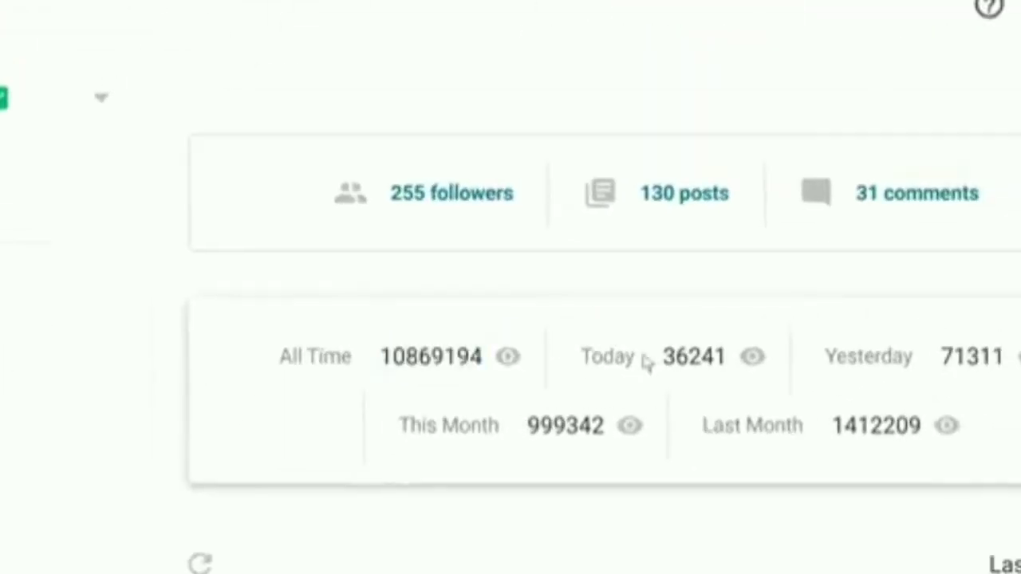
drag(660, 360, 721, 363)
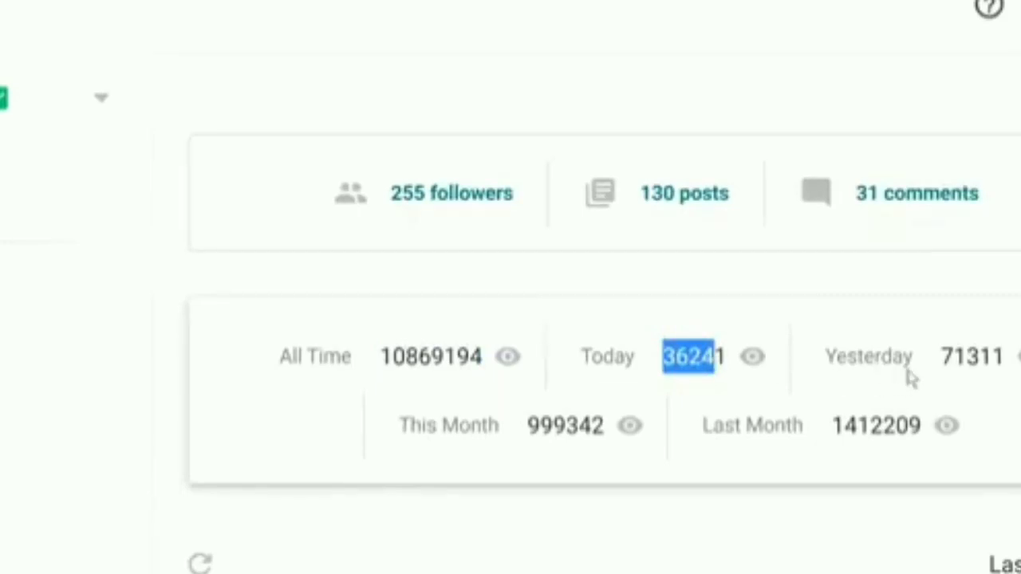
drag(946, 361, 999, 361)
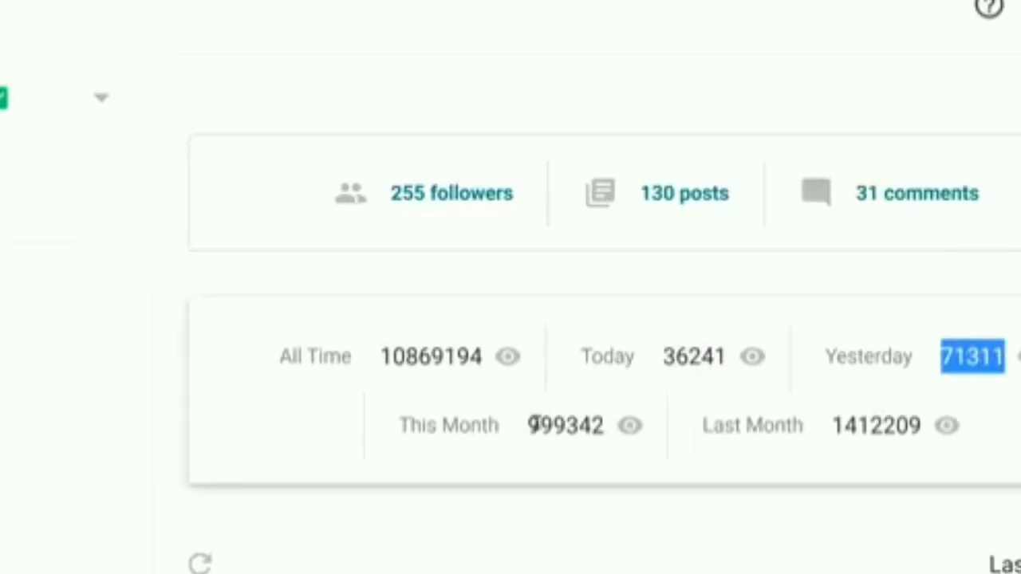
drag(528, 425, 602, 435)
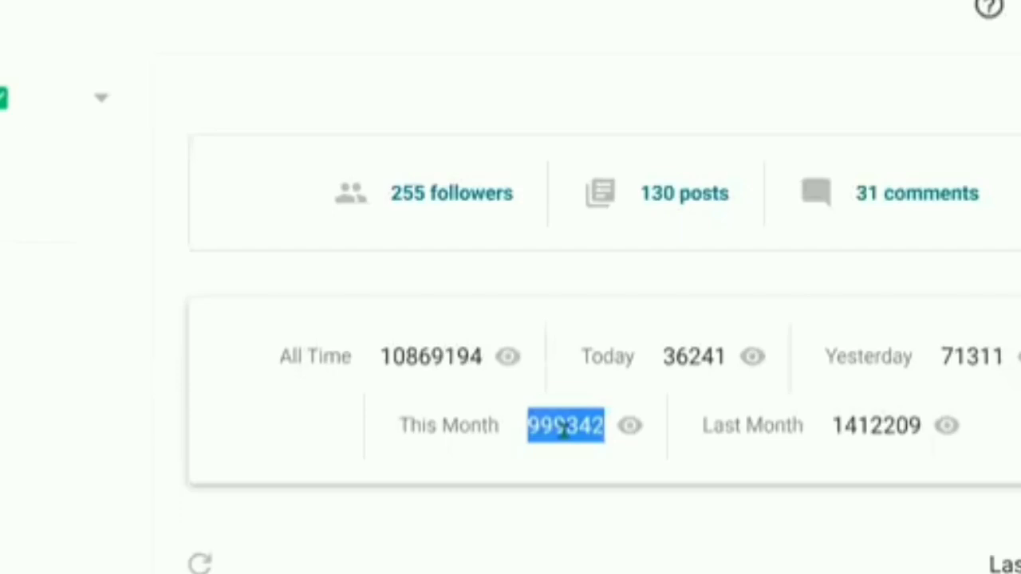
drag(831, 431, 924, 451)
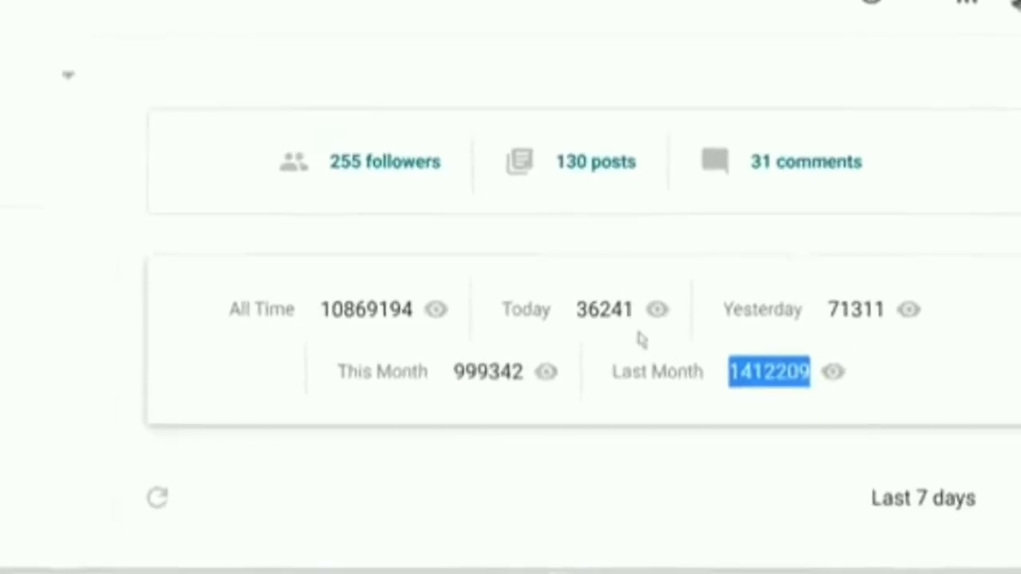
drag(636, 310, 574, 307)
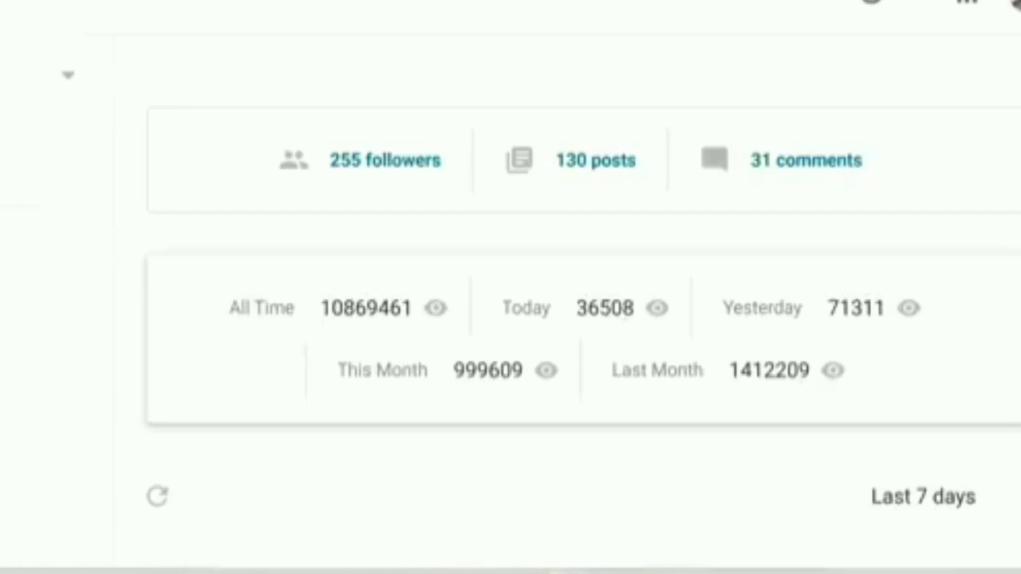
Reduce Chrome's page zoom to 110% and scroll down to Top Referrers
click(967, 1)
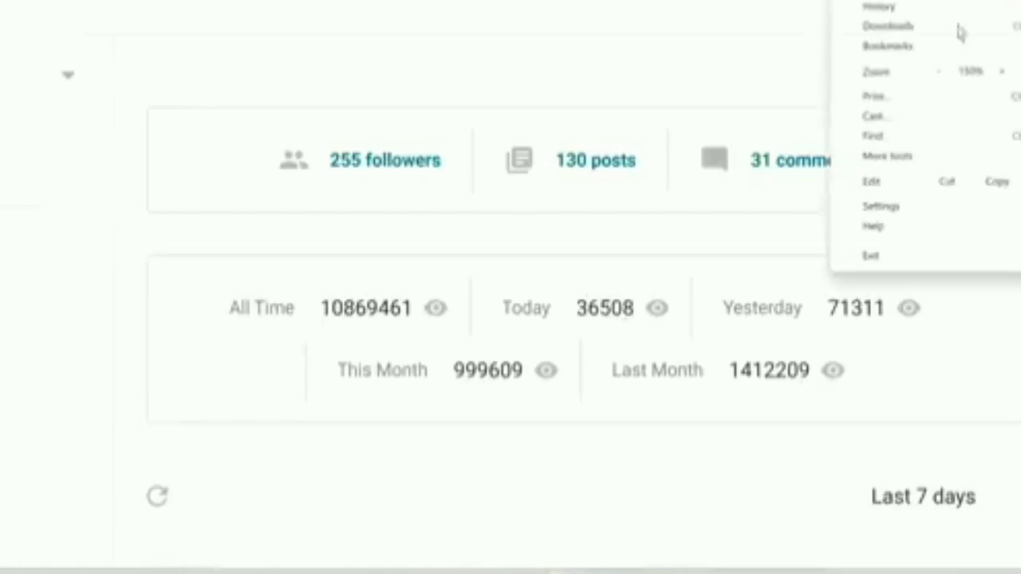
click(942, 73)
click(942, 73)
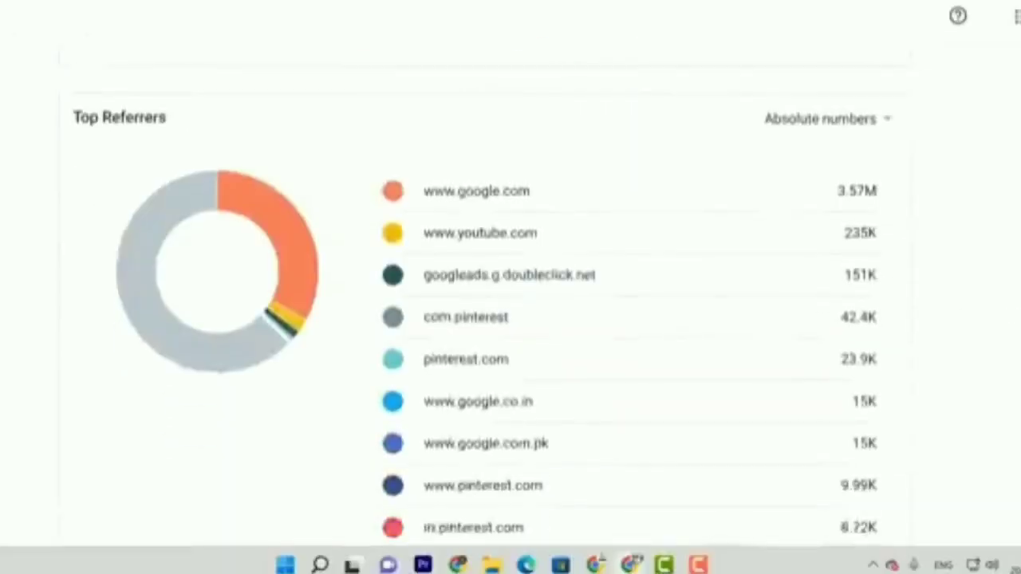
scroll(483, 310, down, 1)
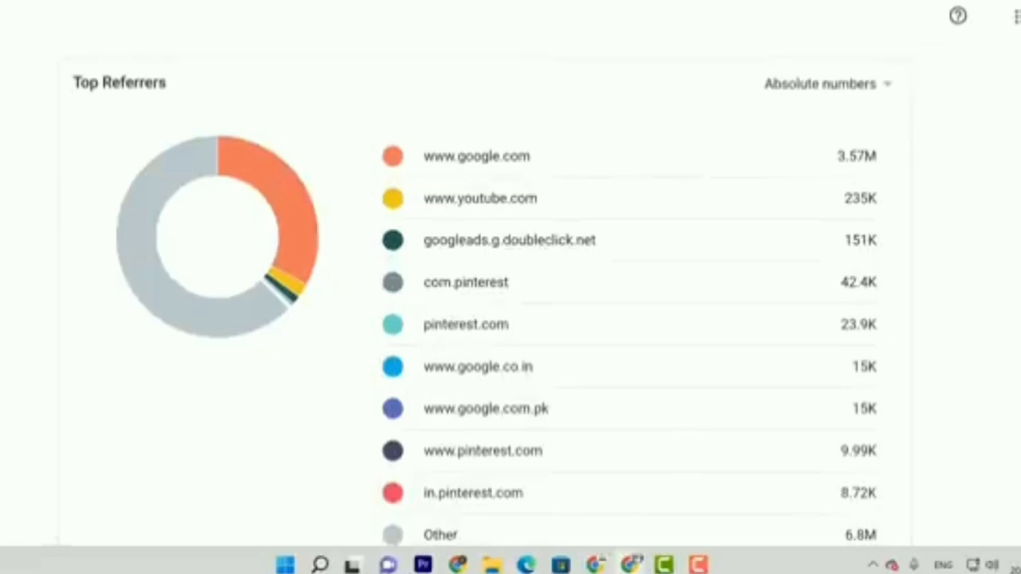
drag(850, 176, 72, 80)
click(694, 411)
scroll(511, 295, down, 3)
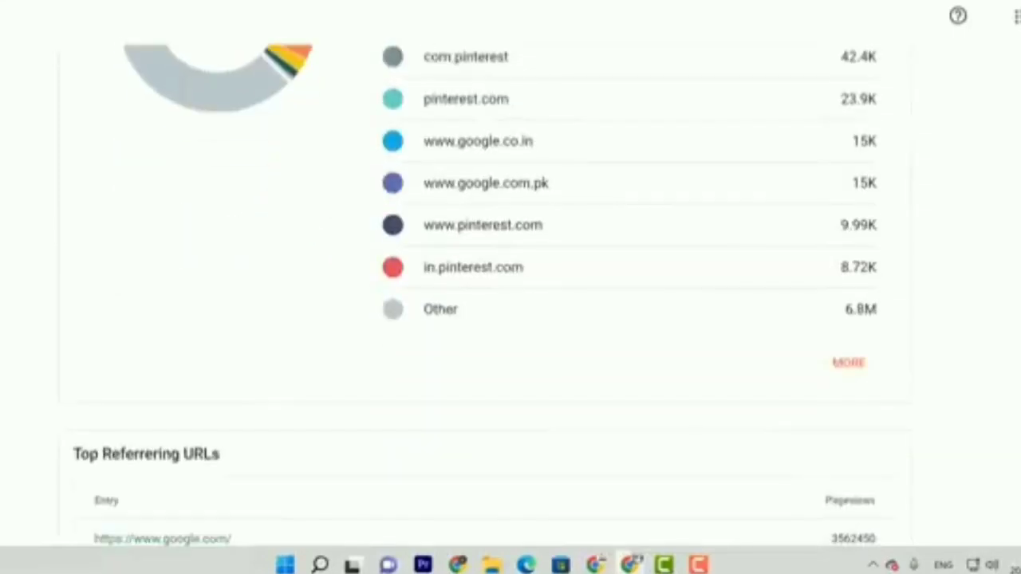
scroll(511, 296, down, 5)
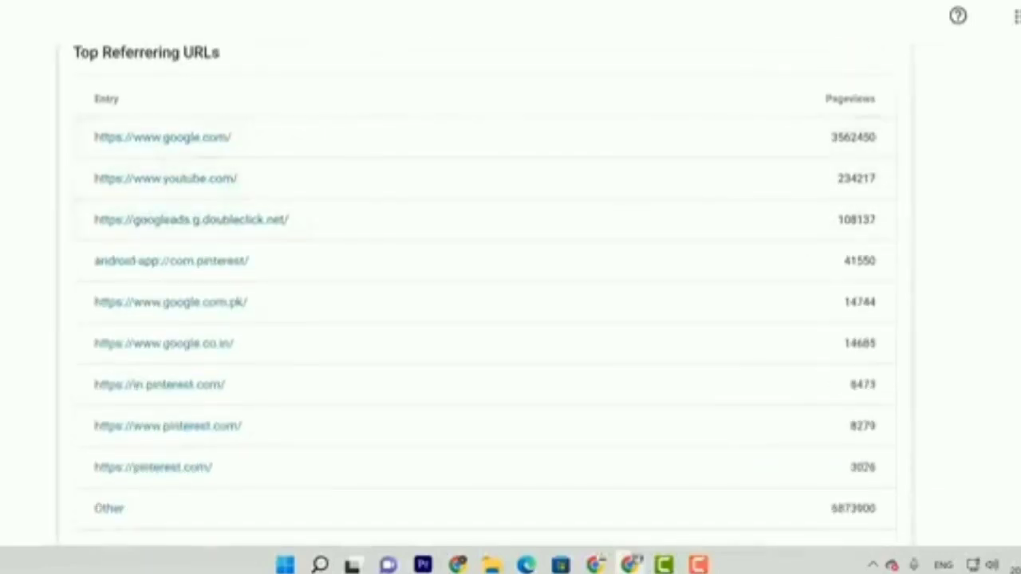
scroll(511, 295, down, 8)
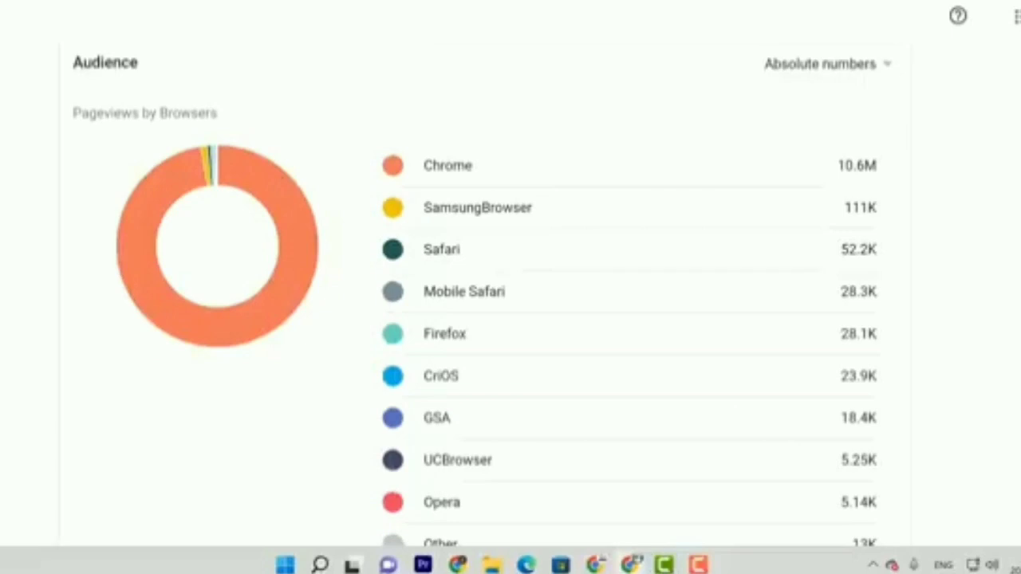
drag(73, 62, 878, 296)
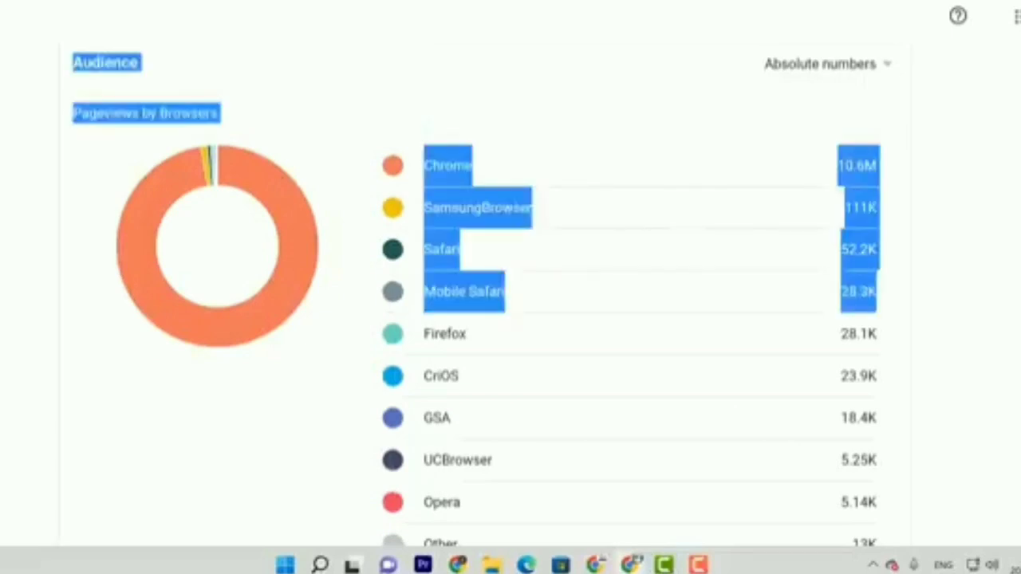
scroll(511, 288, down, 7)
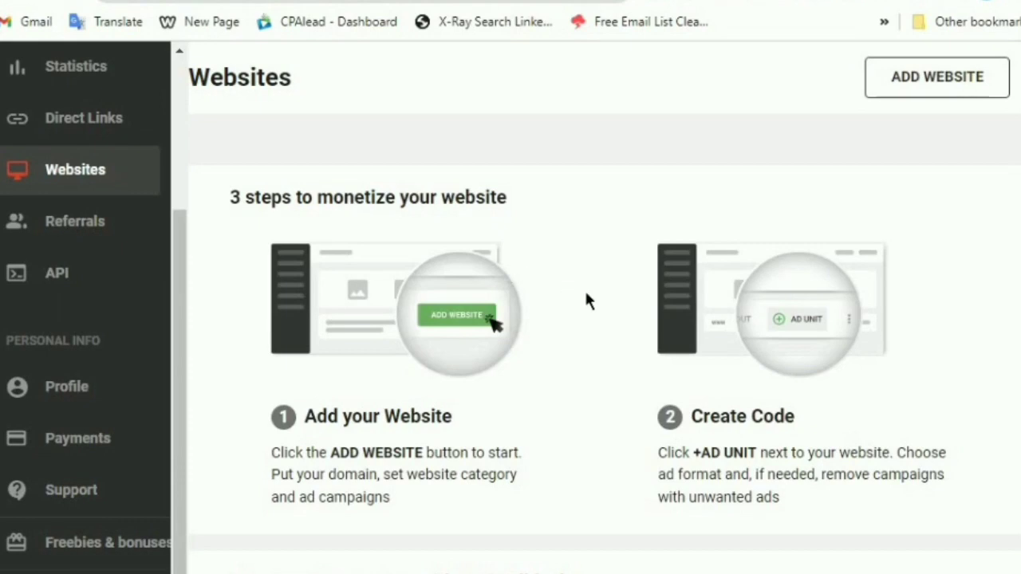
Scroll the Adsterra Websites page down and back up
scroll(586, 300, down, 4)
scroll(431, 342, up, 4)
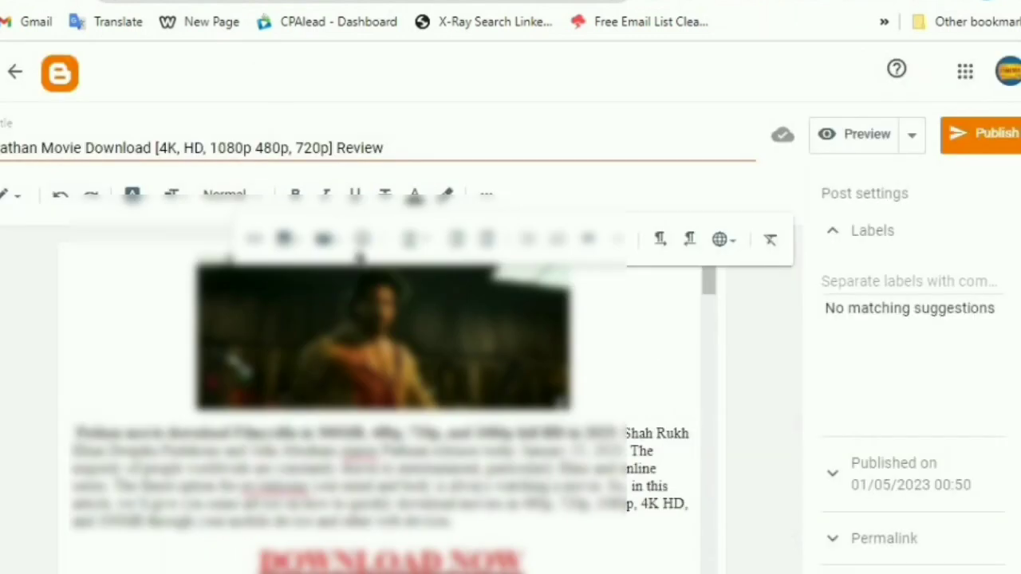
Copy the post title and paste it in as the post's label
scroll(383, 407, down, 10)
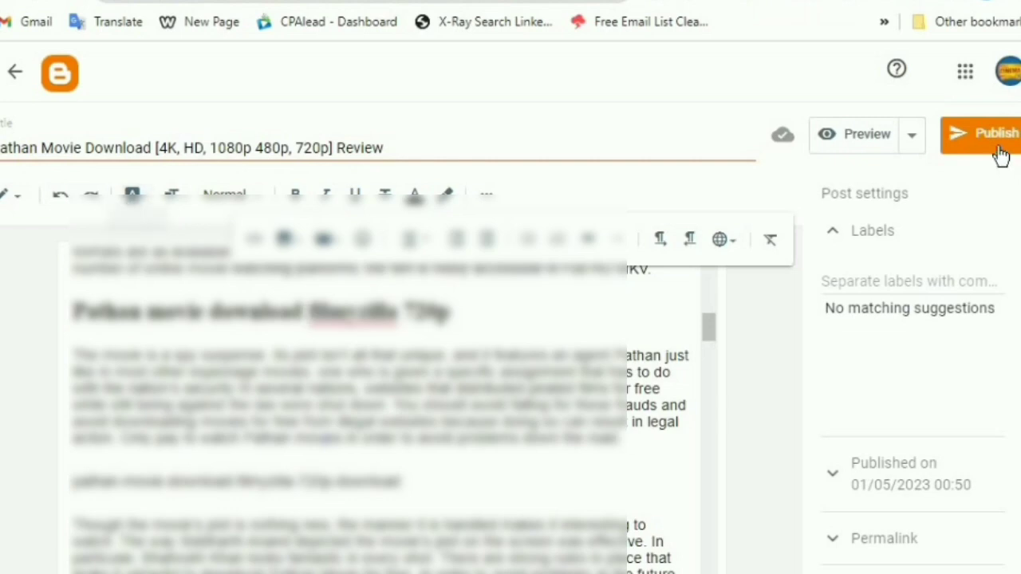
triple_click(128, 146)
right_click(126, 146)
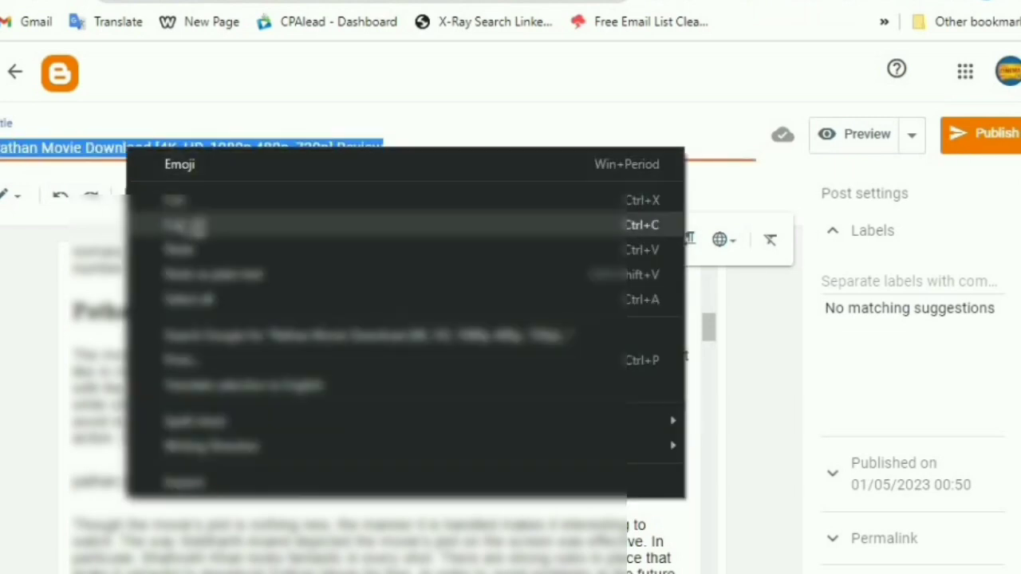
click(192, 226)
click(843, 285)
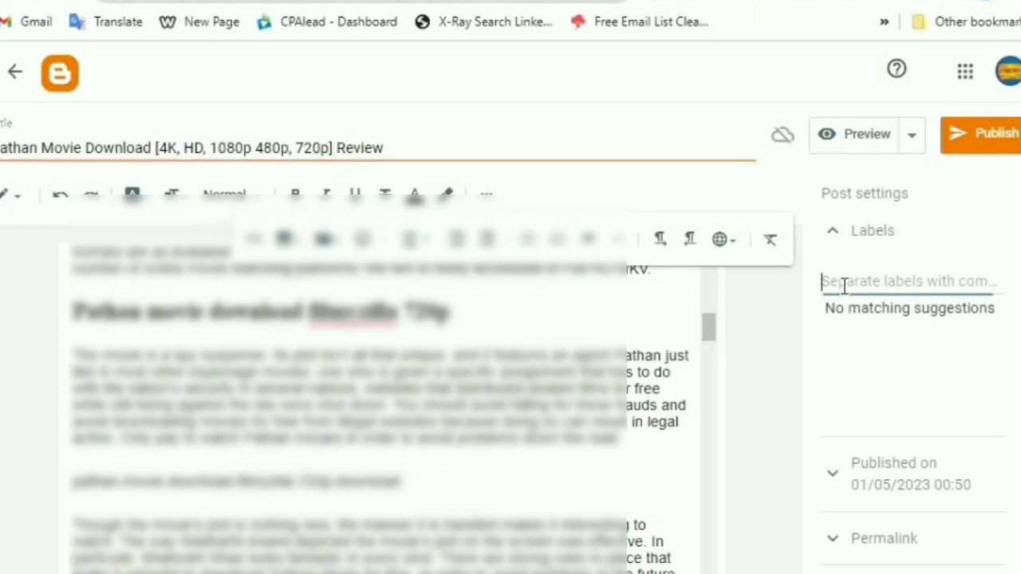
right_click(844, 286)
click(858, 451)
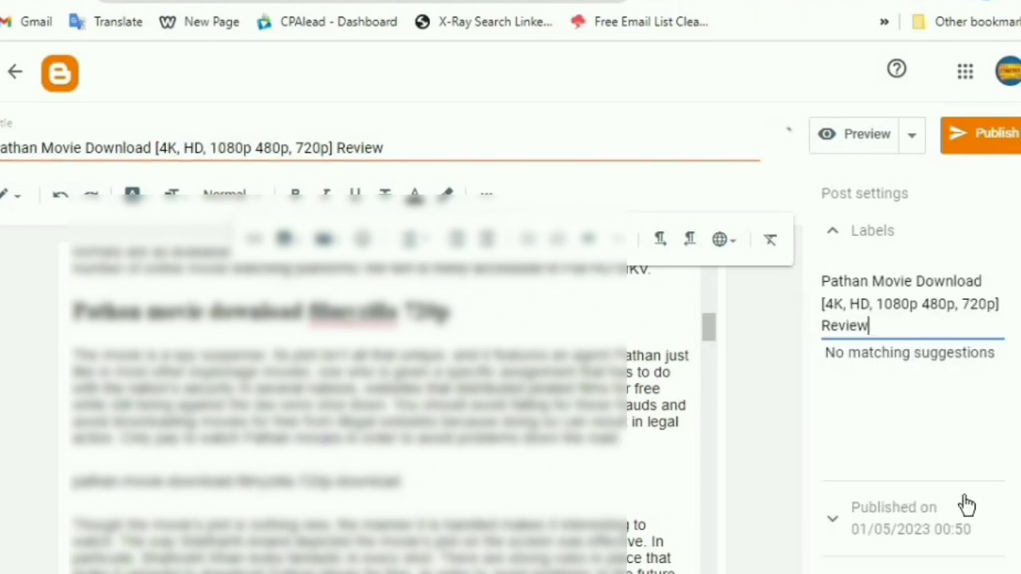
Paste the copied title into the post's Search description field
scroll(896, 521, down, 2)
click(884, 559)
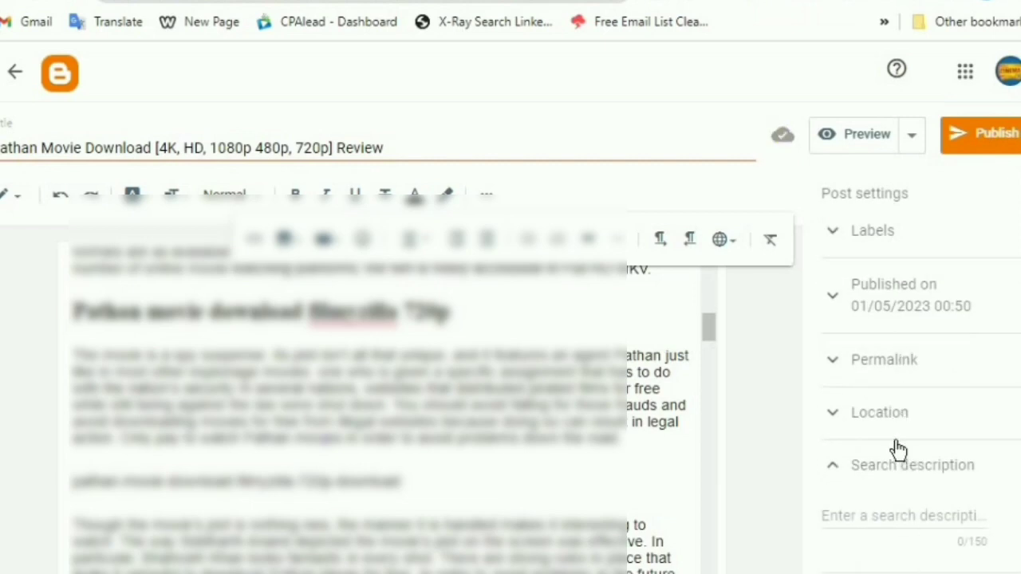
click(893, 477)
click(895, 471)
click(845, 514)
right_click(866, 512)
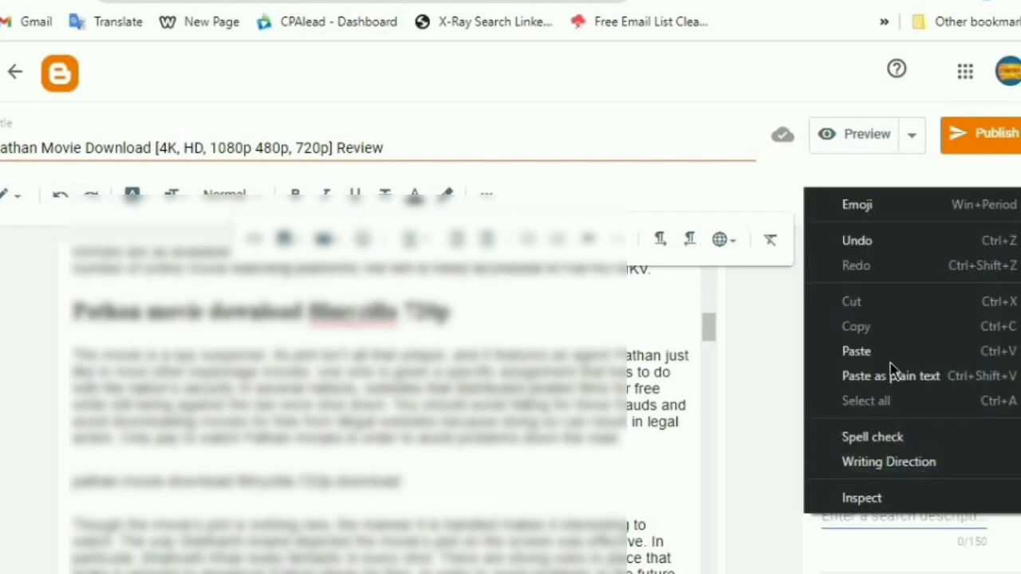
click(880, 352)
Check the permalink settings, then publish the post and confirm
scroll(897, 556, down, 1)
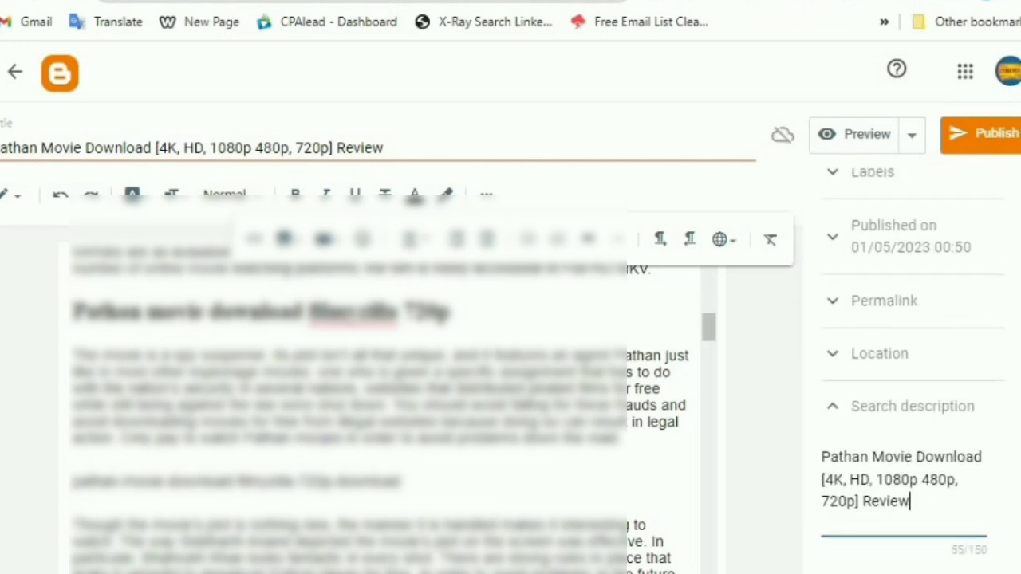
scroll(950, 367, up, 1)
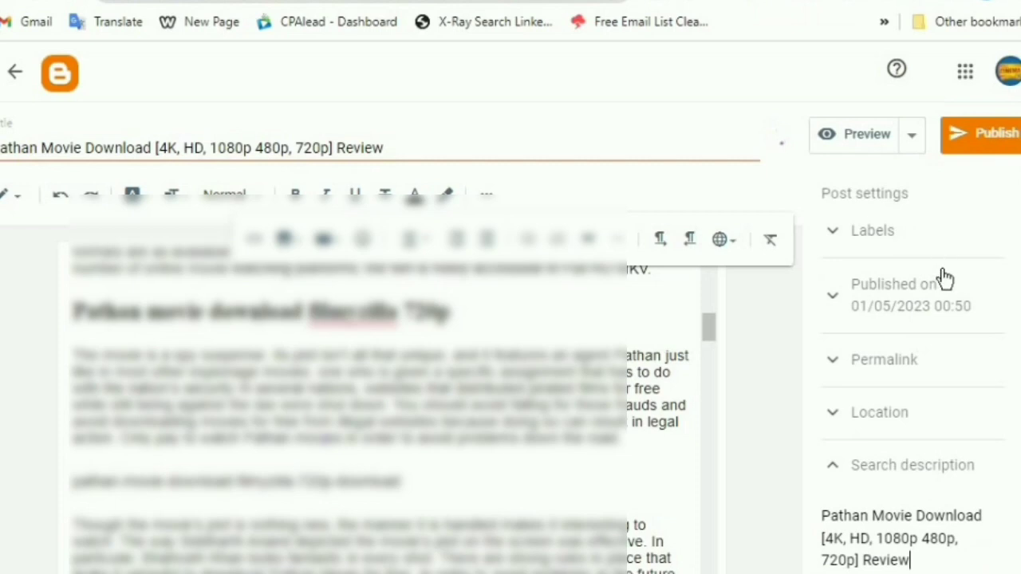
click(910, 373)
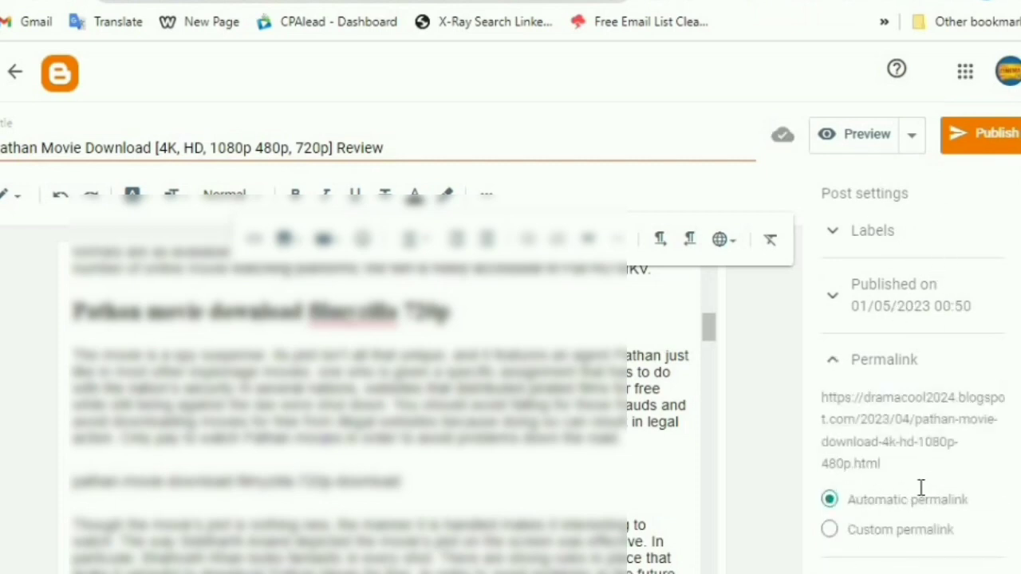
click(989, 146)
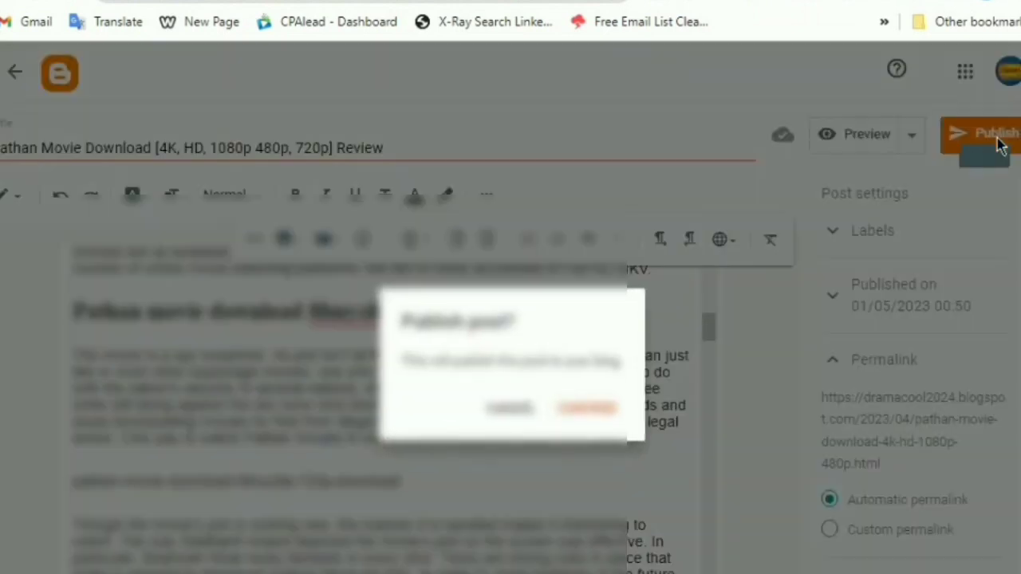
click(587, 409)
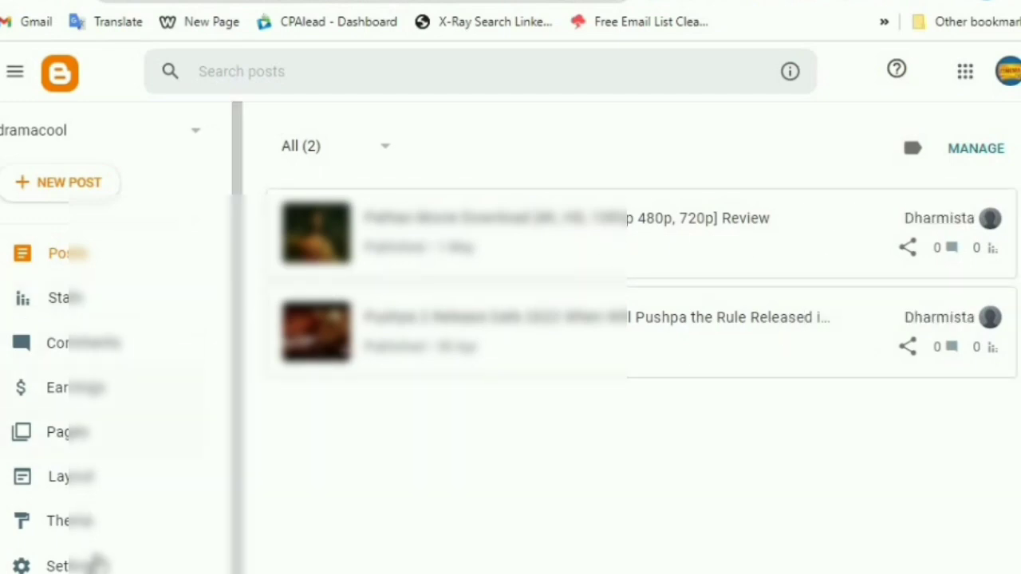
scroll(128, 558, down, 1)
Reopen the Pathan Movie Download review post from the Posts list for editing
click(104, 559)
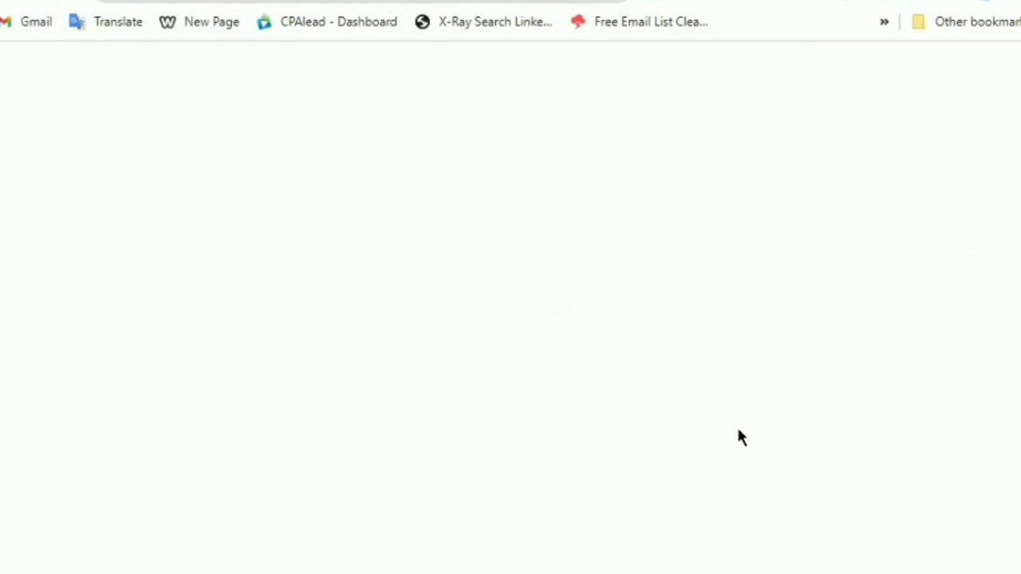
click(472, 260)
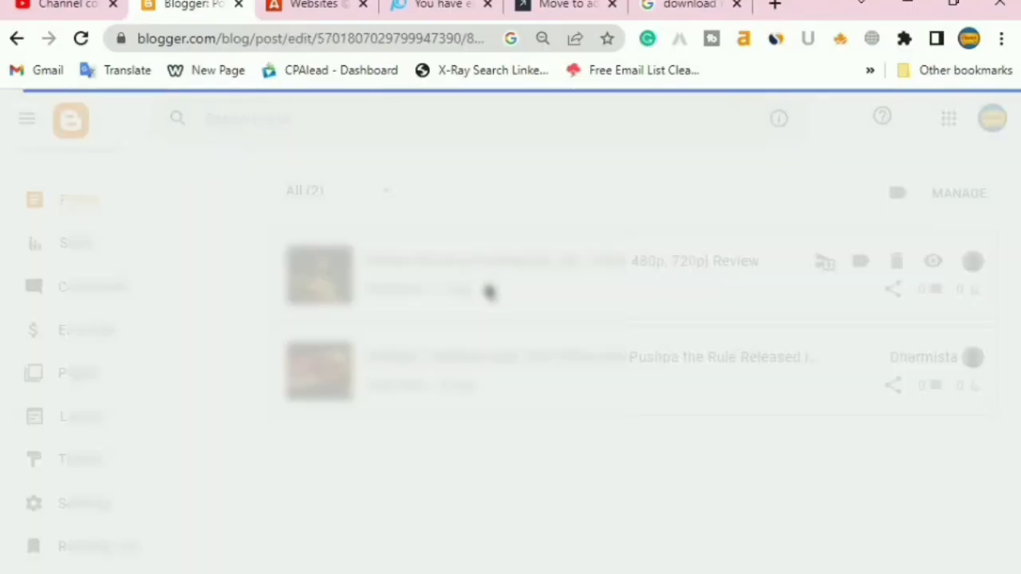
scroll(489, 293, down, 10)
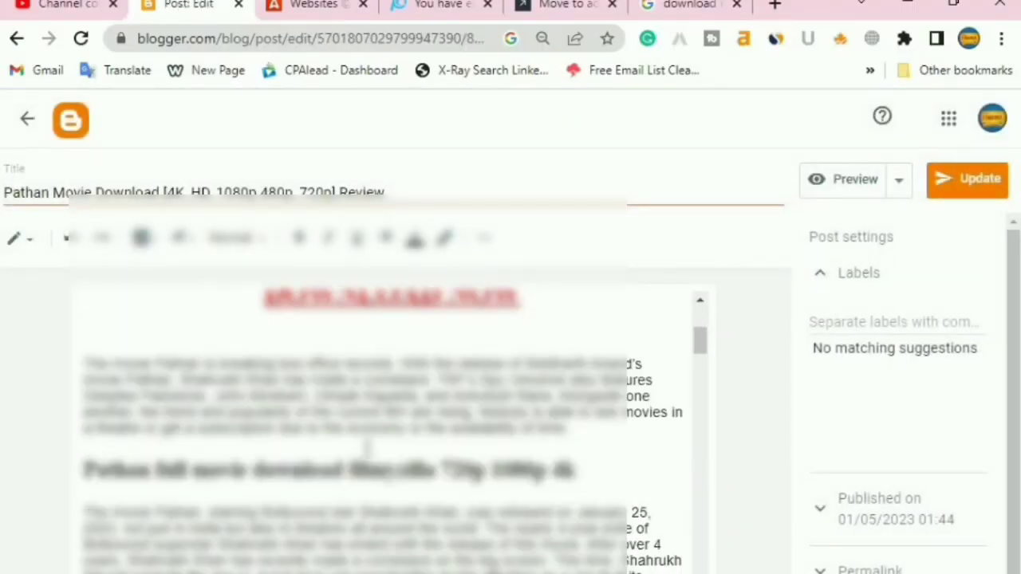
scroll(383, 415, up, 5)
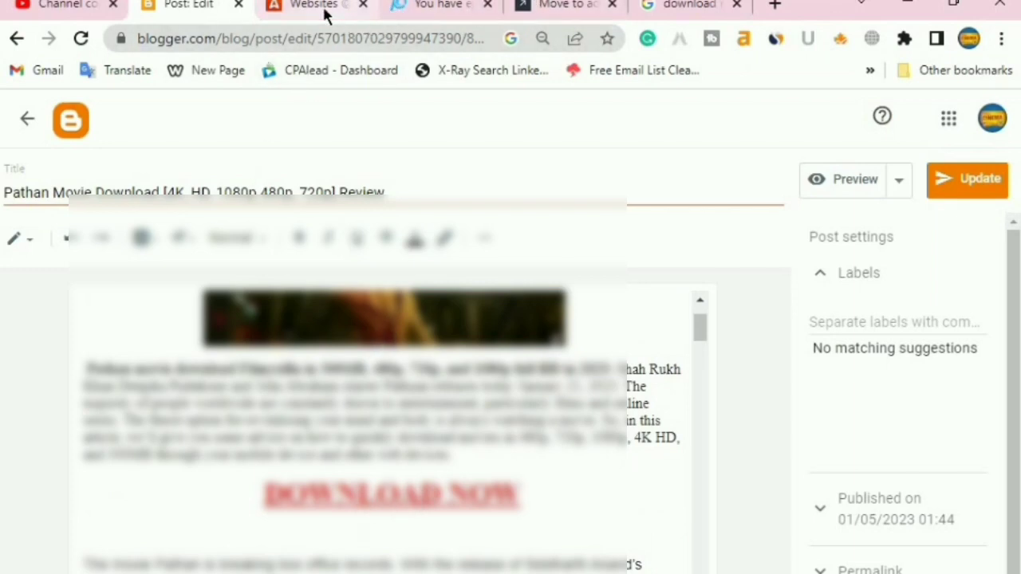
Browse Adsterra's Direct Links page, then return to the Blogger post editor
click(293, 8)
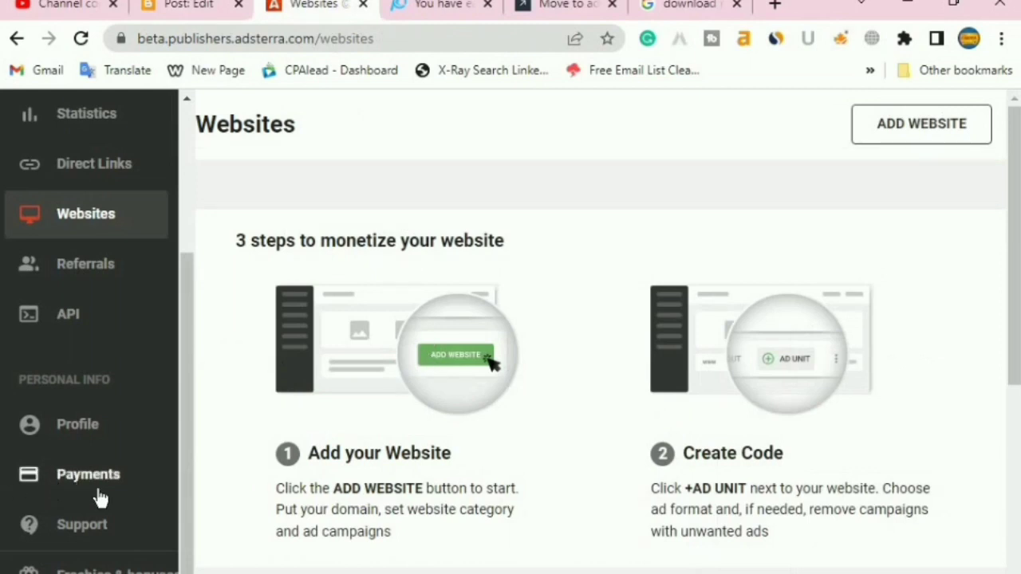
scroll(107, 490, up, 3)
click(94, 373)
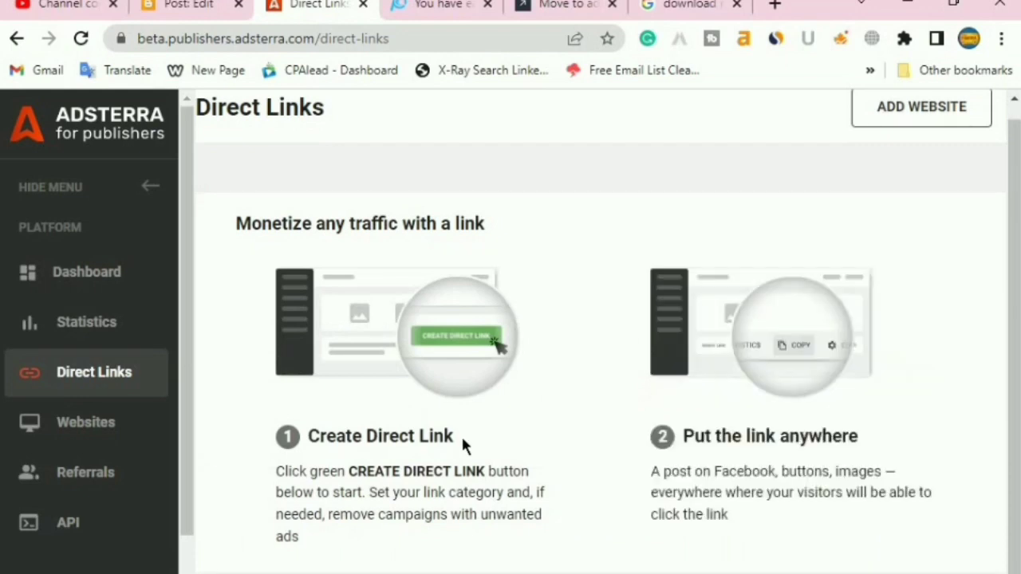
scroll(463, 447, down, 2)
scroll(462, 529, down, 4)
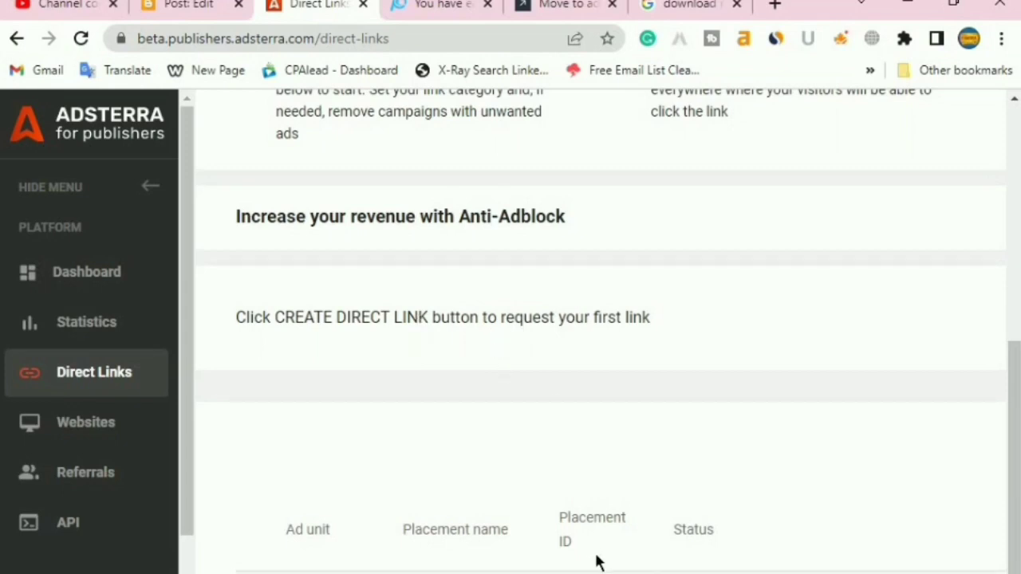
scroll(601, 319, right, 4)
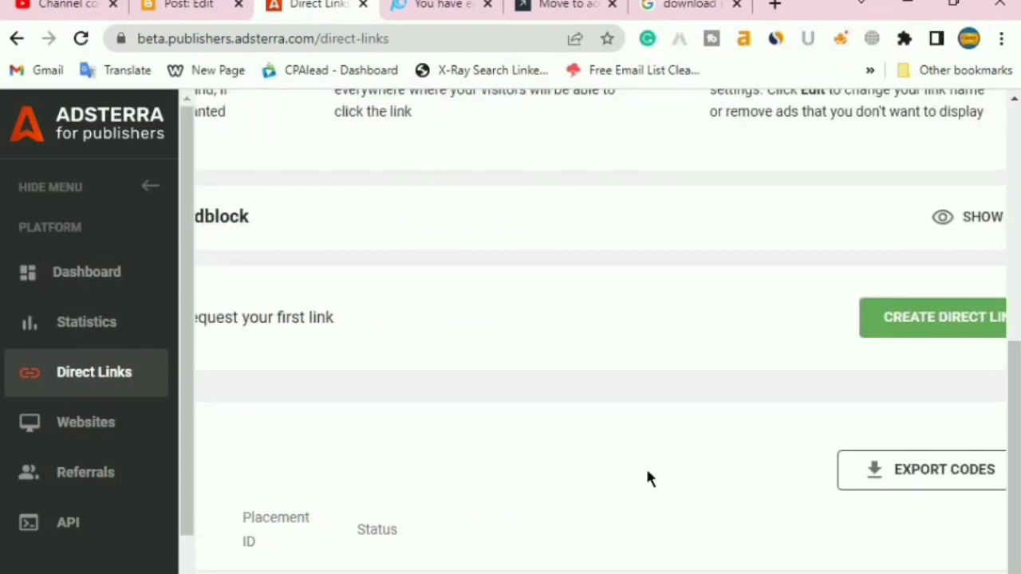
click(206, 15)
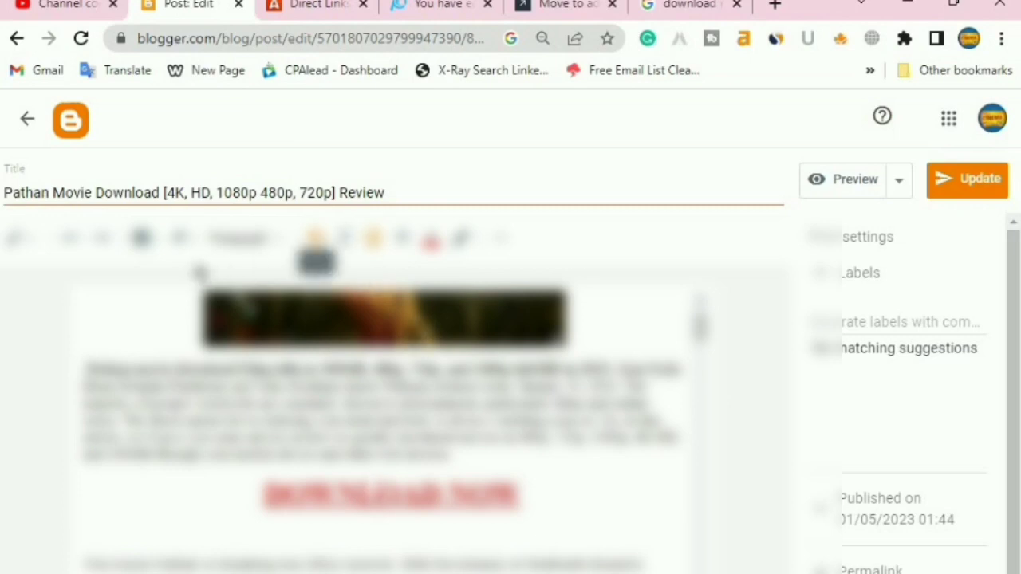
Link the DOWNLOAD NOW text to the pasted URL in a new window and recolour it
drag(264, 493, 531, 515)
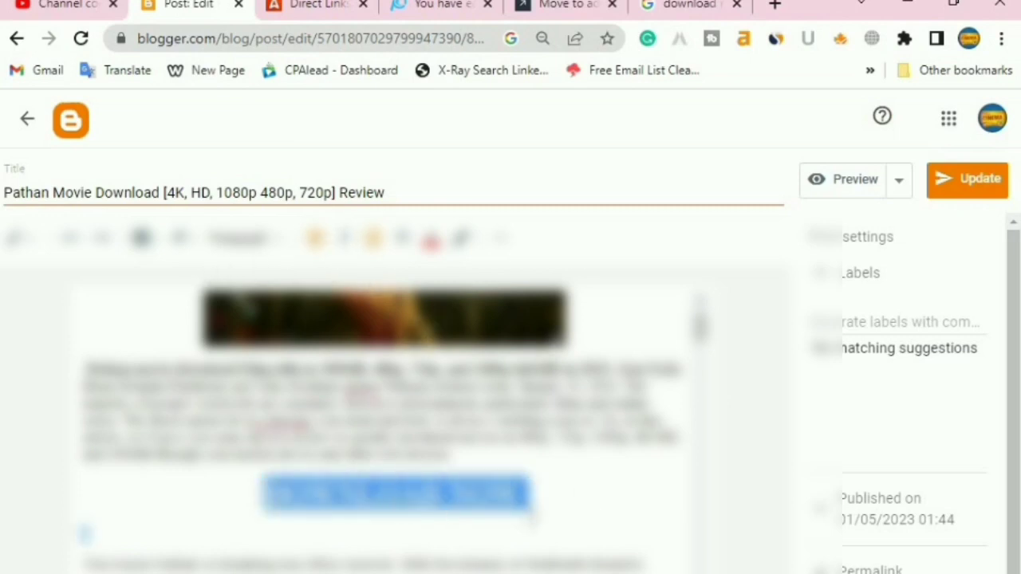
click(501, 237)
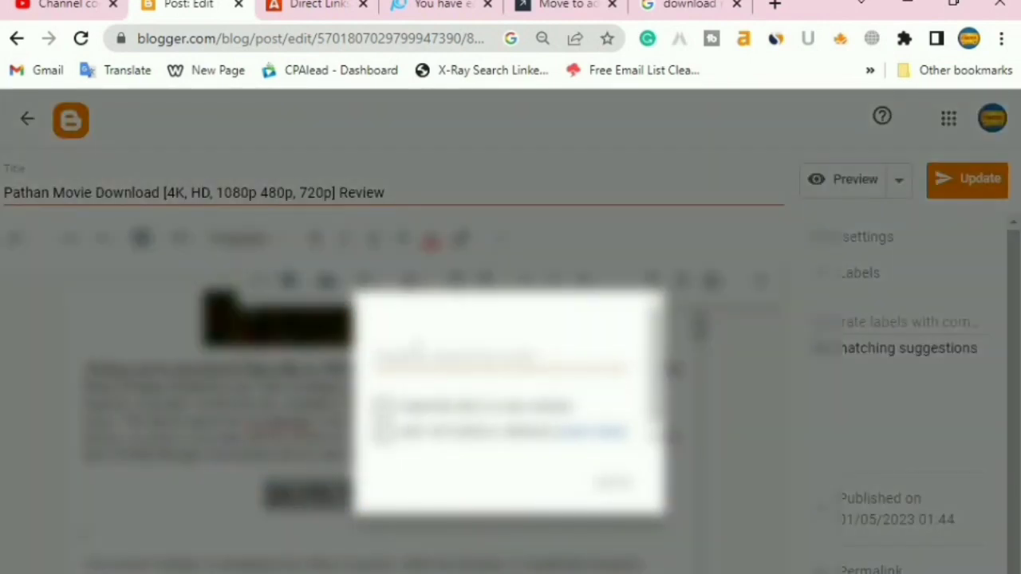
right_click(418, 356)
click(467, 509)
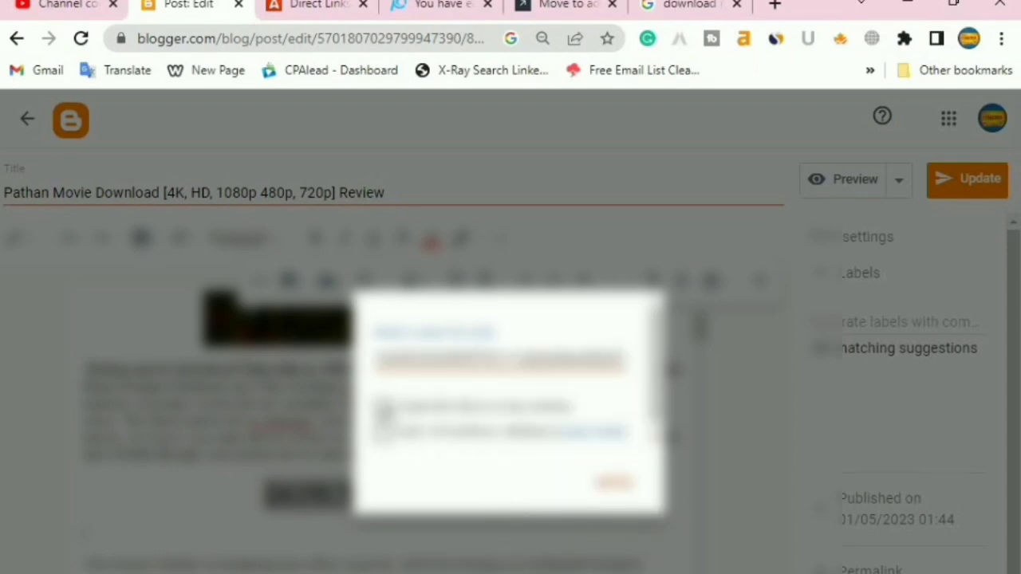
click(383, 407)
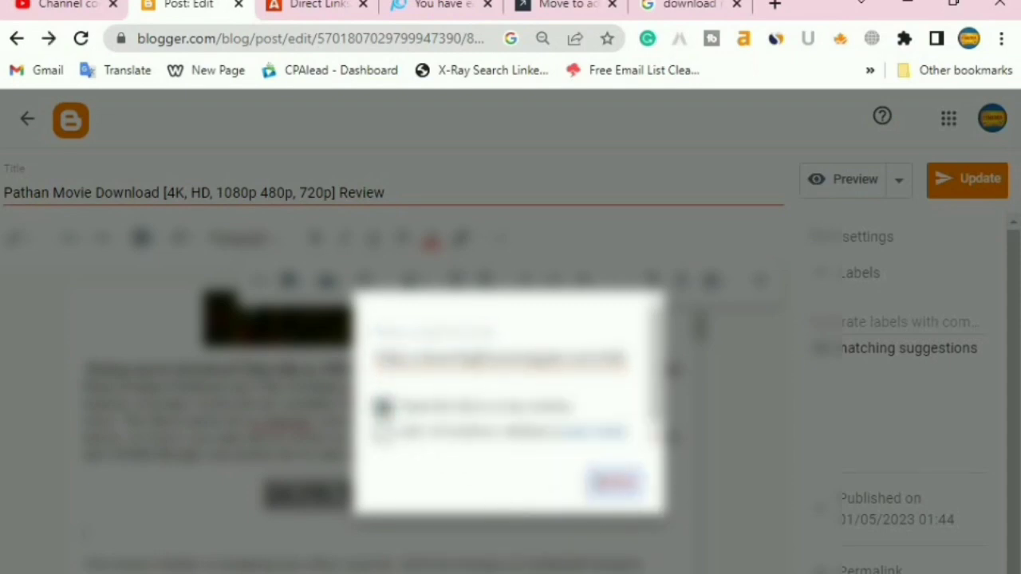
click(611, 482)
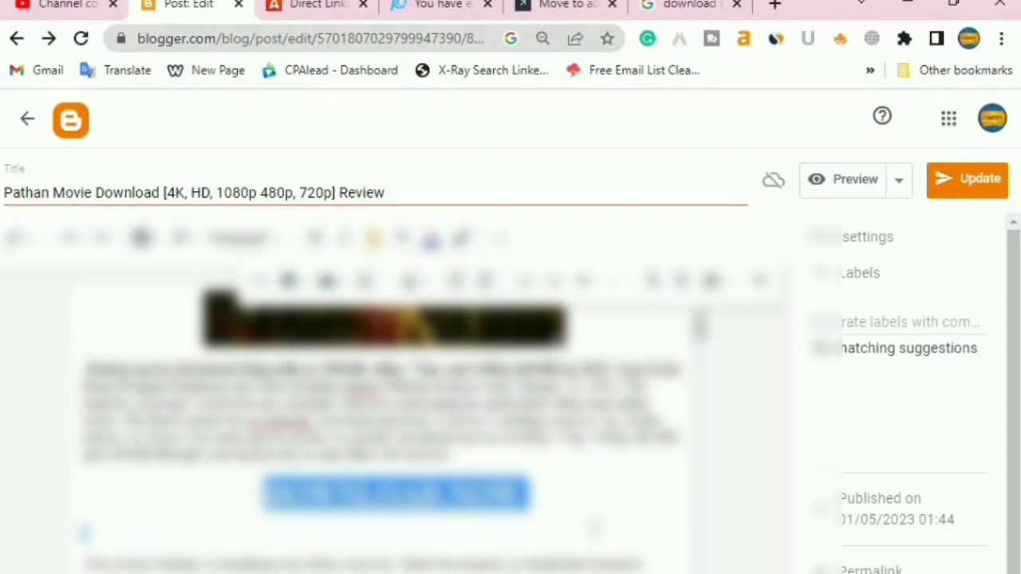
click(549, 541)
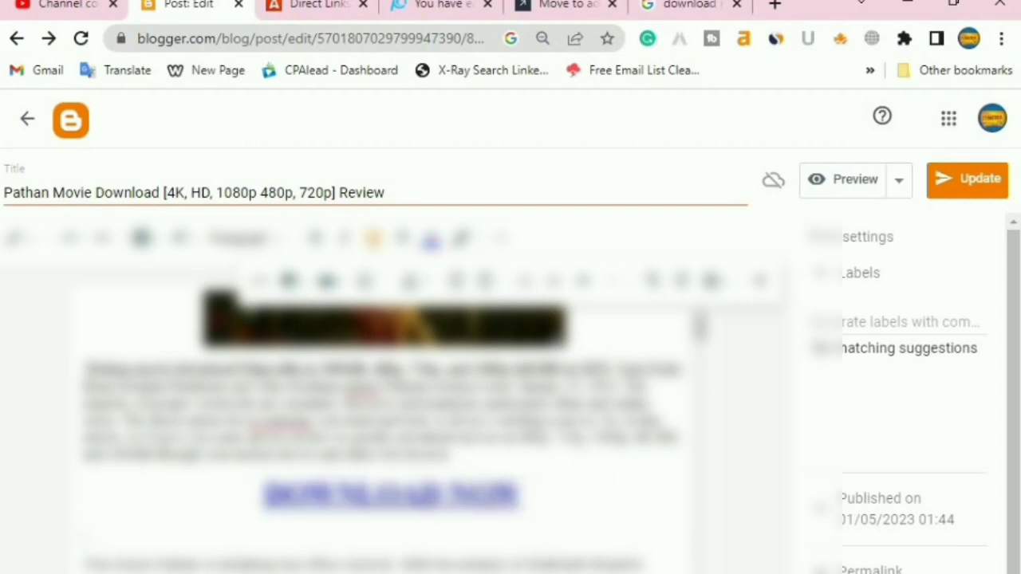
click(431, 238)
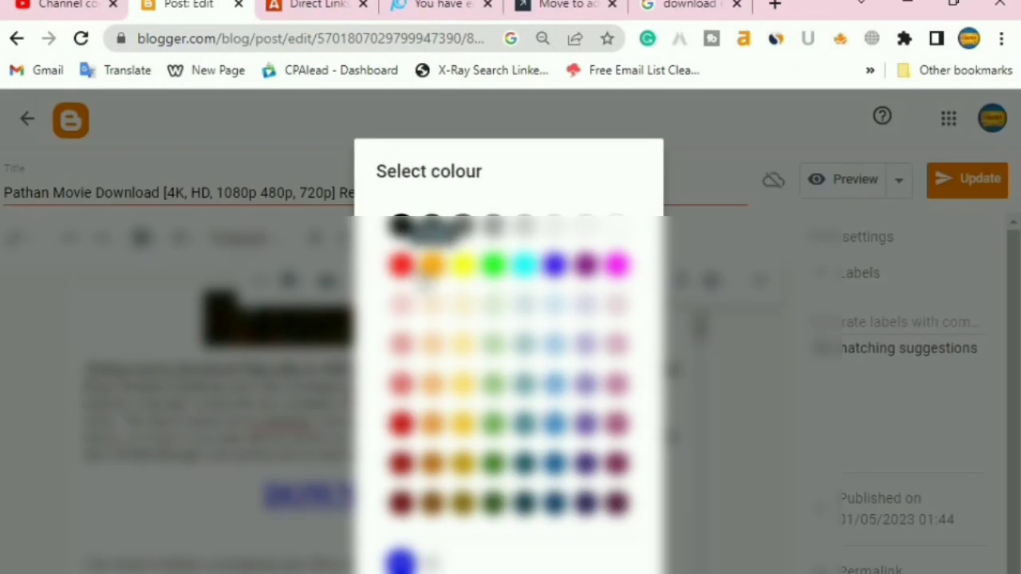
click(406, 234)
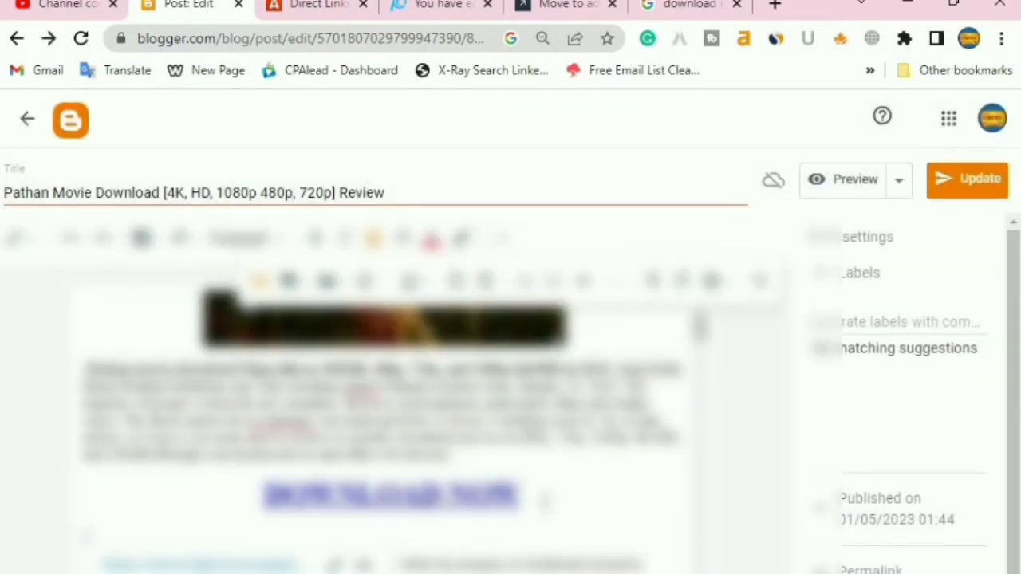
Link the red DOWNLOAD button image to the pasted URL, opening in a new window
click(578, 489)
scroll(517, 531, down, 6)
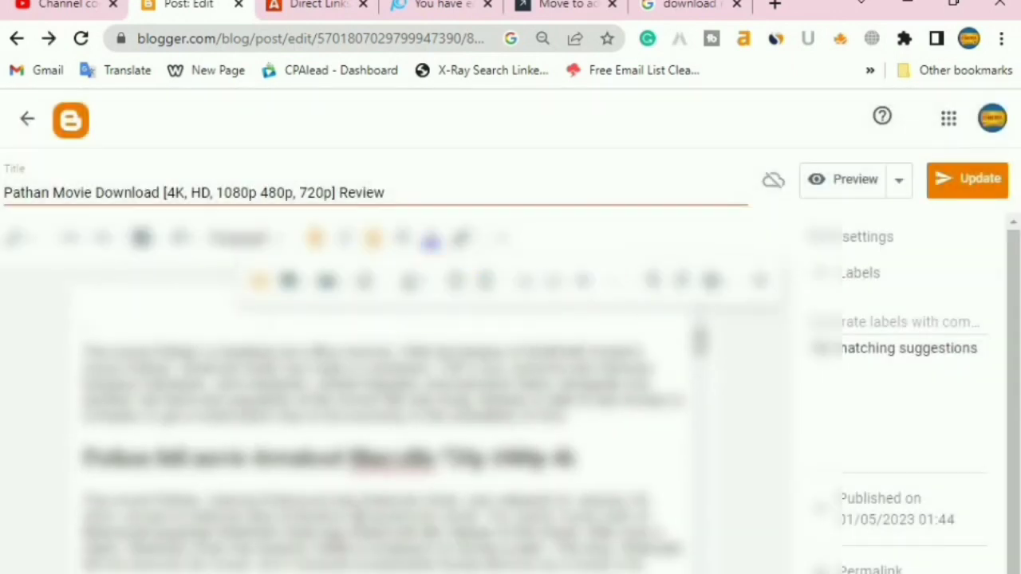
scroll(366, 433, down, 4)
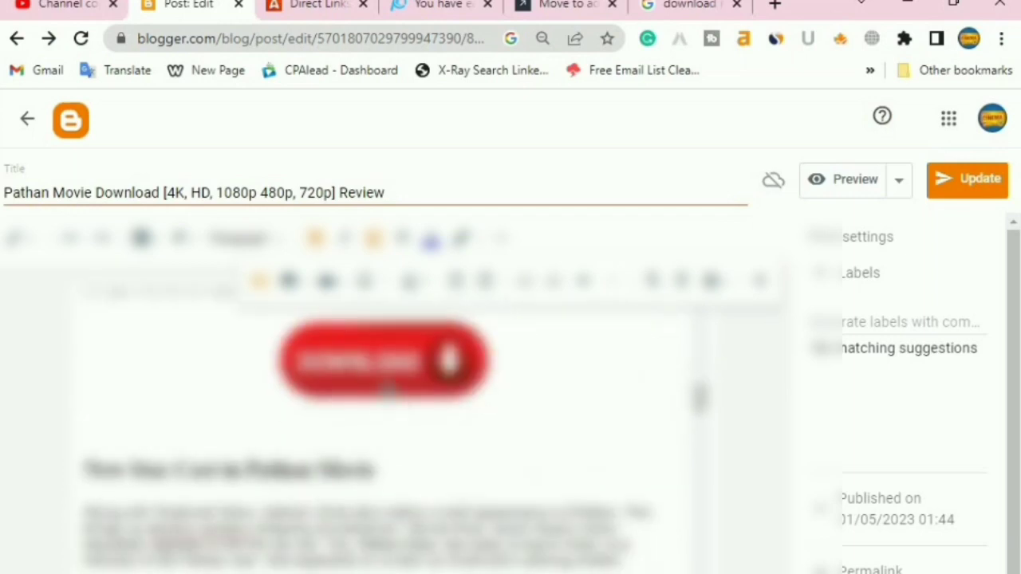
click(385, 360)
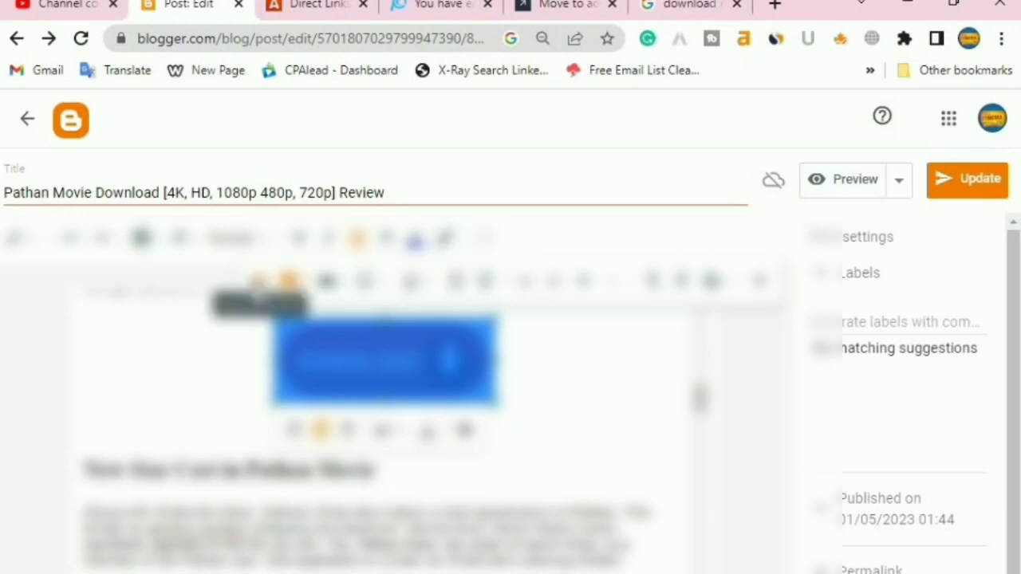
click(257, 281)
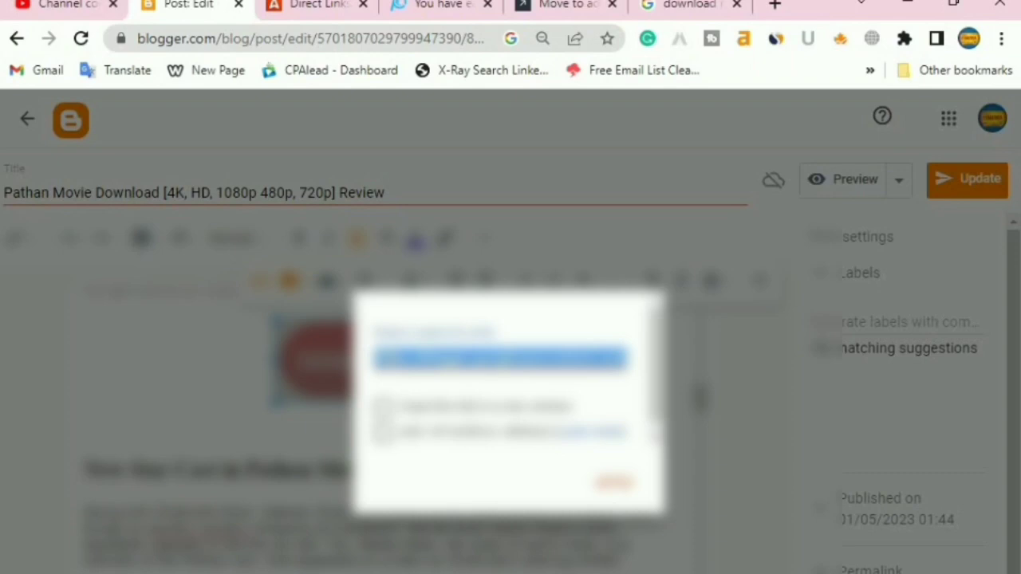
key(ctrl+v)
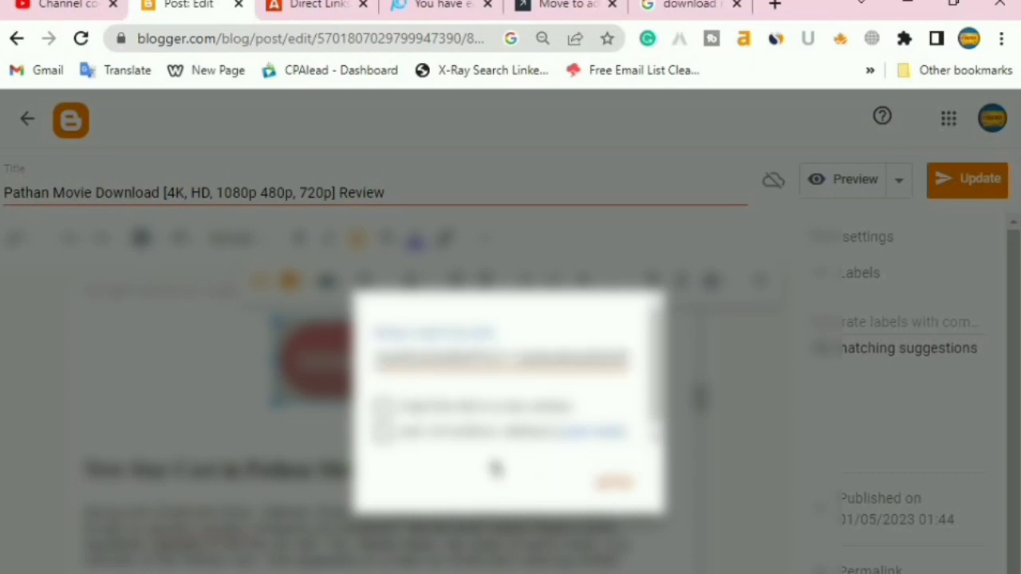
click(384, 407)
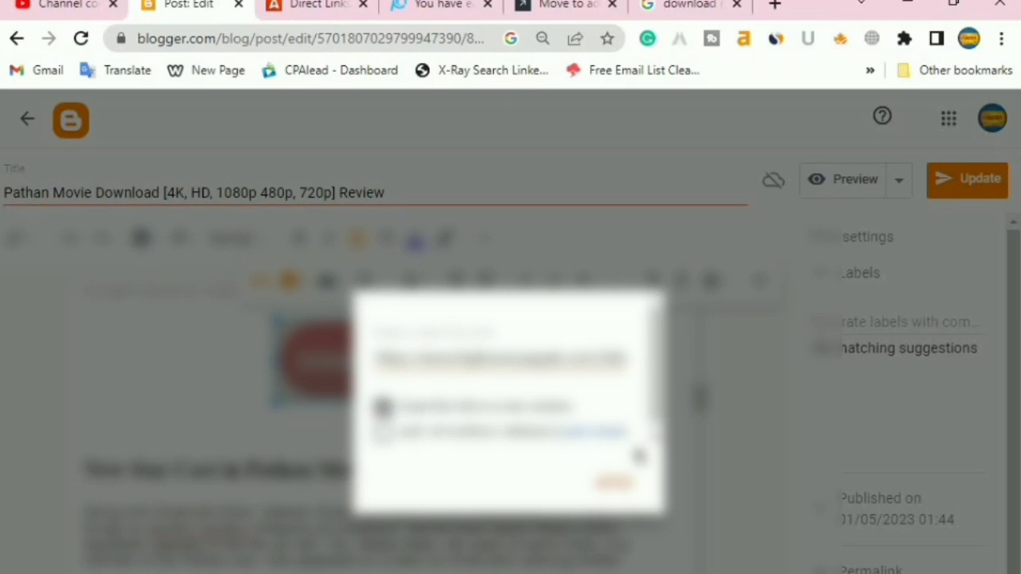
triple_click(536, 360)
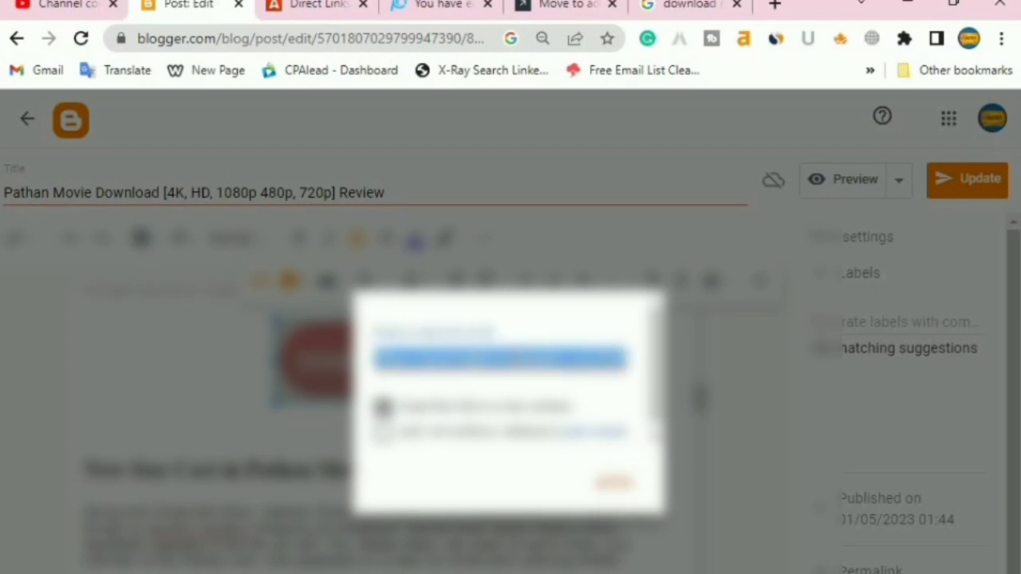
key(ctrl+v)
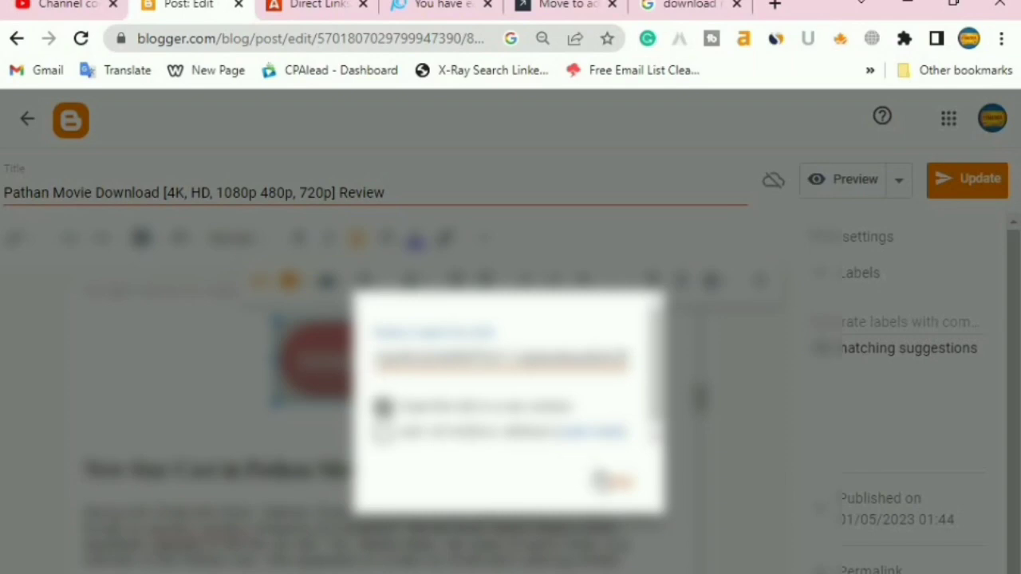
click(621, 482)
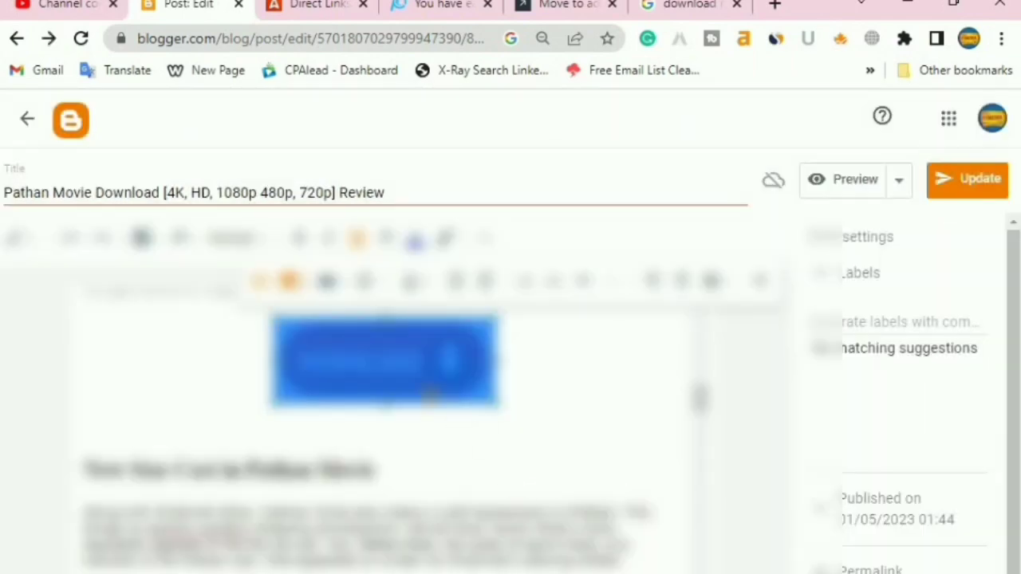
click(431, 395)
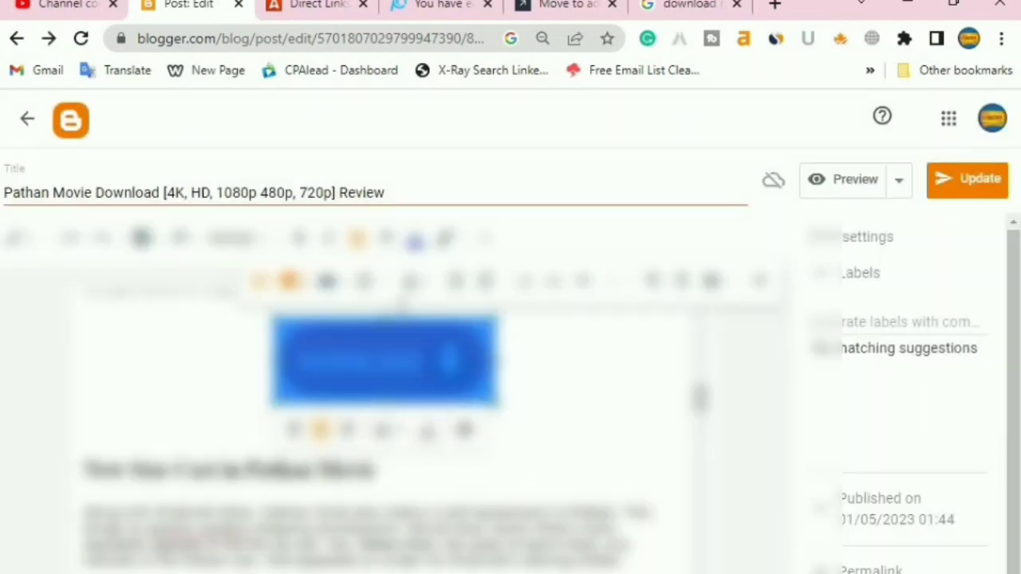
Review the edited Pathan post, save it with Update, and return to the posts list
scroll(561, 438, down, 5)
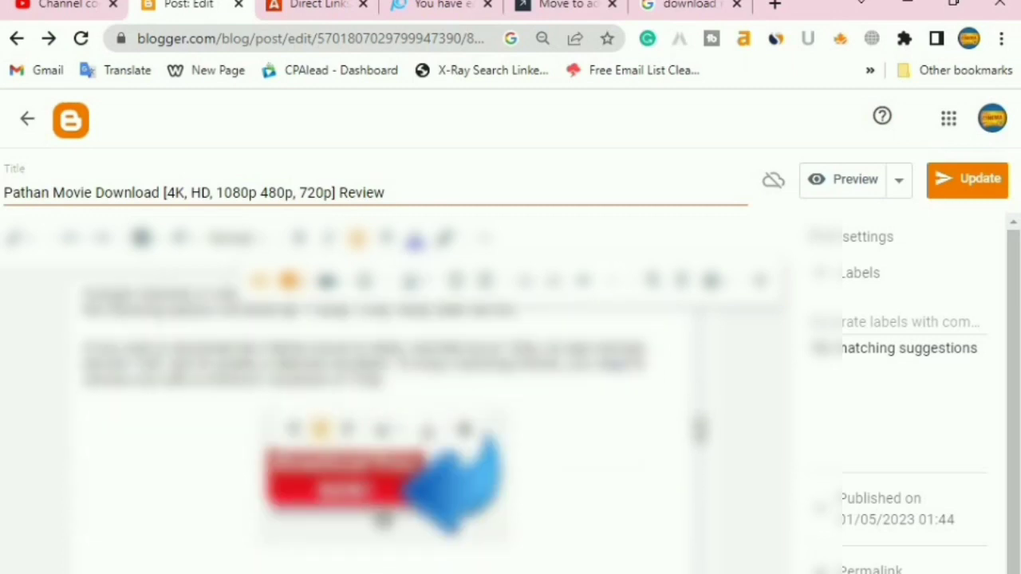
scroll(382, 428, down, 5)
scroll(381, 431, up, 5)
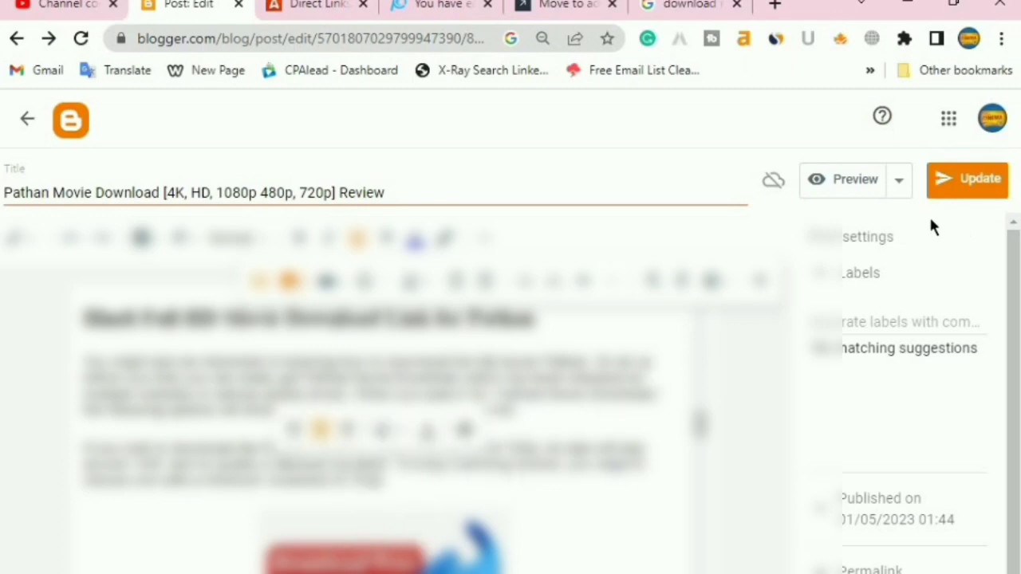
click(962, 179)
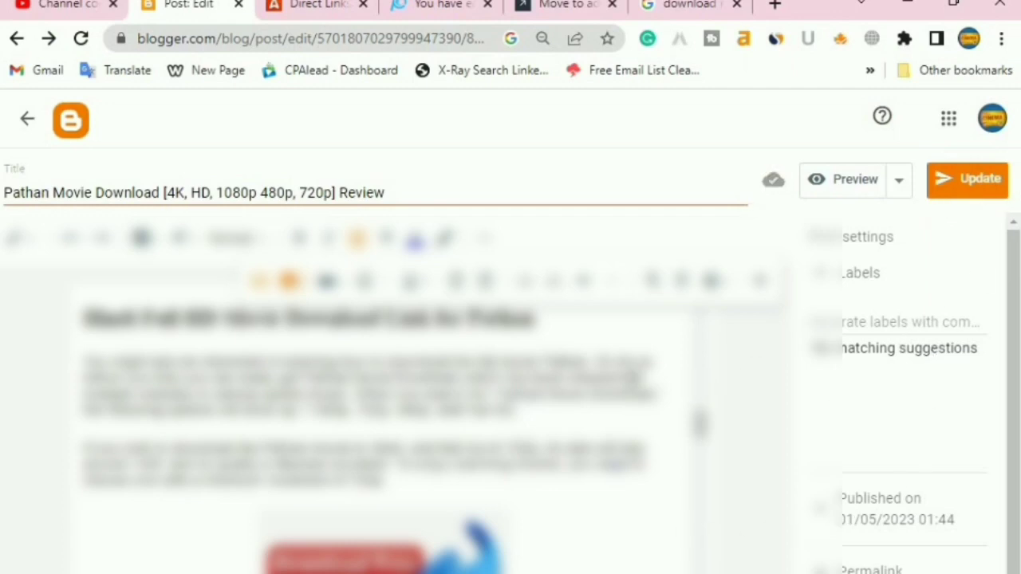
scroll(383, 423, down, 3)
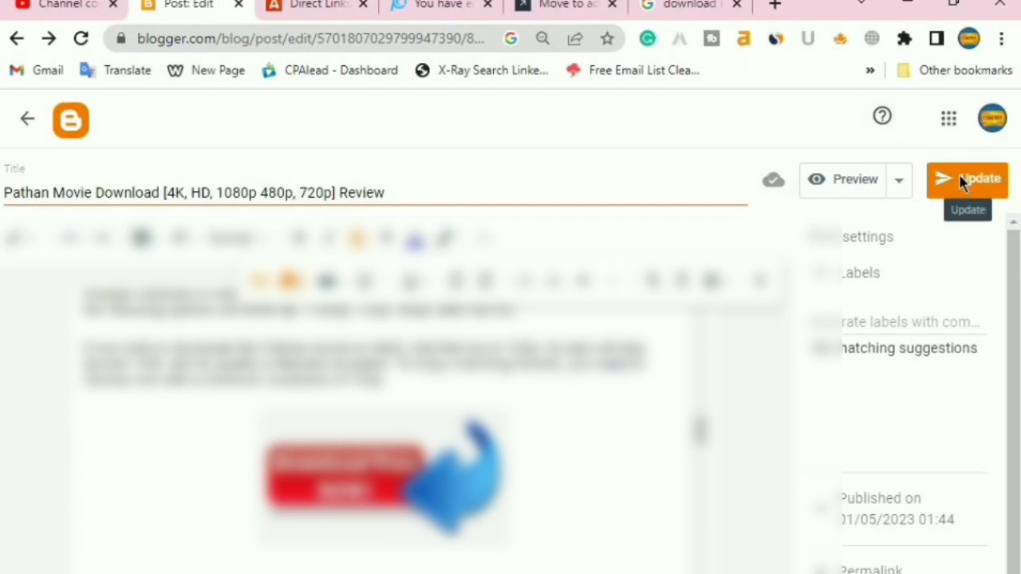
click(35, 122)
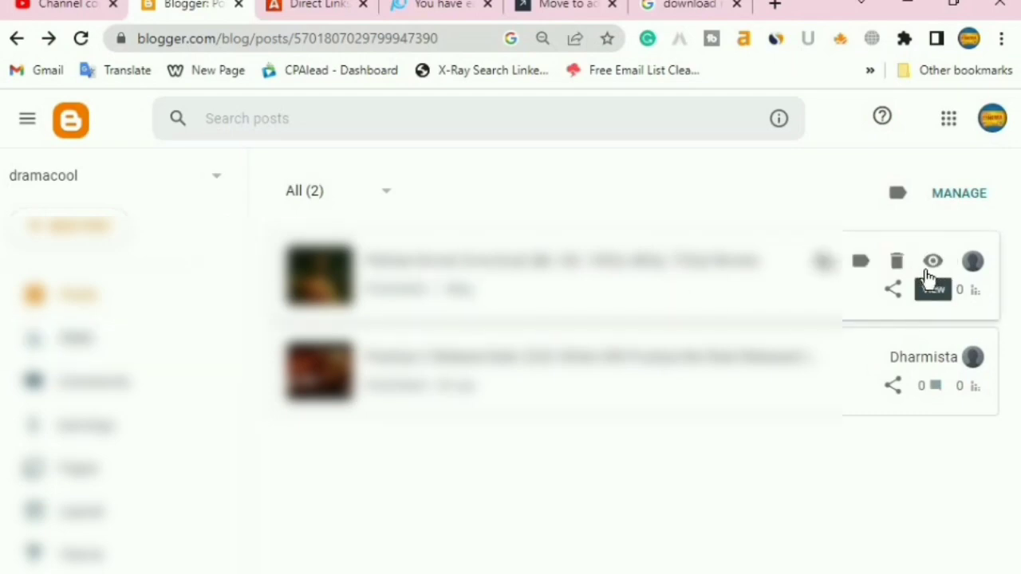
Read through the live Pathan review post on the blog, then close its tab
click(933, 262)
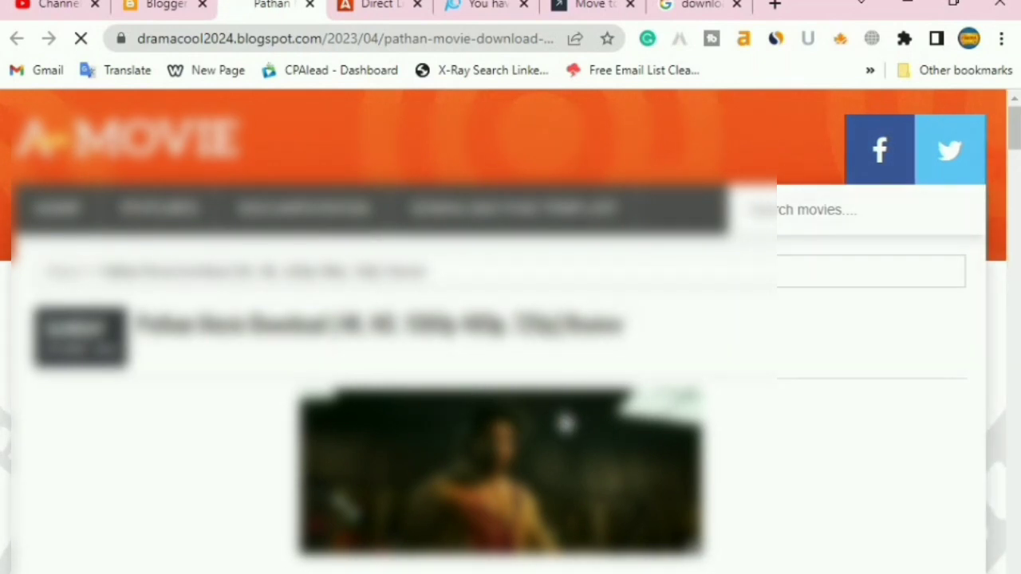
scroll(568, 424, down, 8)
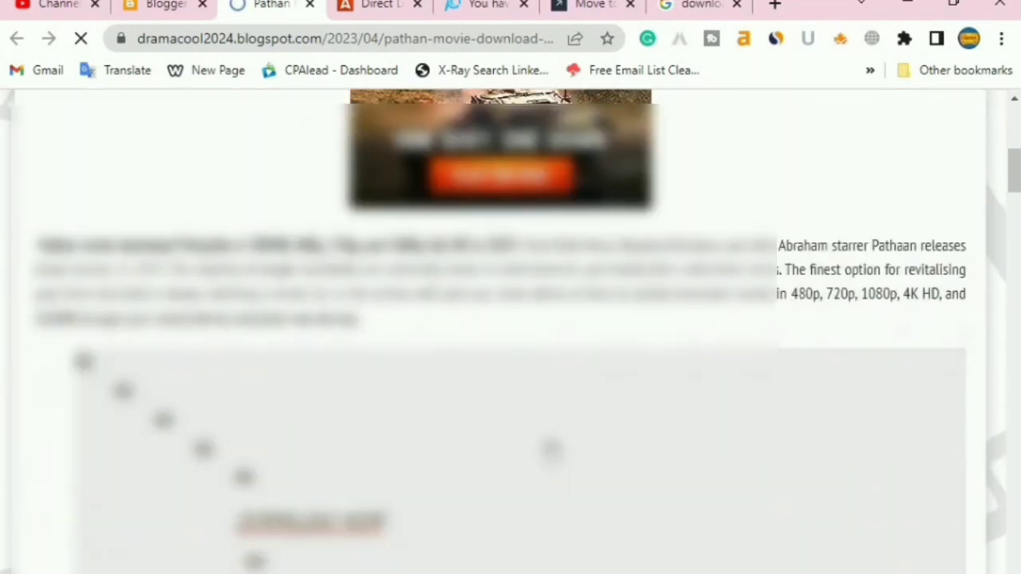
scroll(549, 449, down, 3)
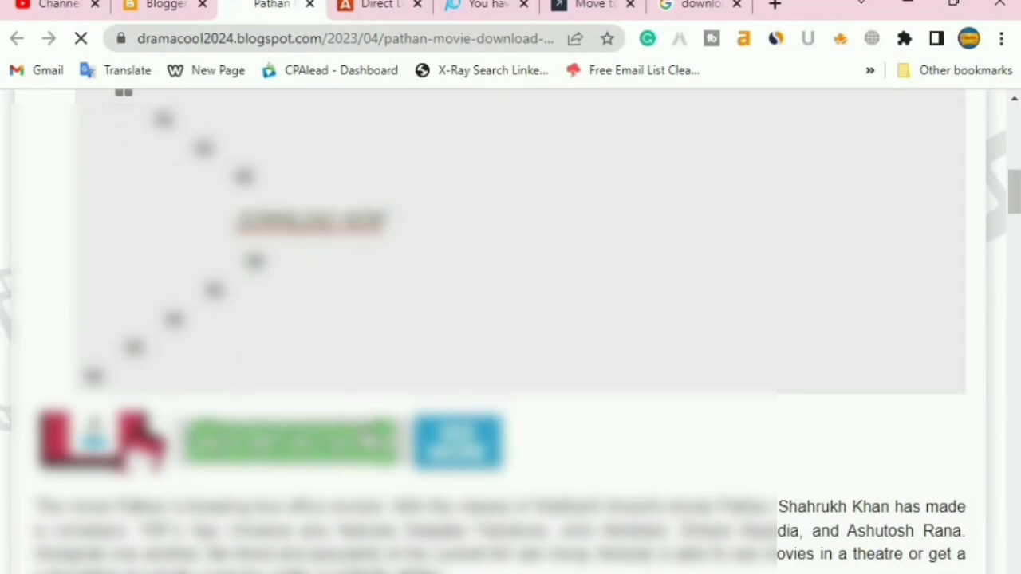
scroll(260, 411, up, 3)
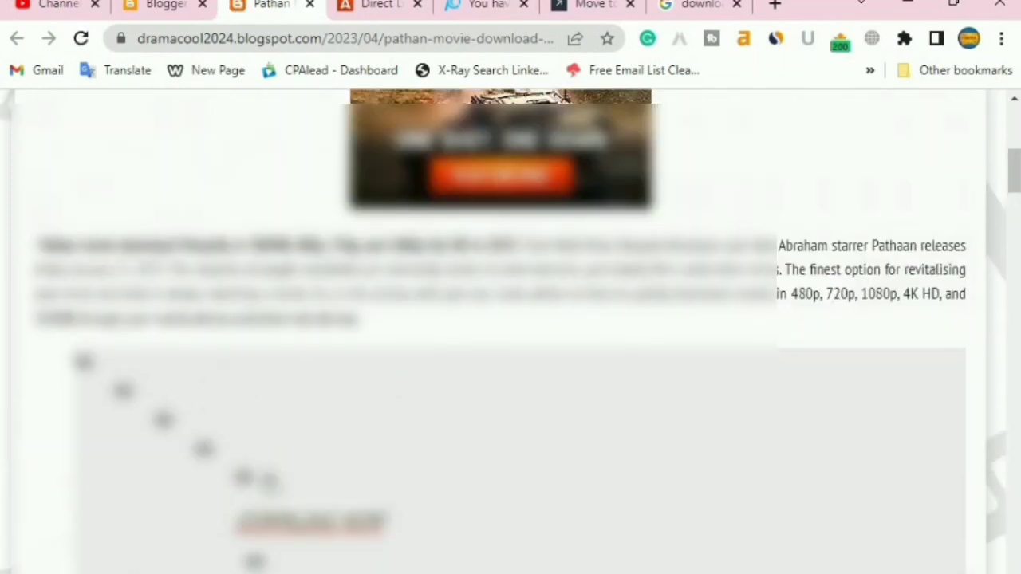
scroll(661, 479, down, 3)
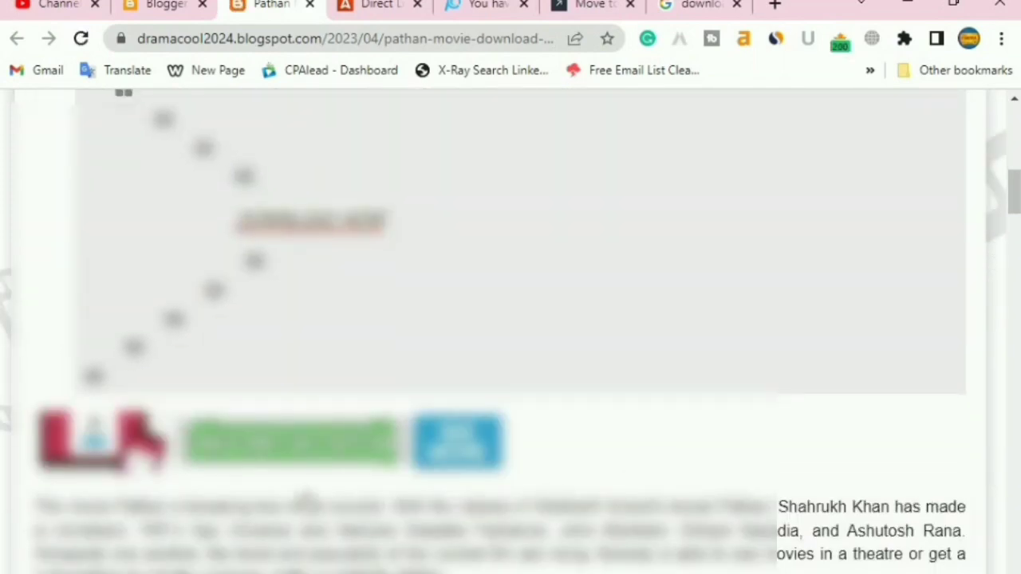
scroll(511, 335, down, 4)
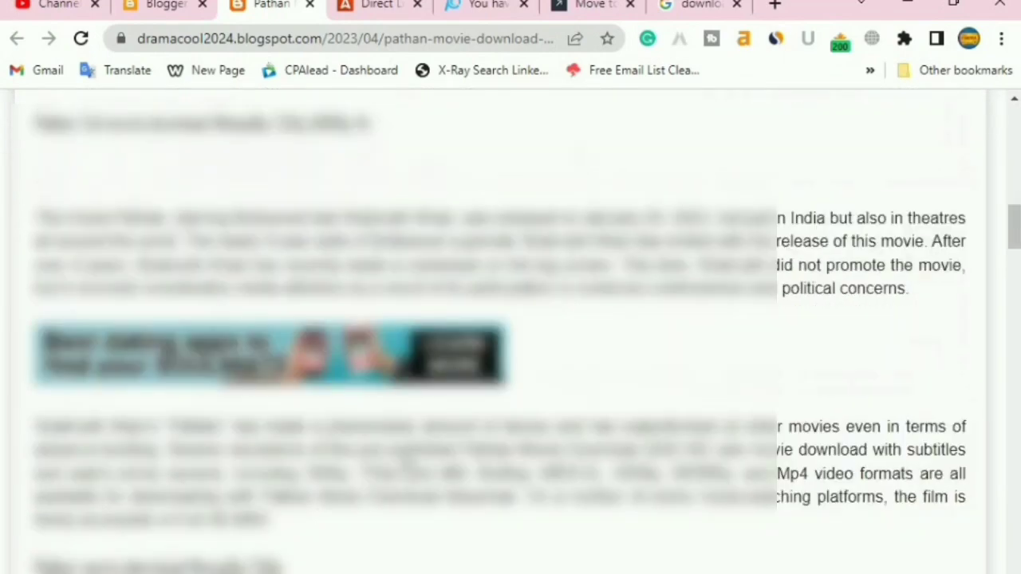
scroll(408, 469, down, 10)
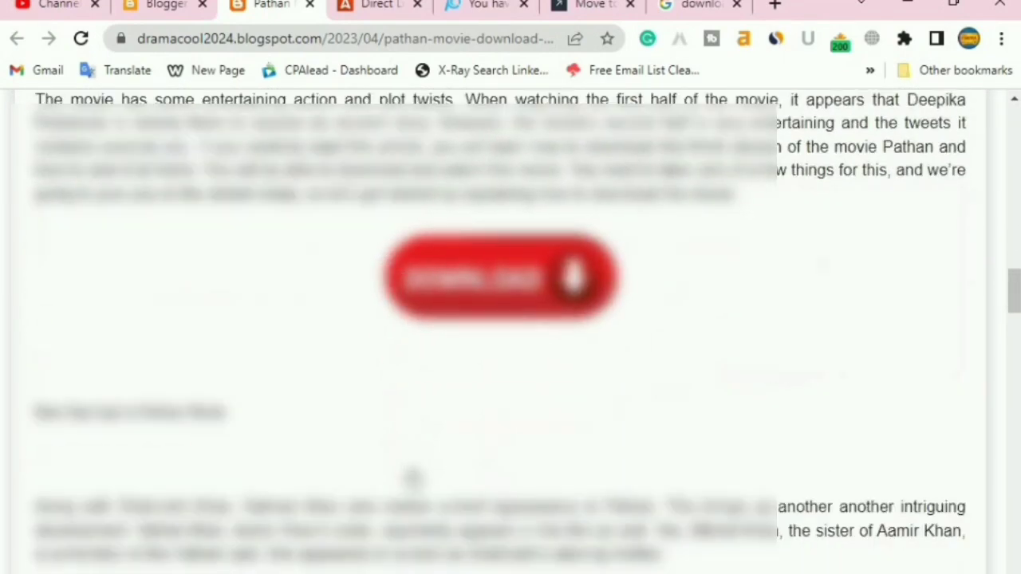
scroll(413, 478, down, 10)
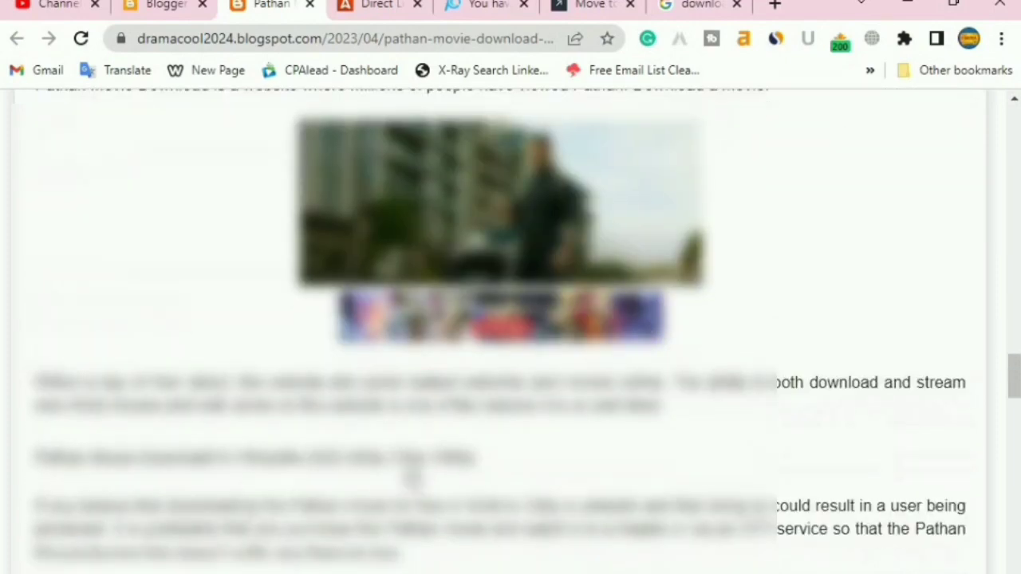
scroll(413, 478, down, 5)
scroll(544, 394, up, 5)
scroll(519, 418, down, 10)
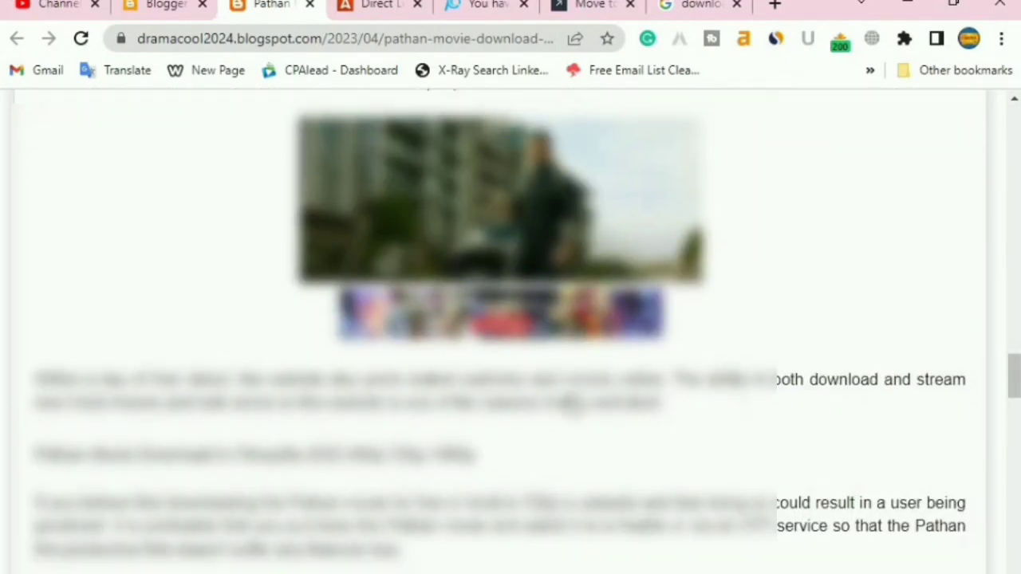
scroll(518, 419, down, 15)
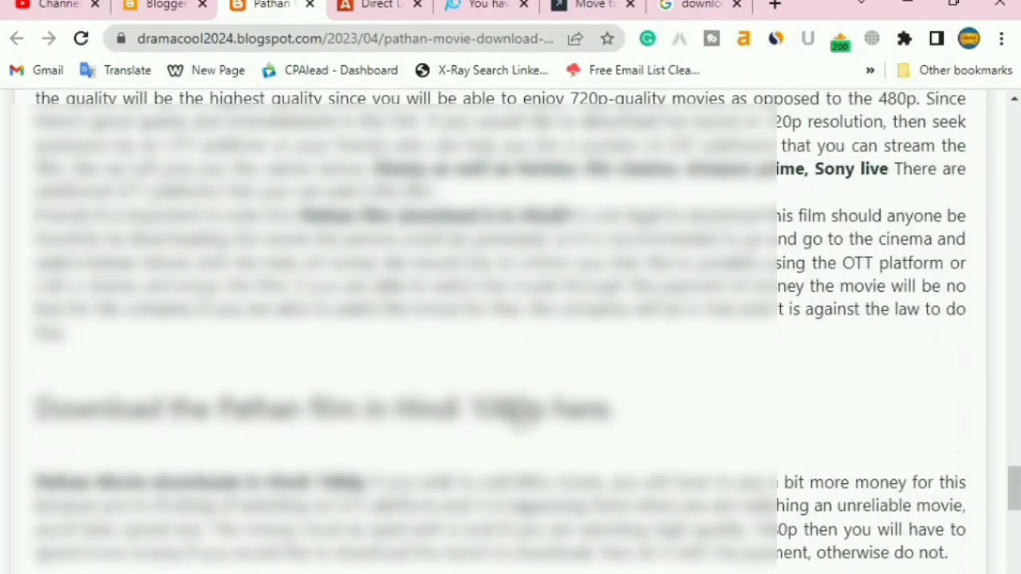
scroll(519, 419, down, 10)
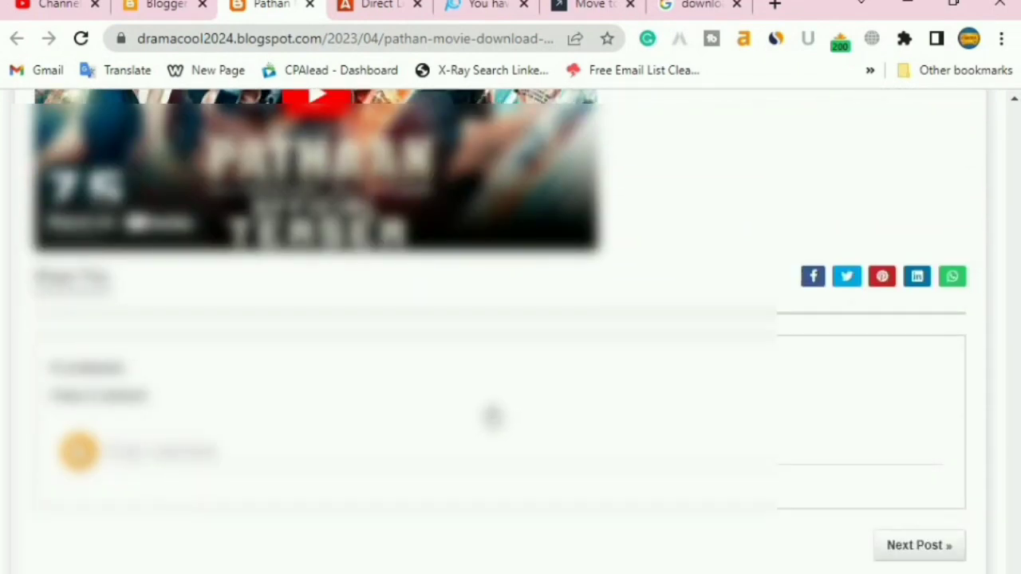
scroll(492, 415, up, 4)
scroll(494, 335, up, 4)
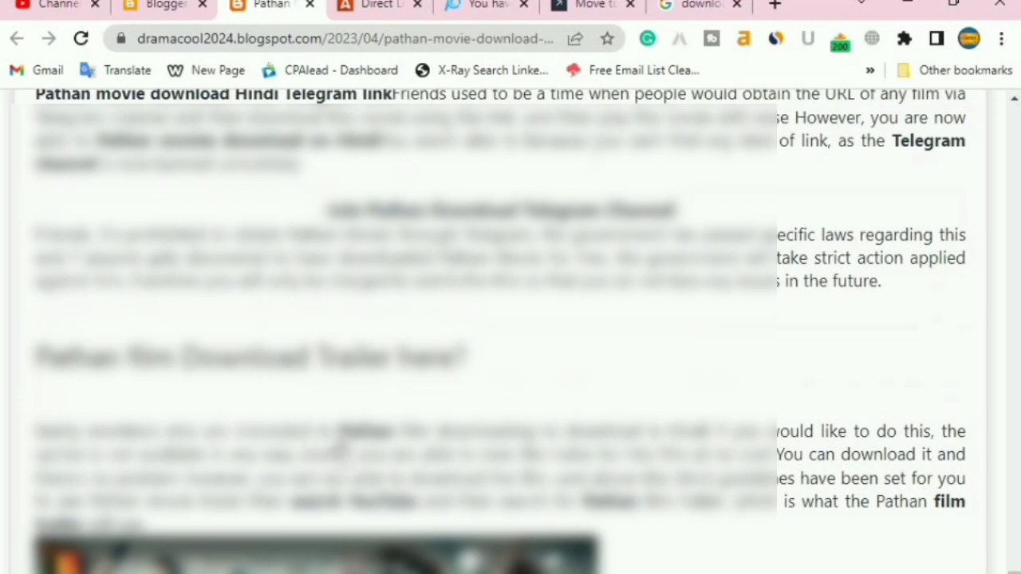
scroll(494, 335, down, 4)
scroll(494, 336, up, 15)
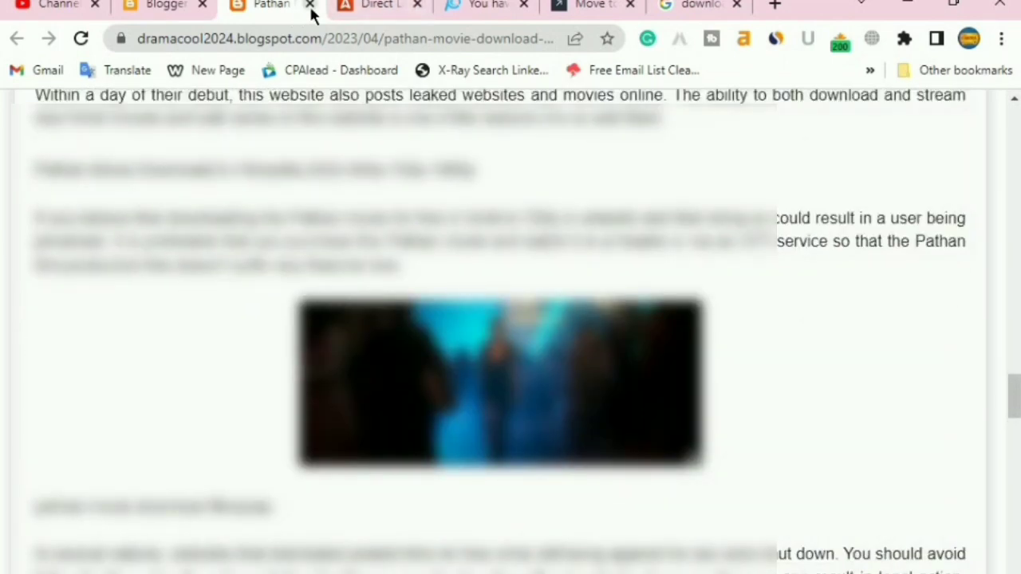
click(311, 5)
Review the live Pushpa 2 post, close it, and go to the 'download now button png' images
mouse_move(896, 374)
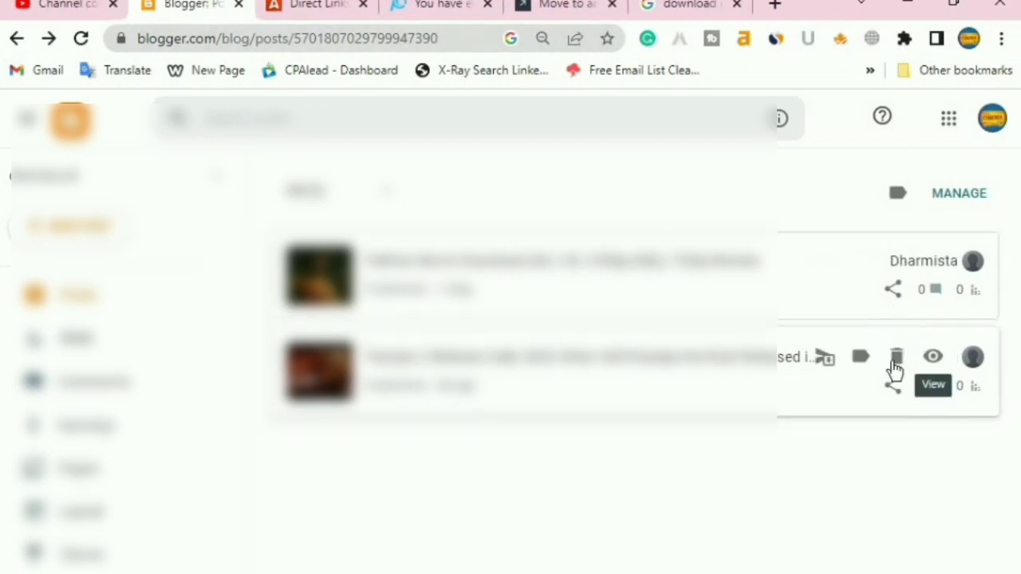
click(934, 358)
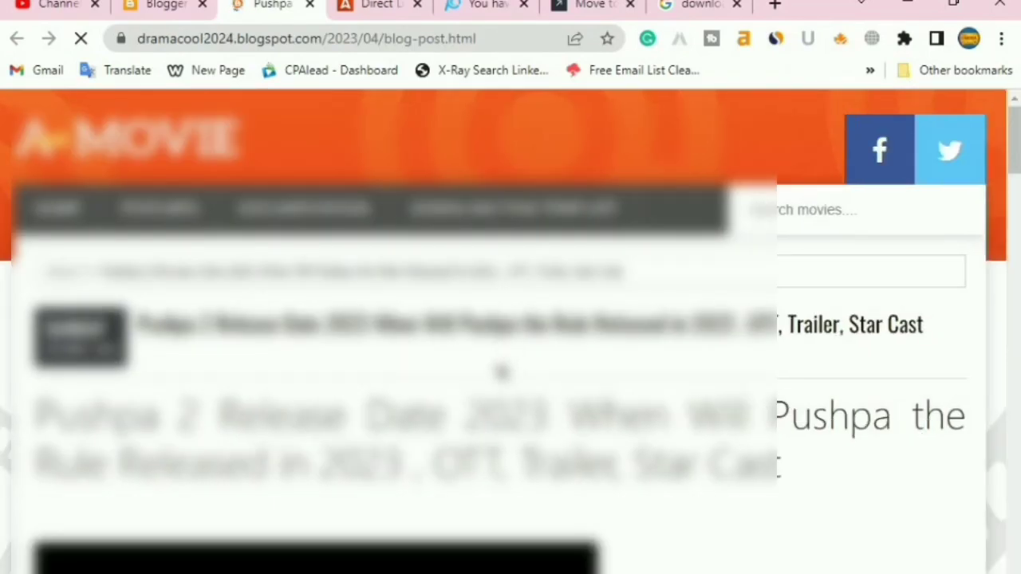
scroll(275, 371, down, 3)
scroll(765, 327, down, 10)
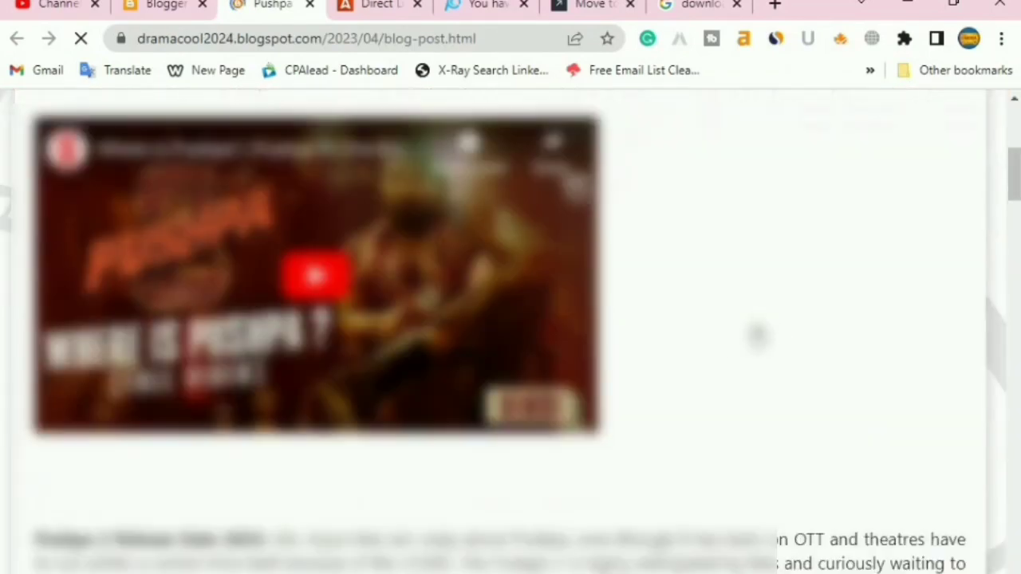
scroll(742, 363, down, 4)
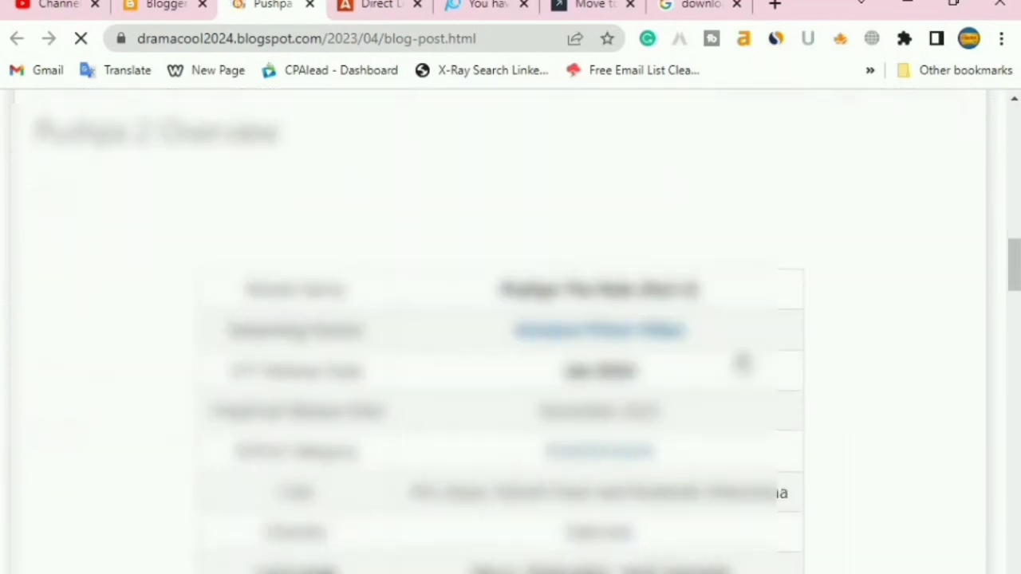
scroll(474, 418, up, 5)
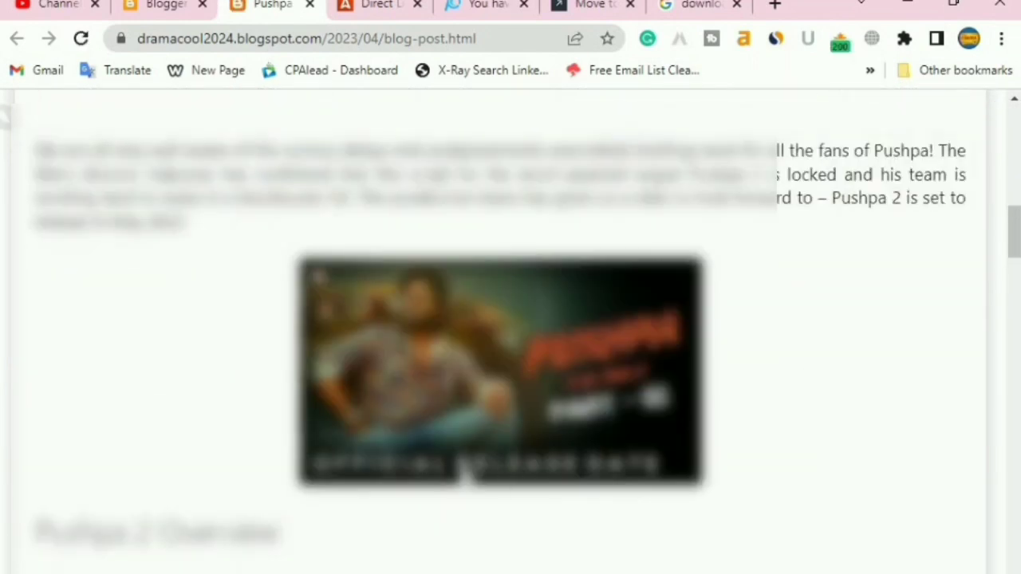
scroll(431, 462, down, 7)
scroll(432, 462, down, 8)
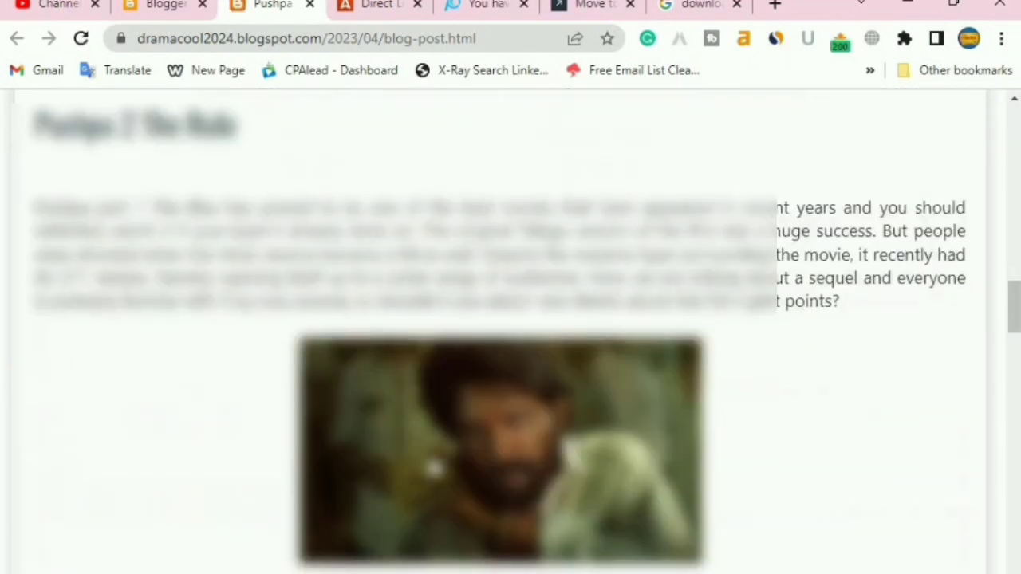
scroll(379, 557, down, 5)
scroll(379, 557, down, 10)
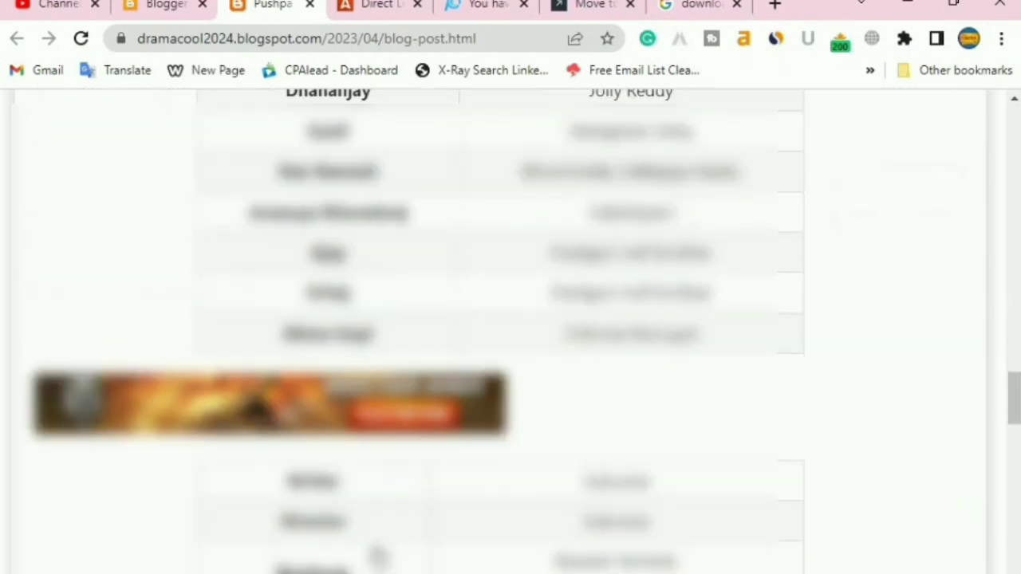
scroll(510, 332, down, 10)
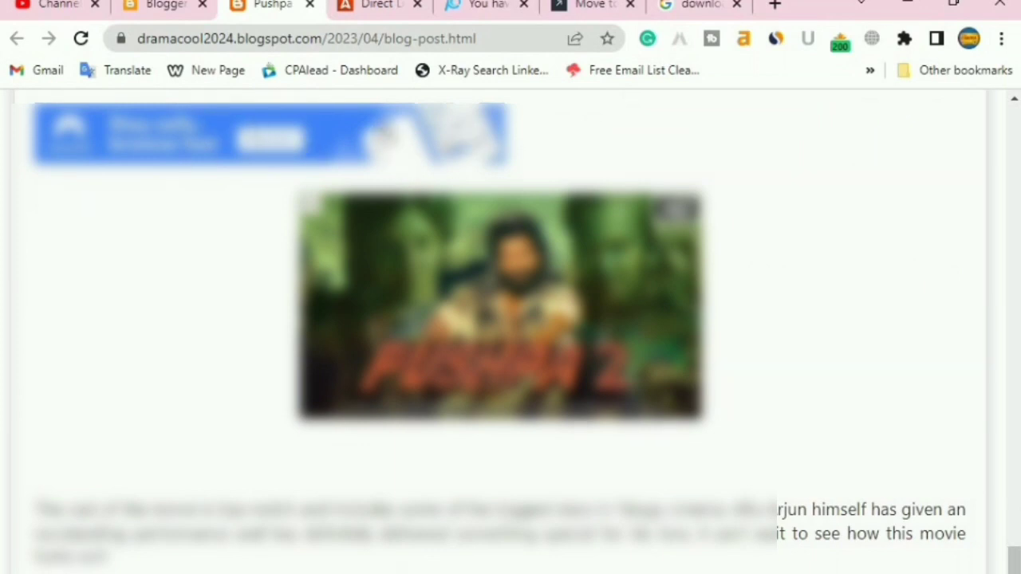
scroll(397, 320, down, 8)
scroll(396, 320, down, 6)
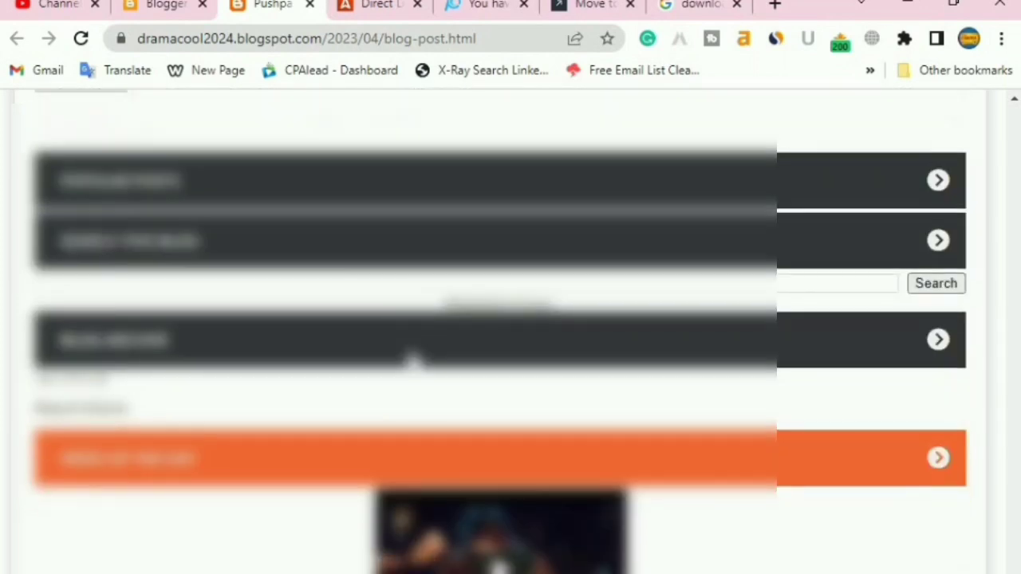
scroll(413, 463, up, 12)
scroll(414, 459, up, 15)
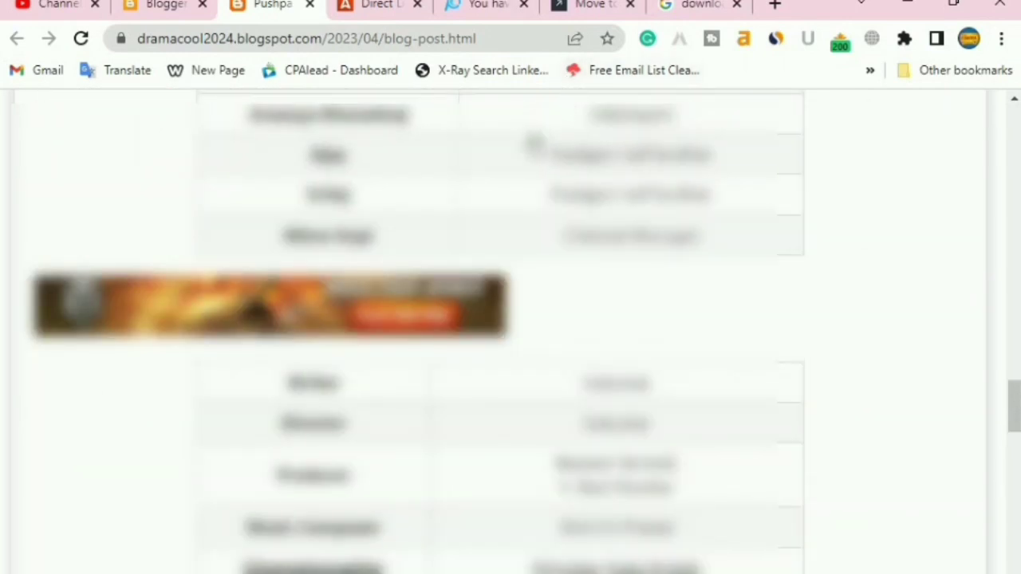
scroll(478, 151, up, 15)
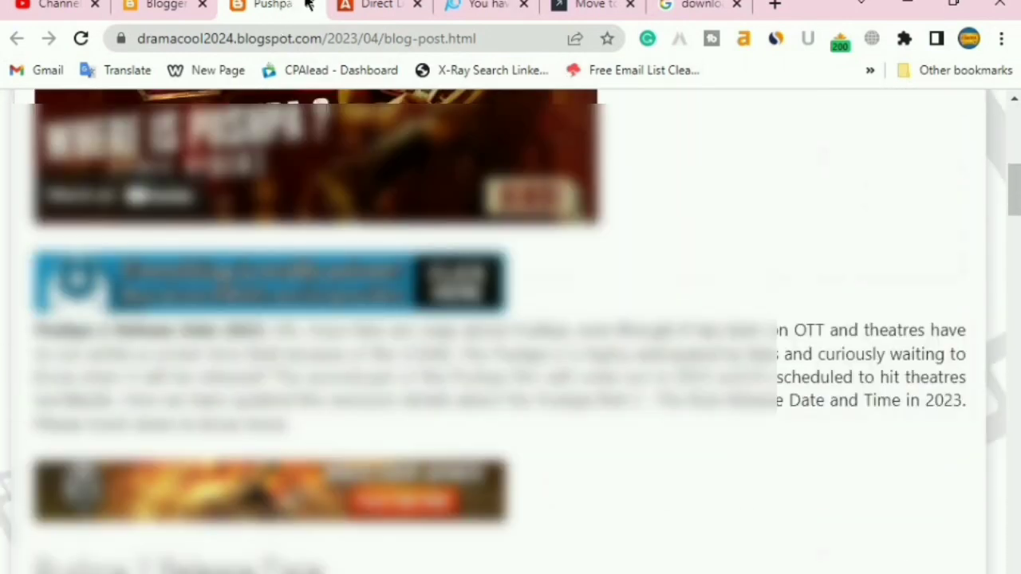
click(310, 6)
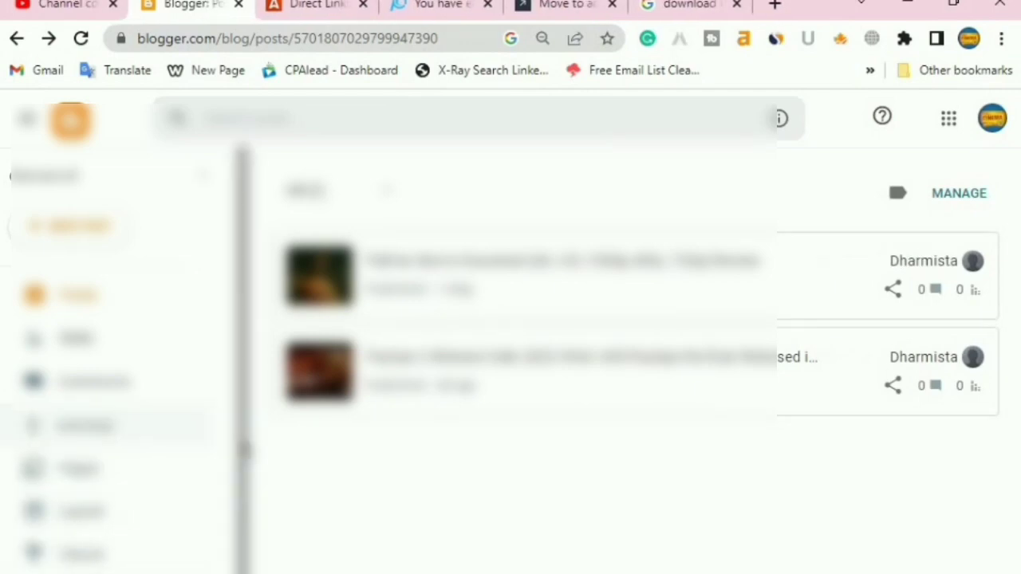
mouse_move(825, 359)
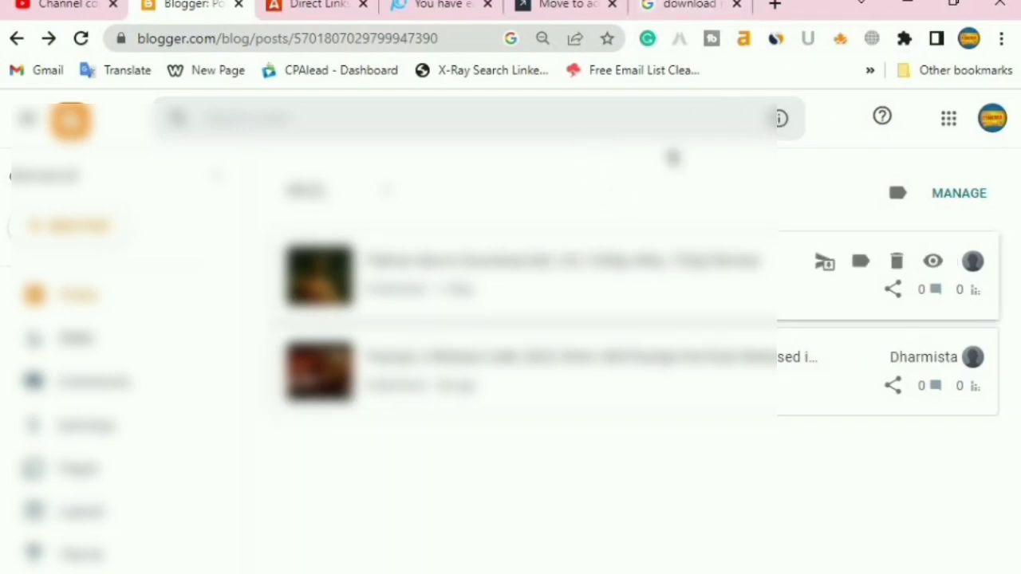
click(691, 16)
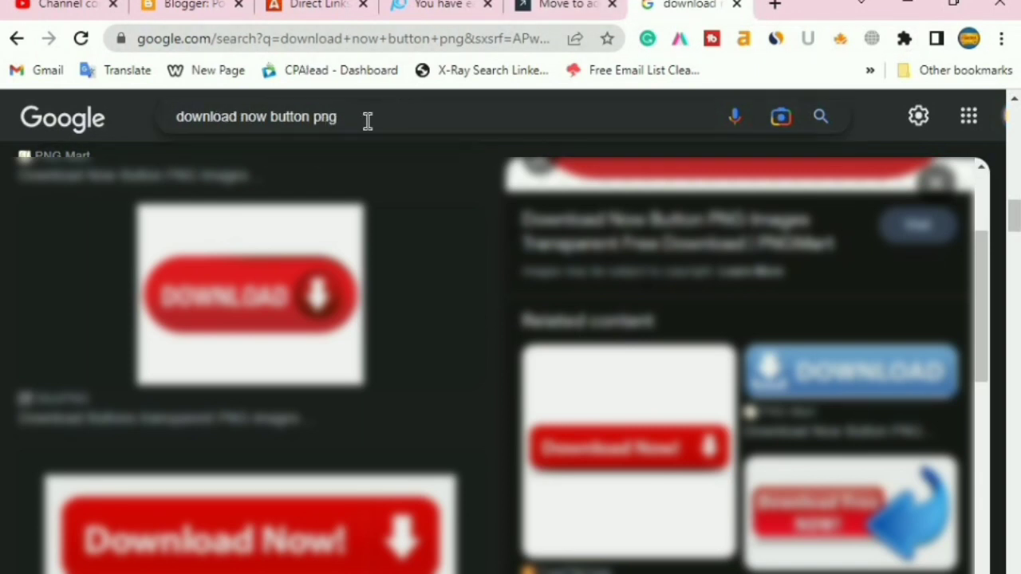
Scroll the download now button PNG image results, then check the Adsterra Direct Links tab
scroll(354, 426, down, 8)
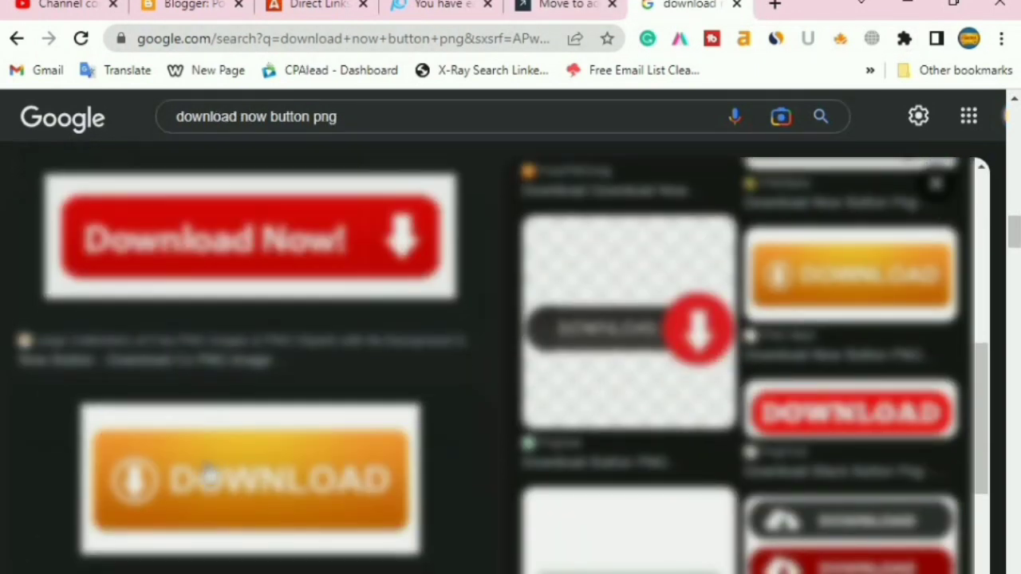
scroll(209, 476, down, 5)
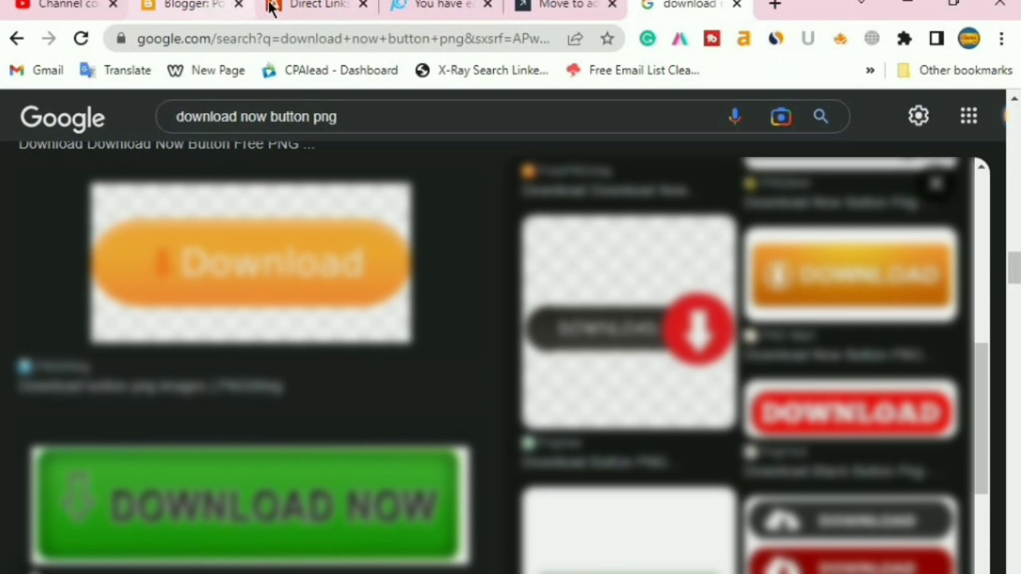
click(297, 7)
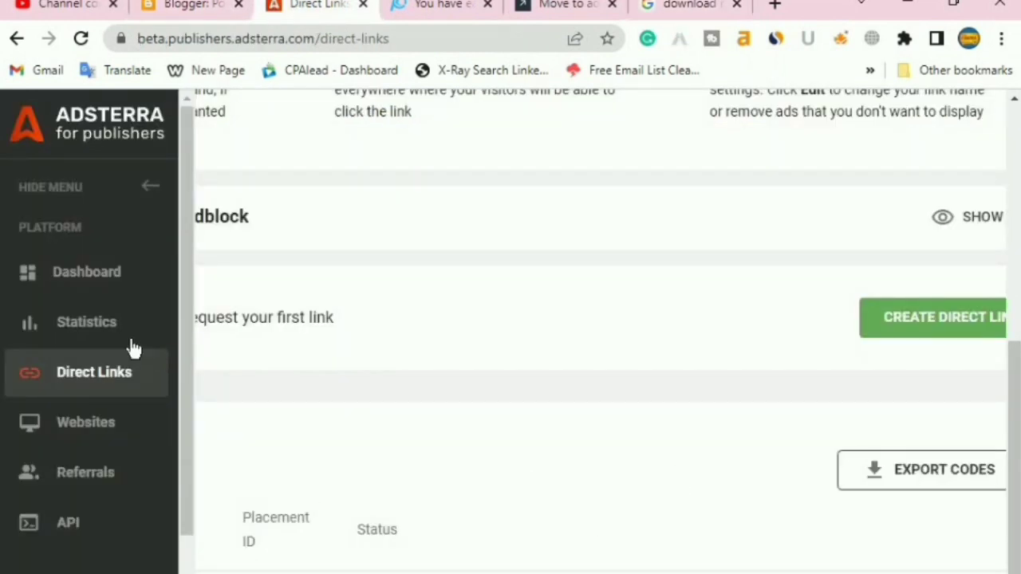
Return to the Google image results, close the YouTube channel tab and move to CoinPayU
click(718, 6)
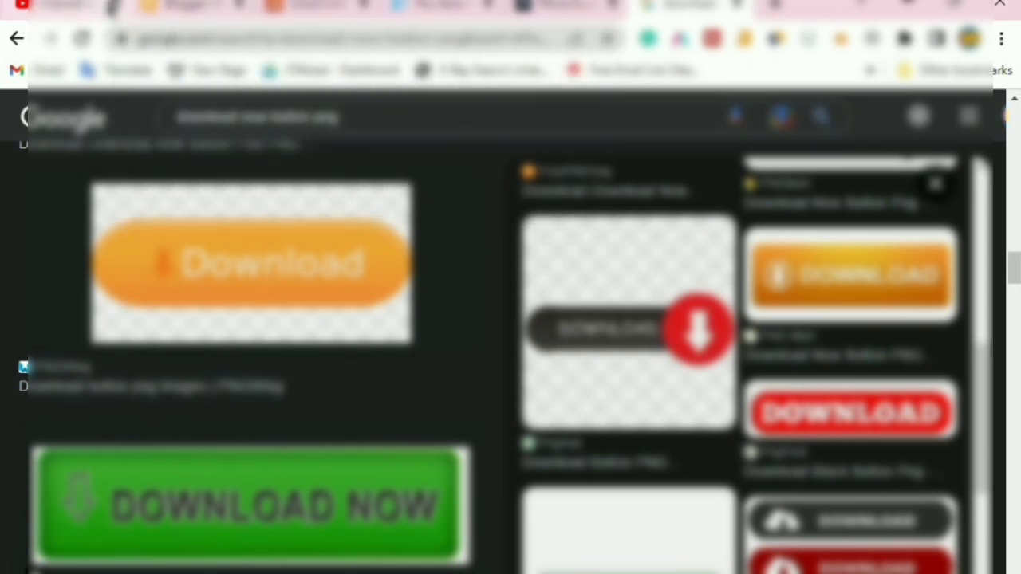
click(112, 7)
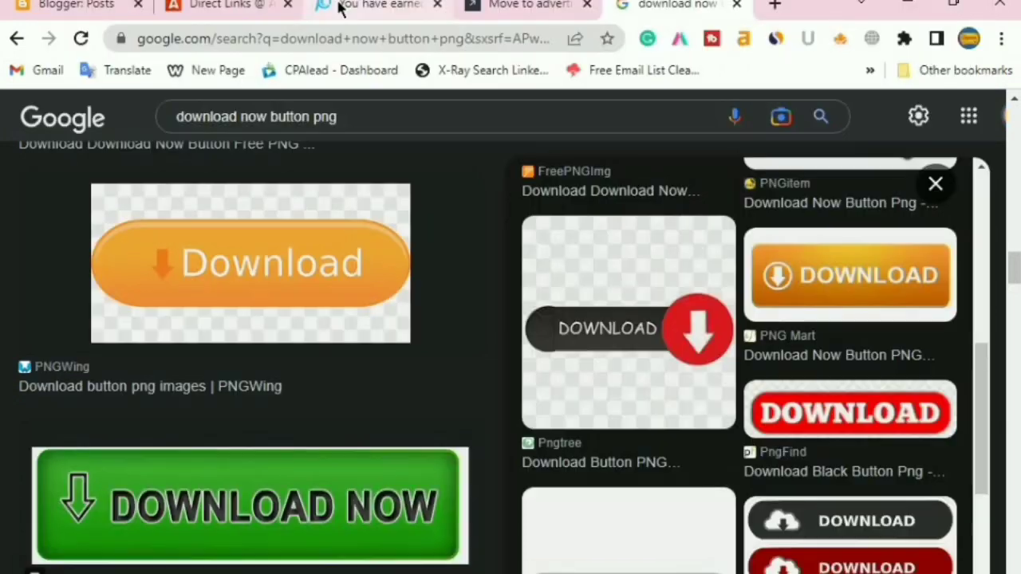
click(338, 9)
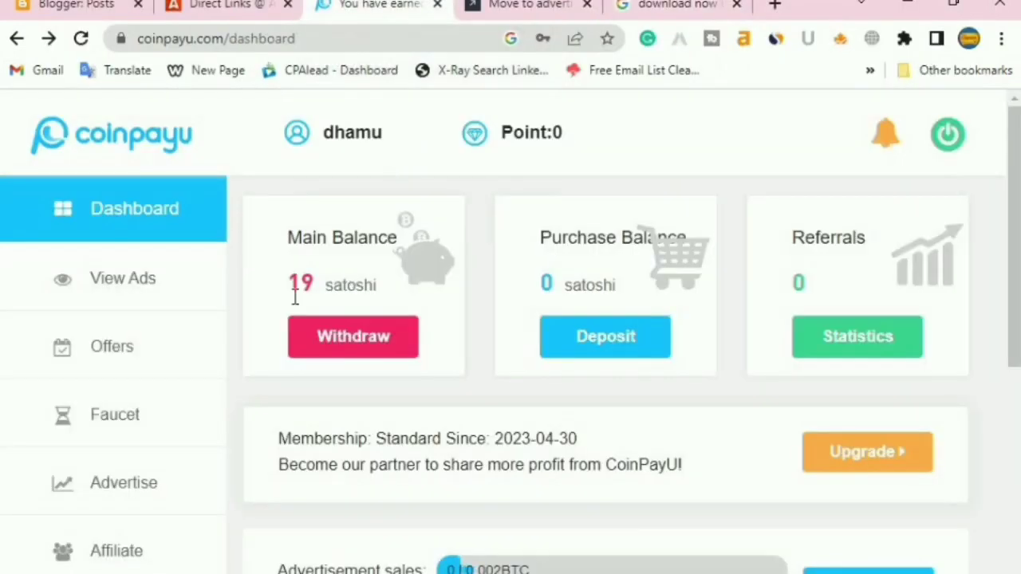
Check the 19-satoshi main balance on the CoinPayU dashboard and expand View Ads
scroll(274, 358, down, 3)
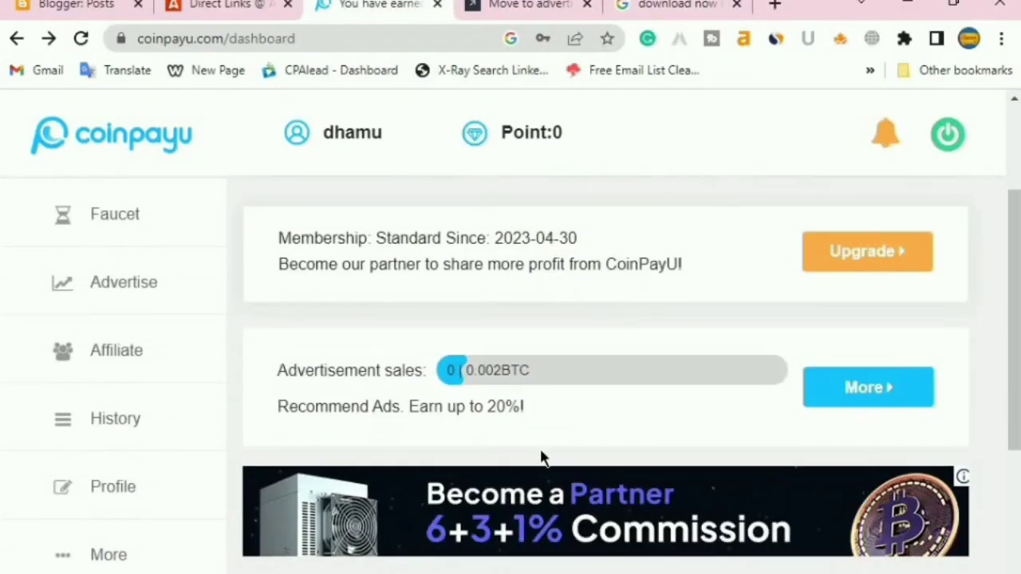
scroll(543, 457, up, 3)
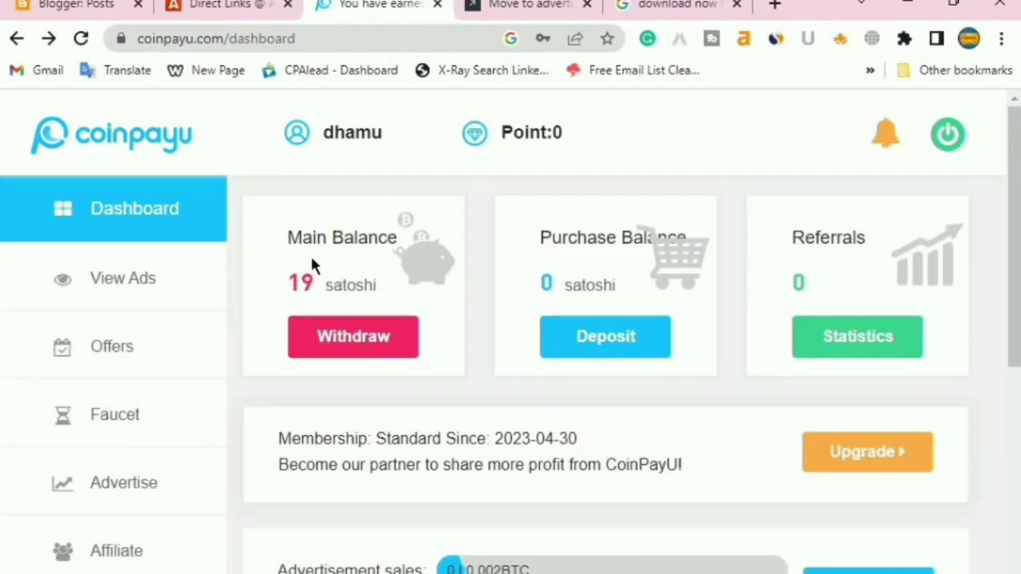
drag(290, 241, 380, 313)
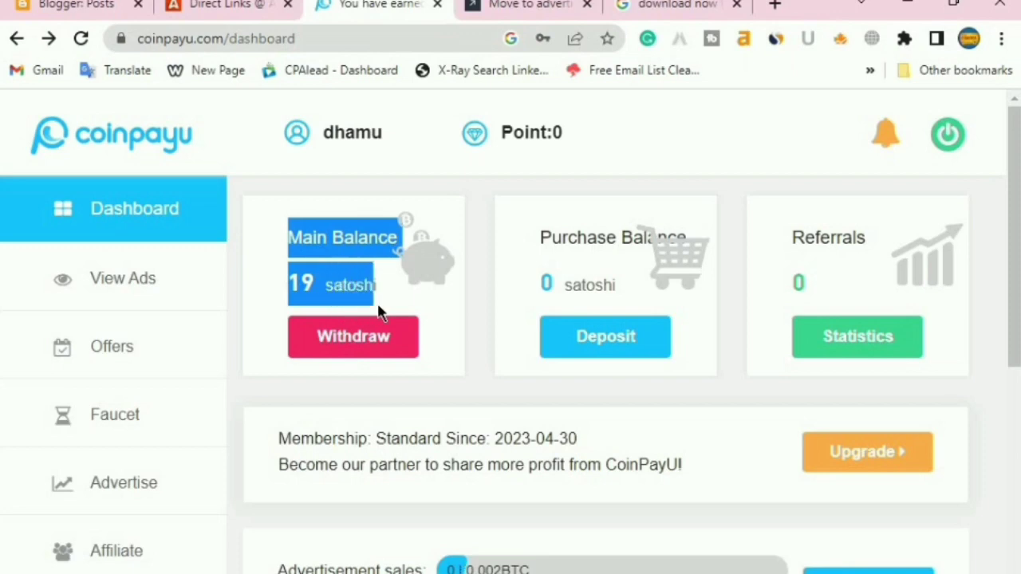
click(444, 350)
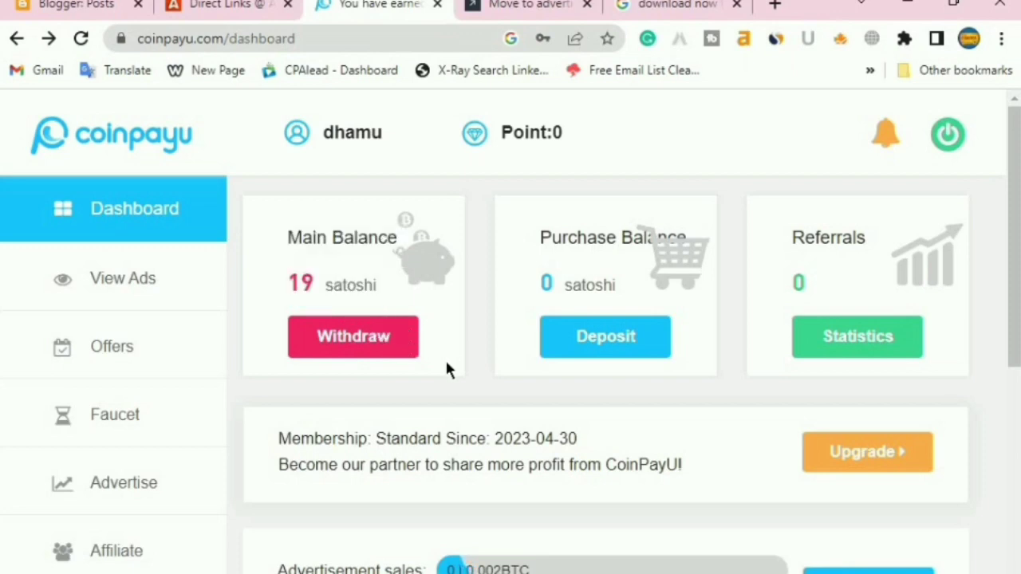
click(134, 284)
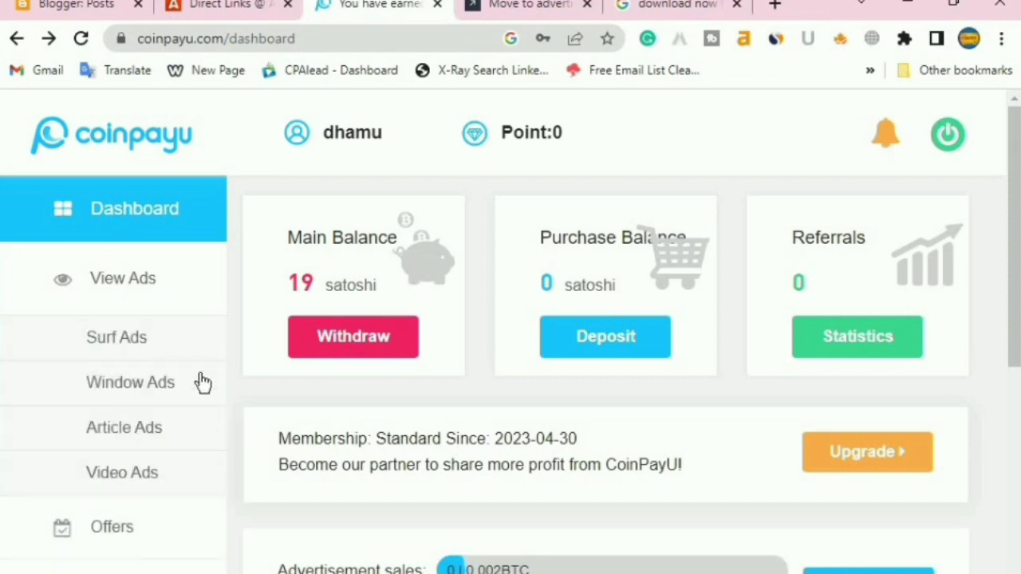
click(117, 337)
Open the 'EARN $18000 PER DAY' surf ad, let its 25-second timer complete, then close it
scroll(558, 337, down, 3)
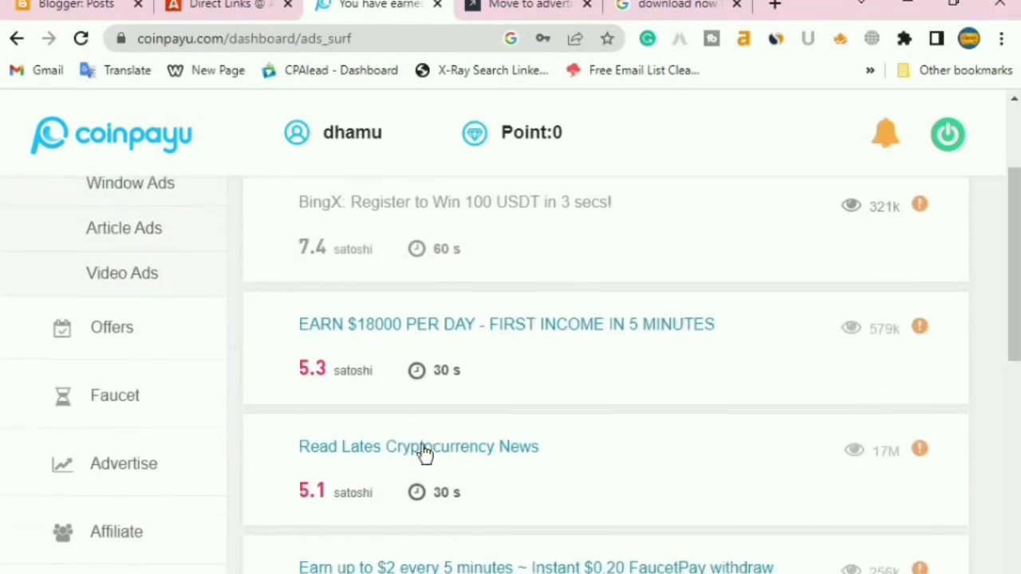
scroll(248, 426, up, 3)
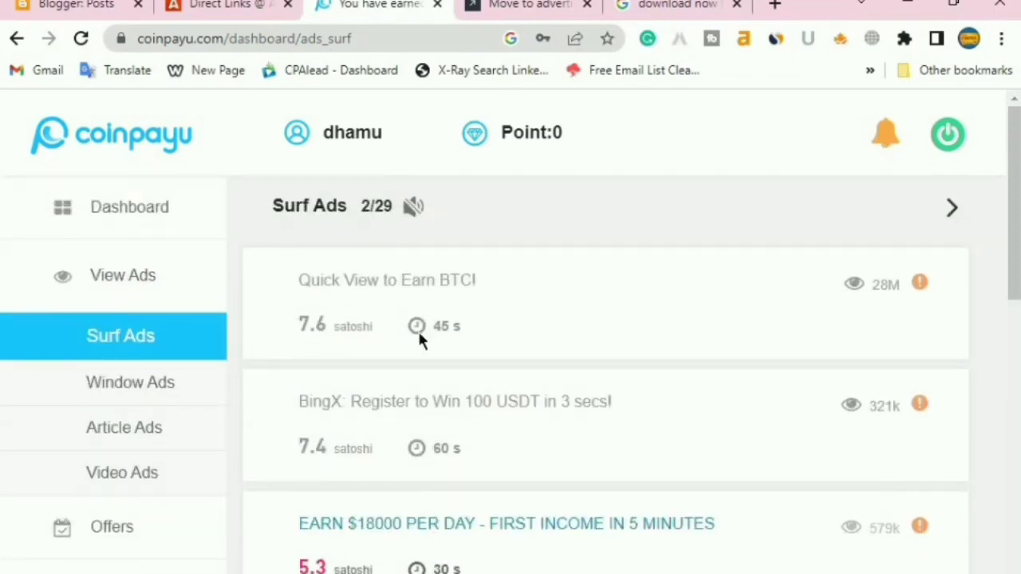
scroll(508, 412, down, 4)
scroll(337, 337, up, 4)
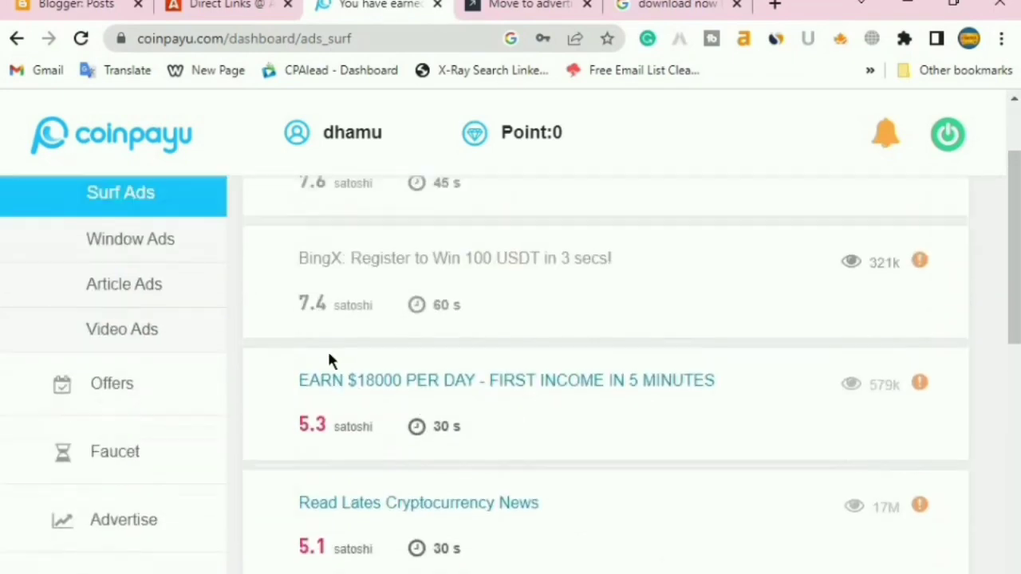
scroll(606, 383, down, 3)
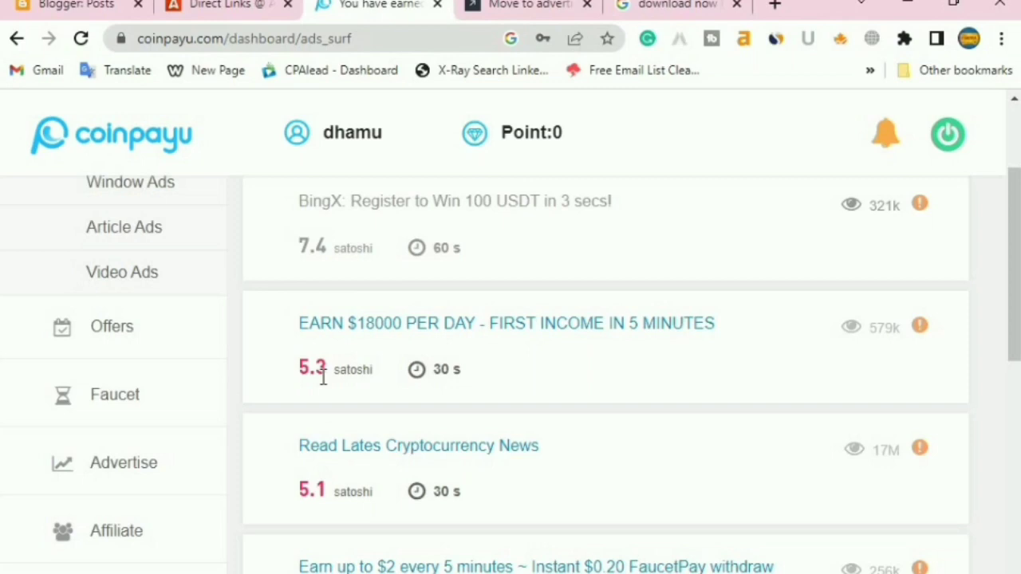
click(511, 327)
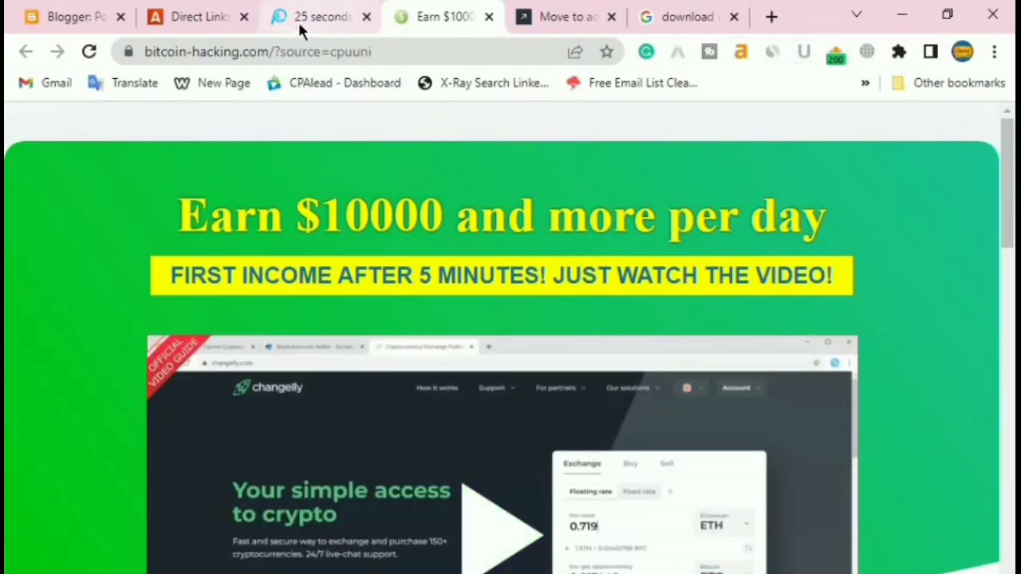
mouse_move(303, 30)
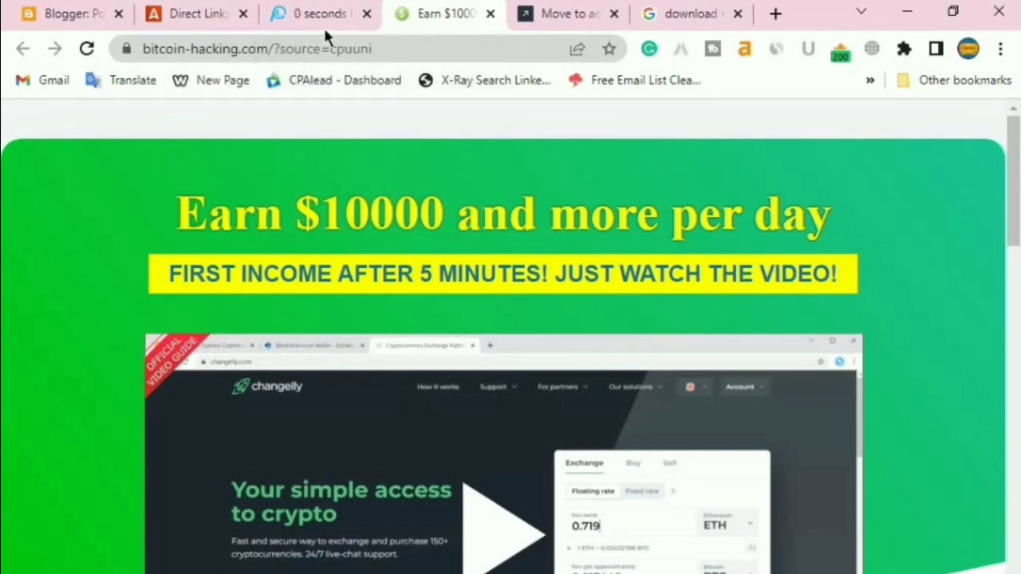
click(490, 15)
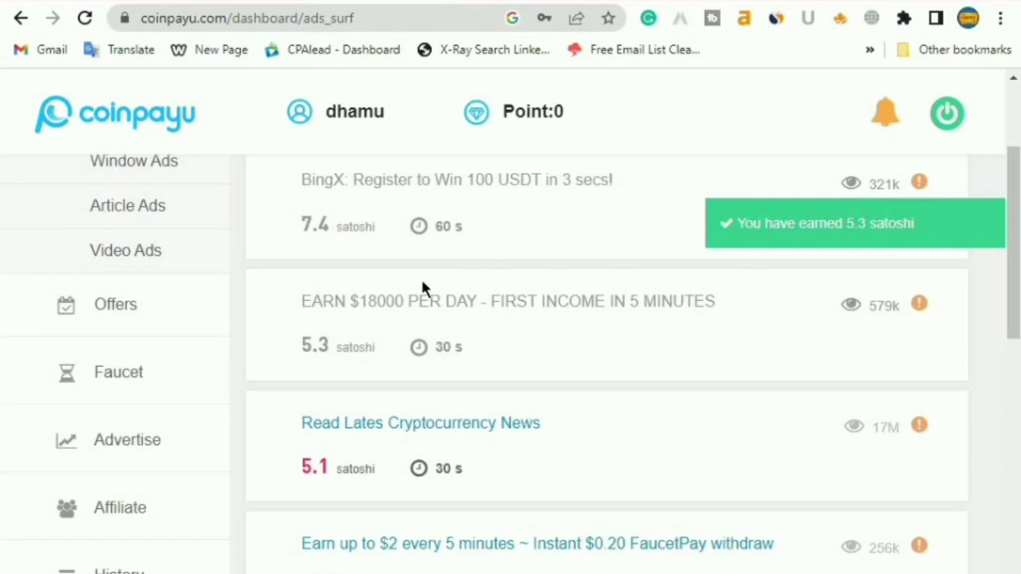
Confirm the dashboard balance rose to 25 satoshi, then go to CoinPayU's Advertise page
scroll(255, 313, up, 3)
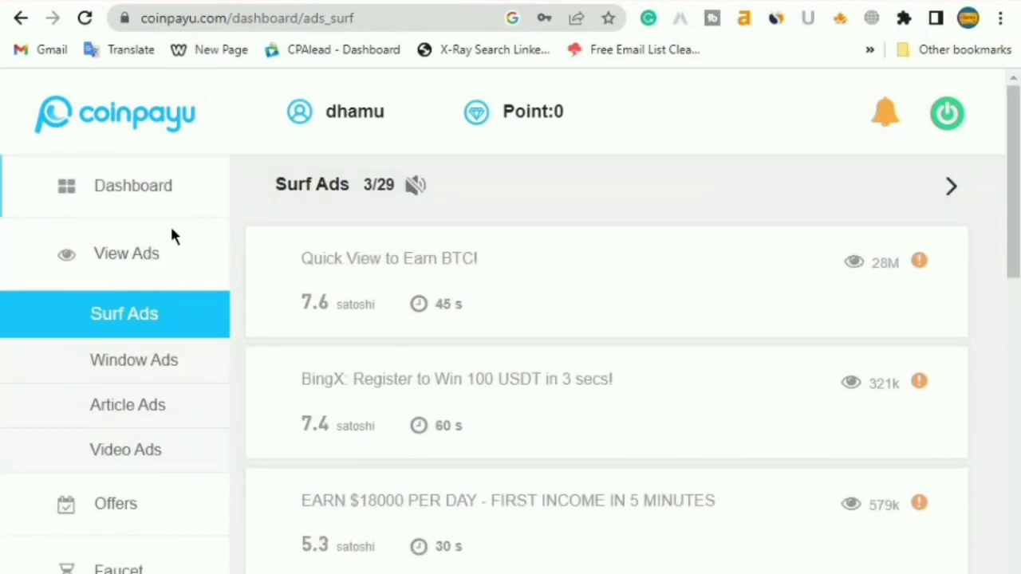
click(168, 203)
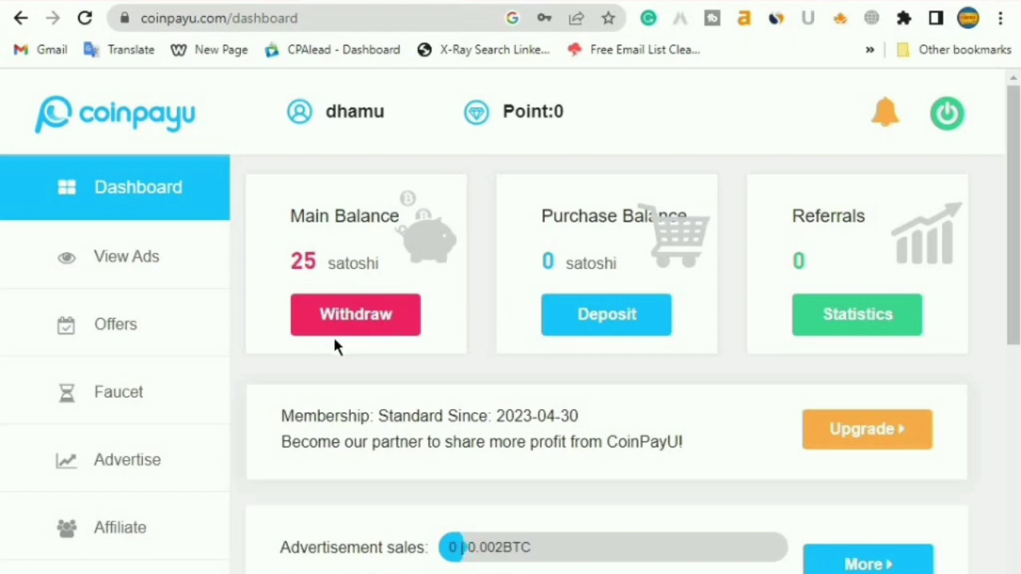
click(143, 274)
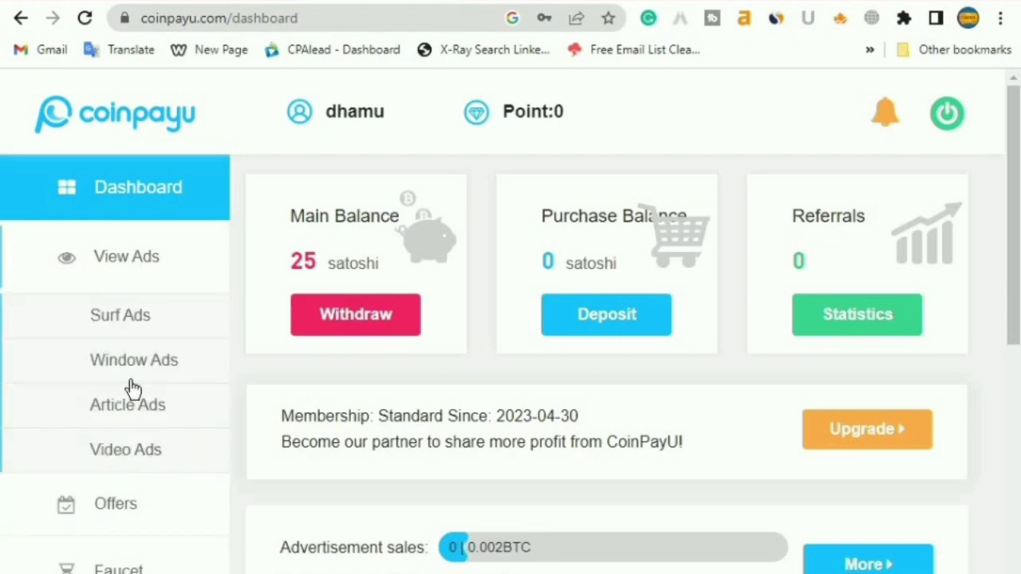
scroll(228, 372, down, 4)
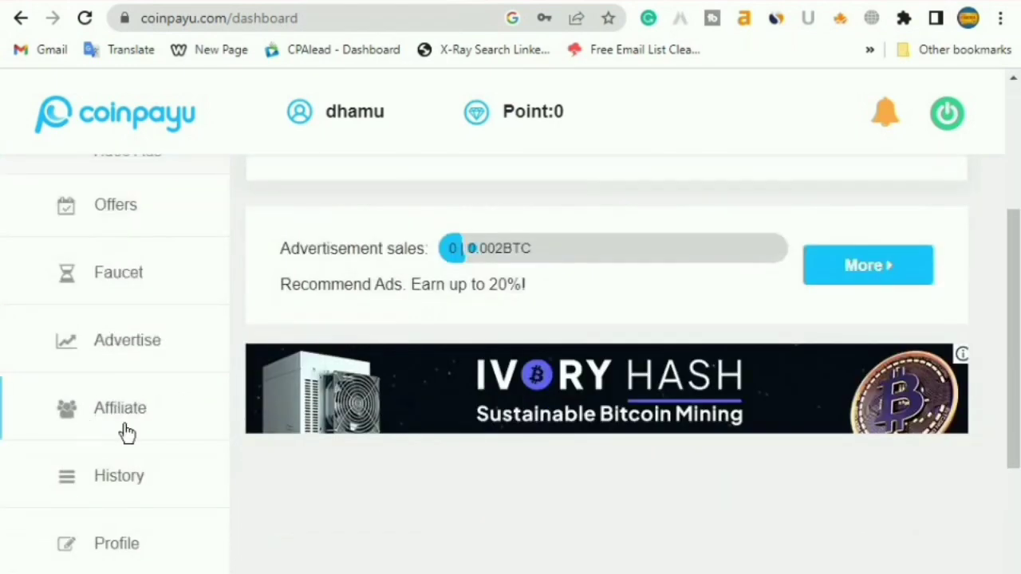
click(130, 348)
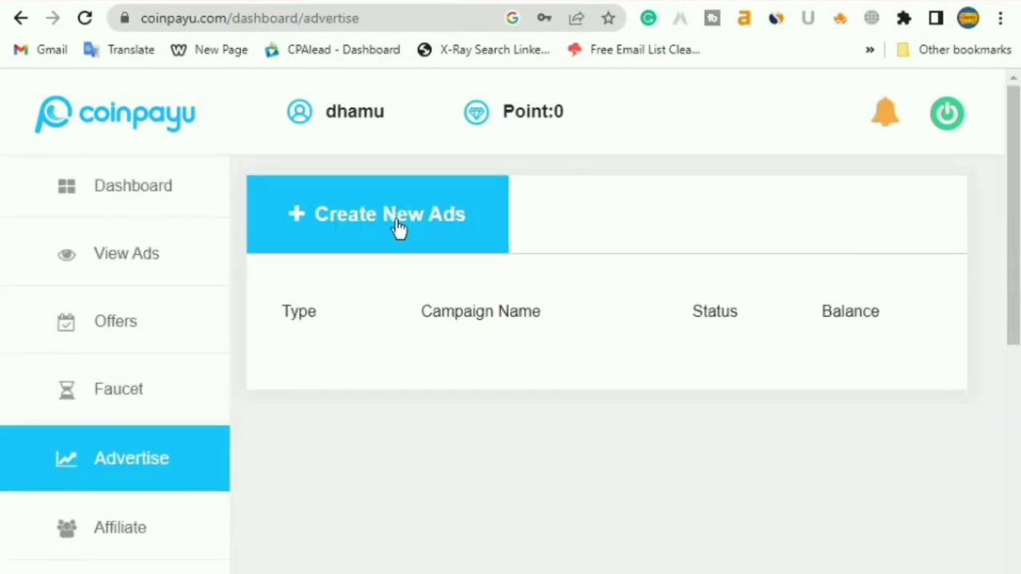
Create a new campaign of type Article Ads and continue to its details form
click(362, 226)
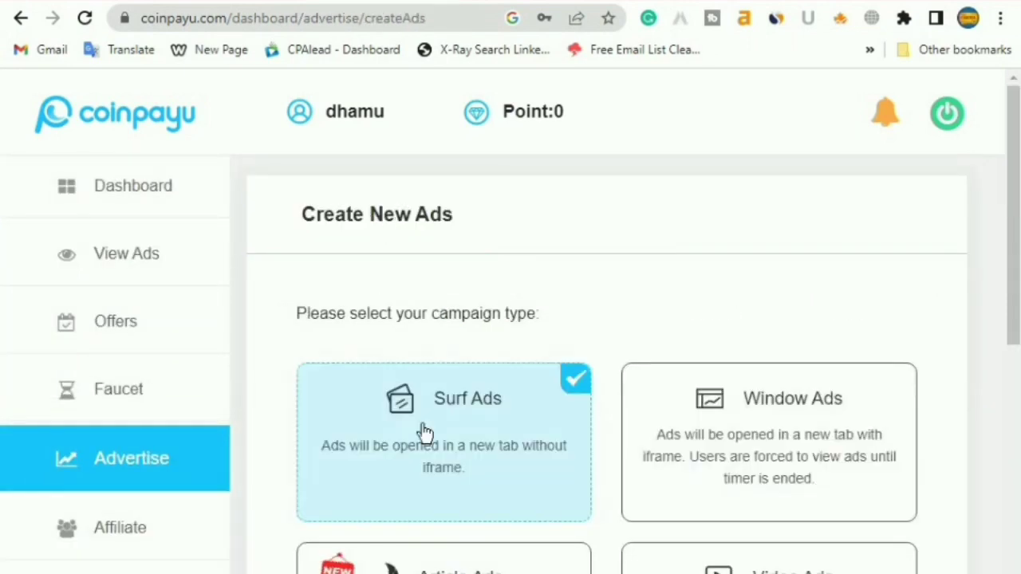
scroll(519, 314, down, 3)
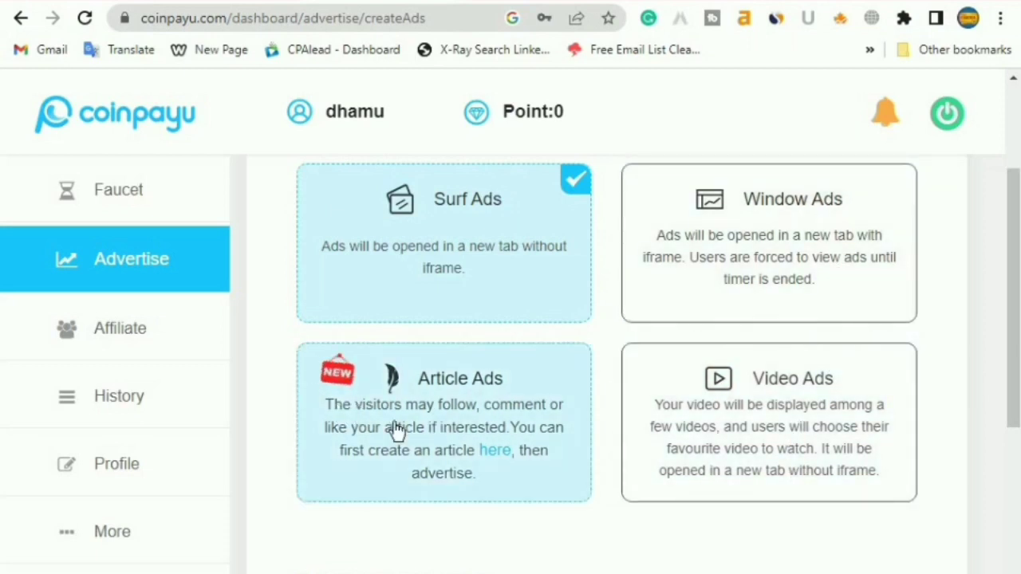
click(479, 471)
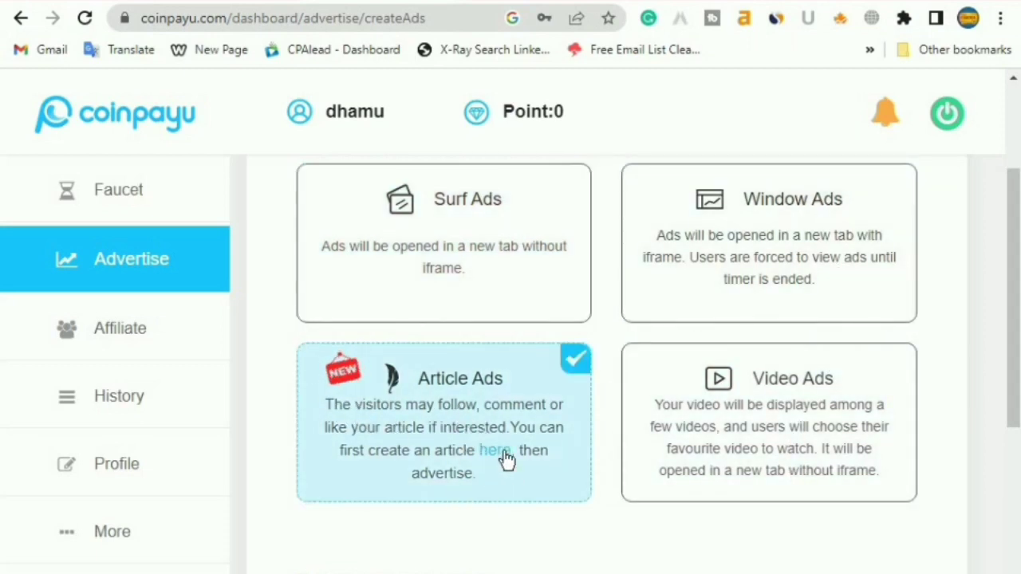
scroll(494, 451, down, 4)
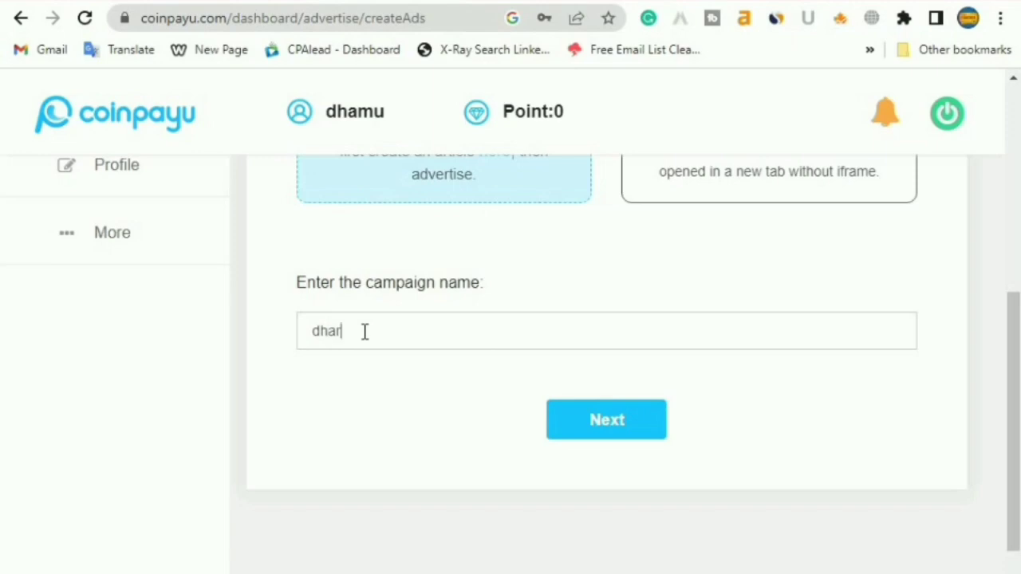
click(607, 420)
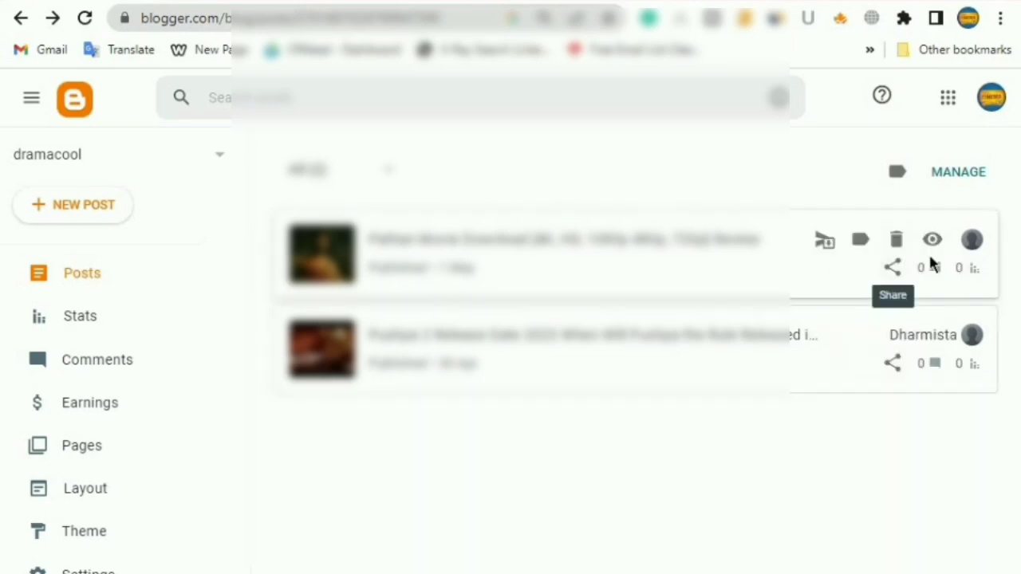
click(933, 241)
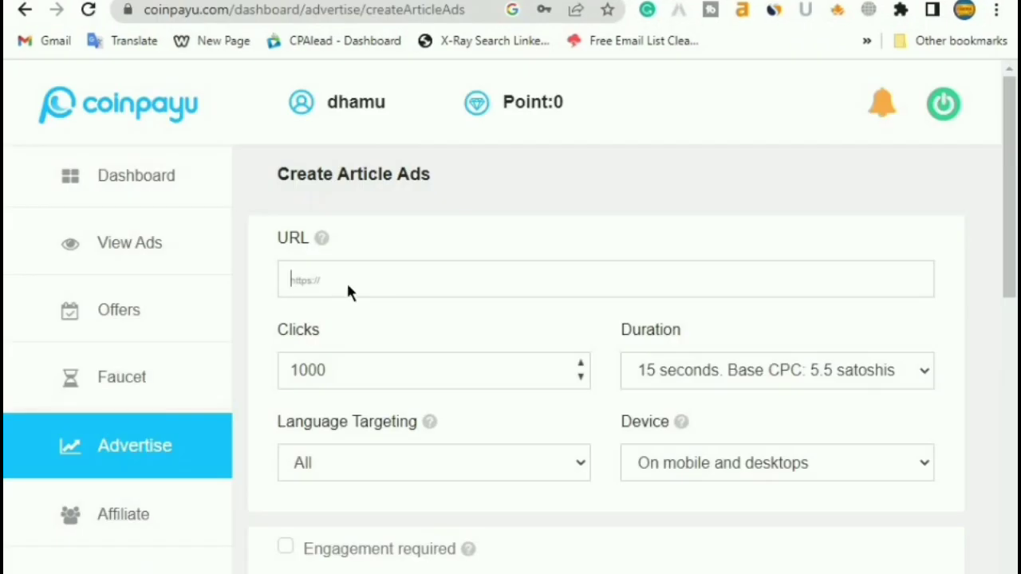
right_click(347, 280)
click(410, 440)
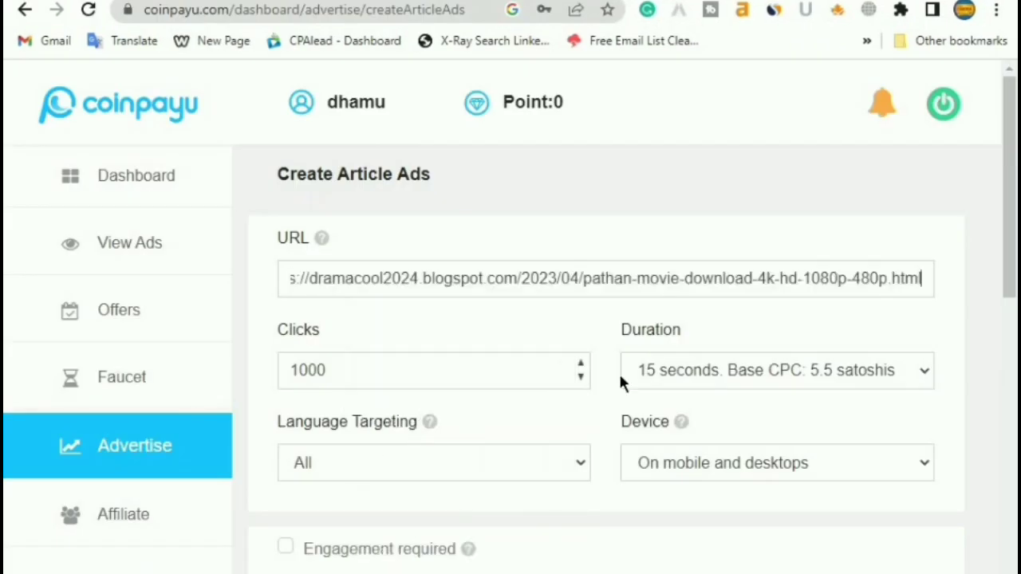
click(914, 371)
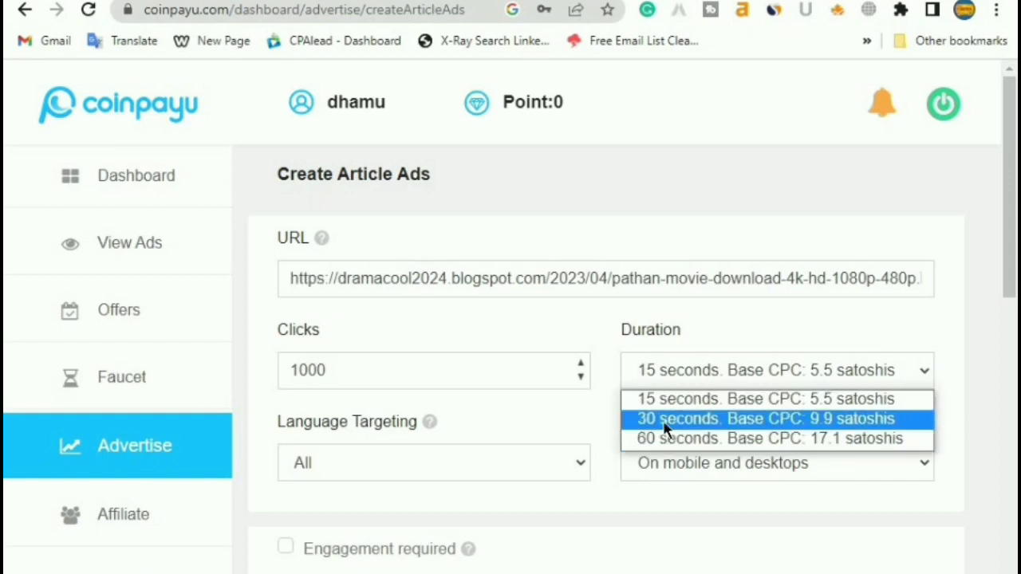
click(666, 418)
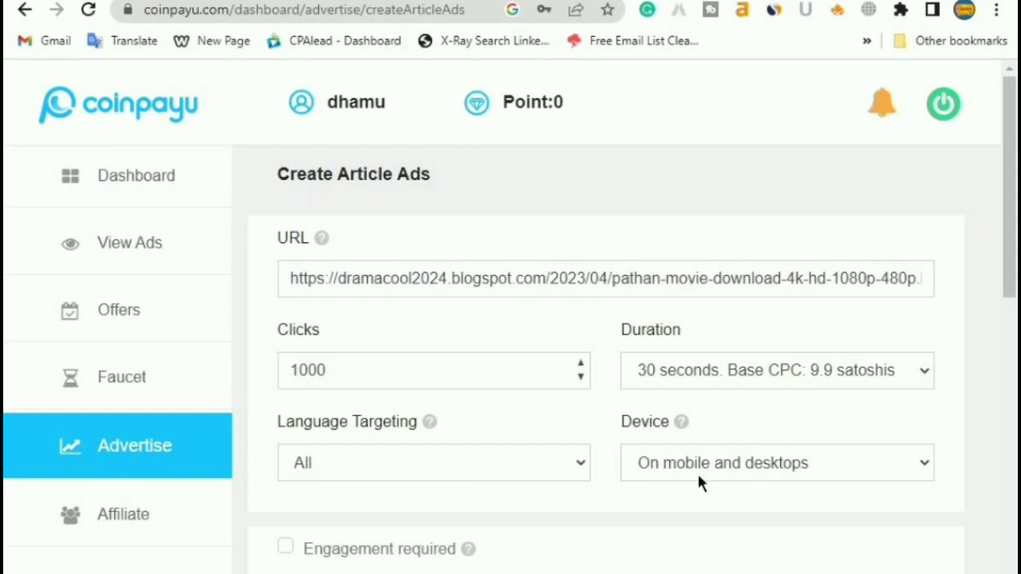
scroll(459, 461, down, 3)
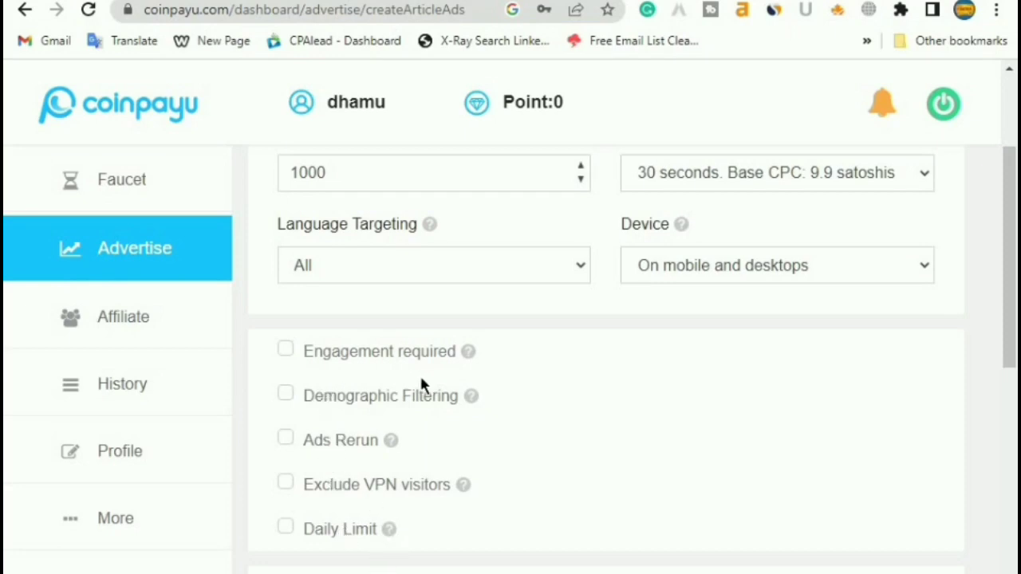
scroll(307, 351, down, 3)
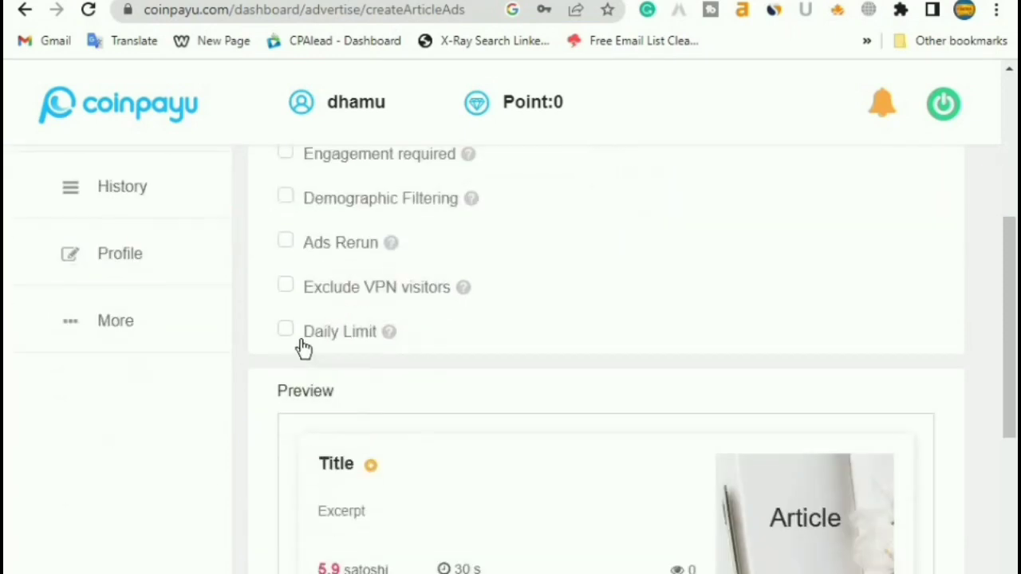
scroll(383, 422, down, 3)
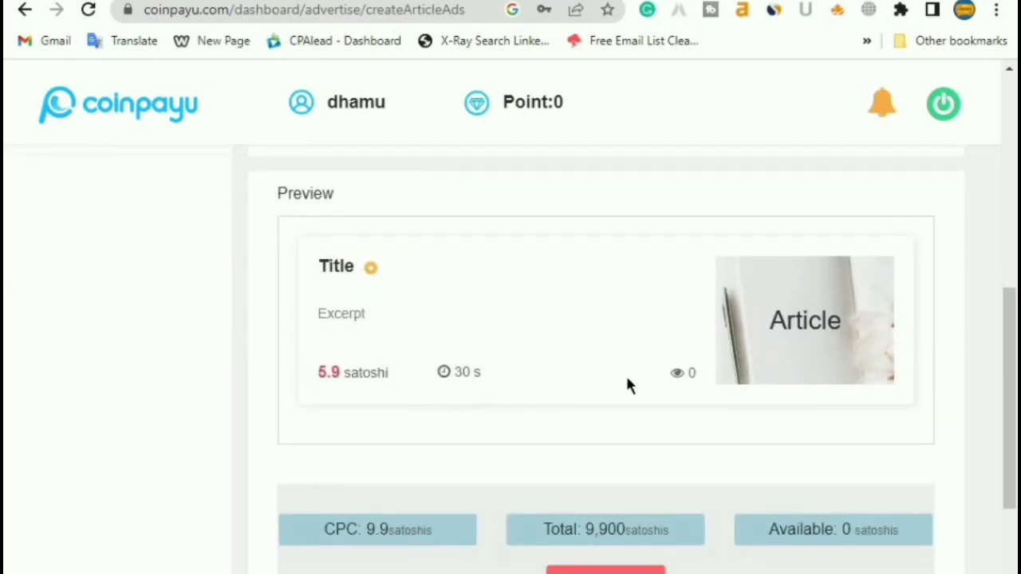
drag(317, 375, 345, 376)
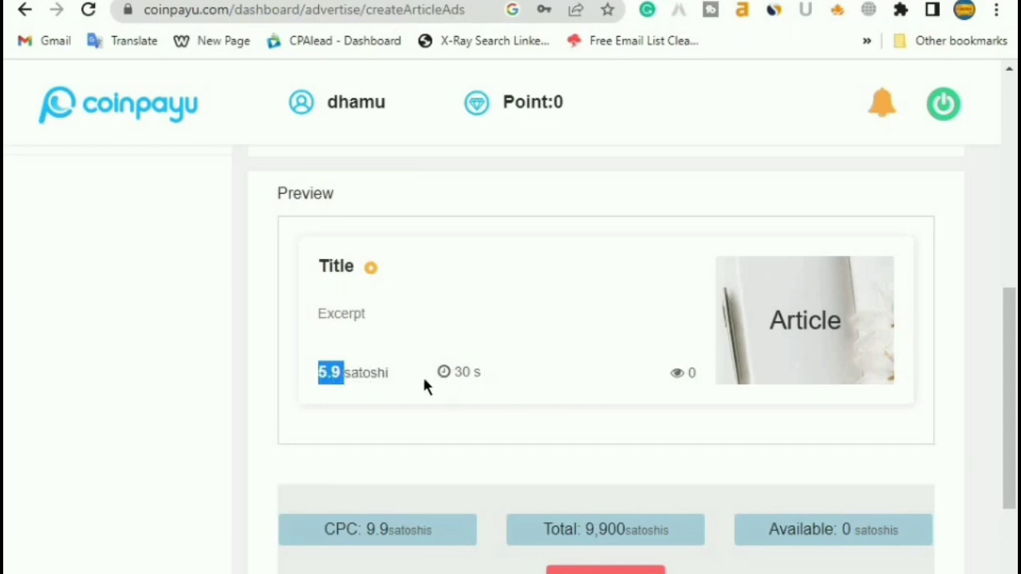
scroll(388, 384, up, 5)
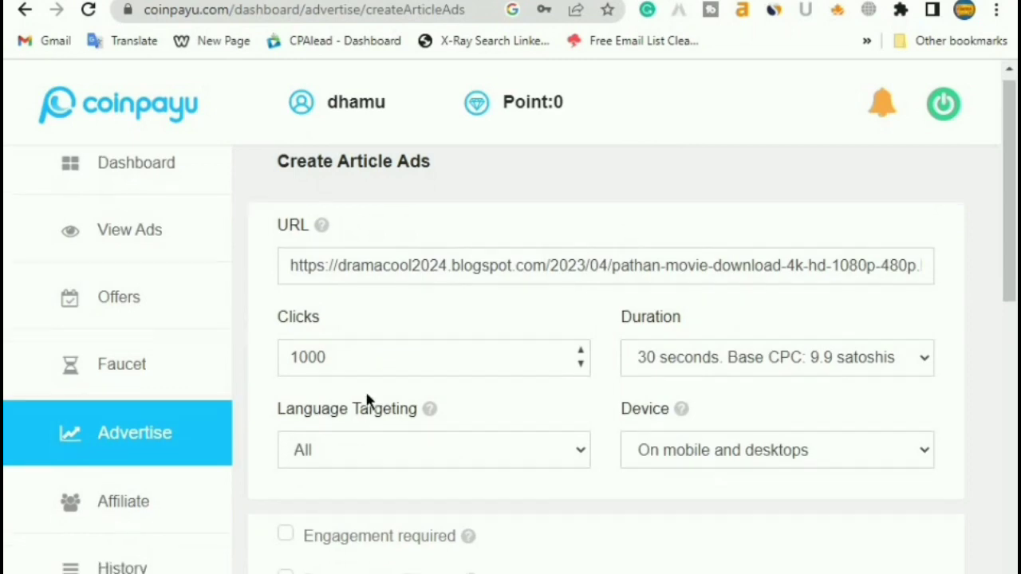
scroll(351, 431, down, 8)
scroll(386, 445, up, 3)
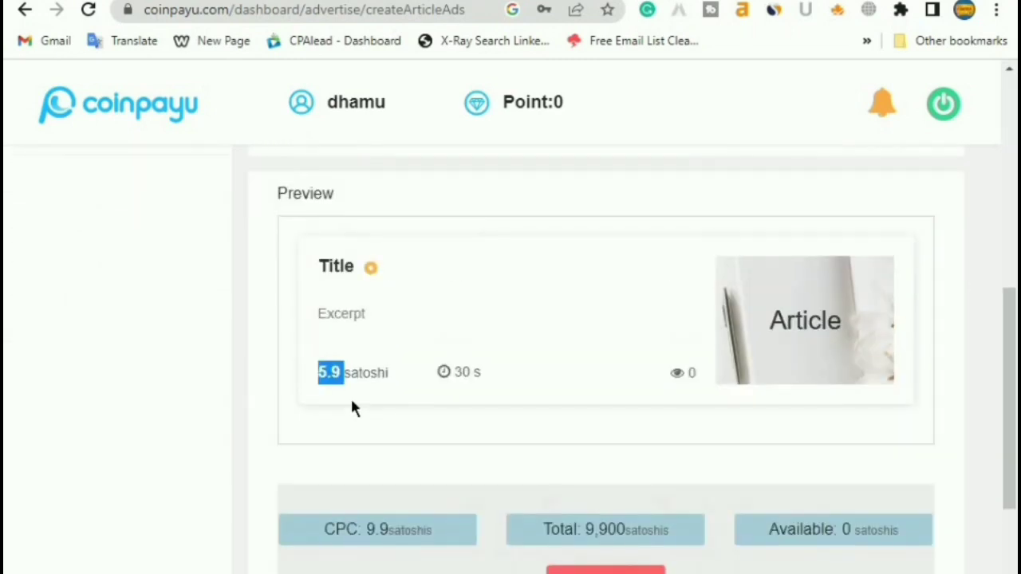
scroll(351, 393, up, 6)
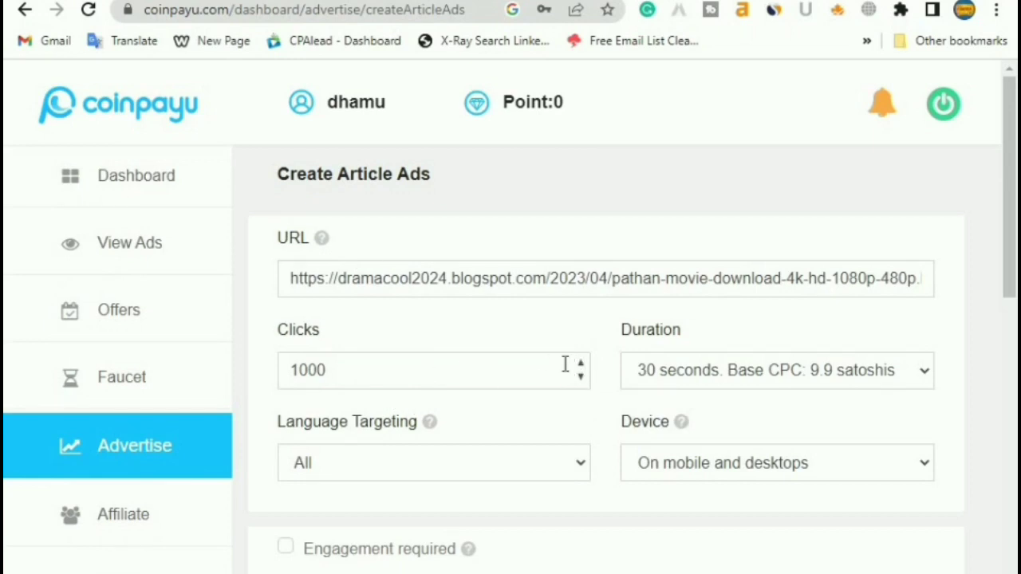
scroll(584, 376, down, 15)
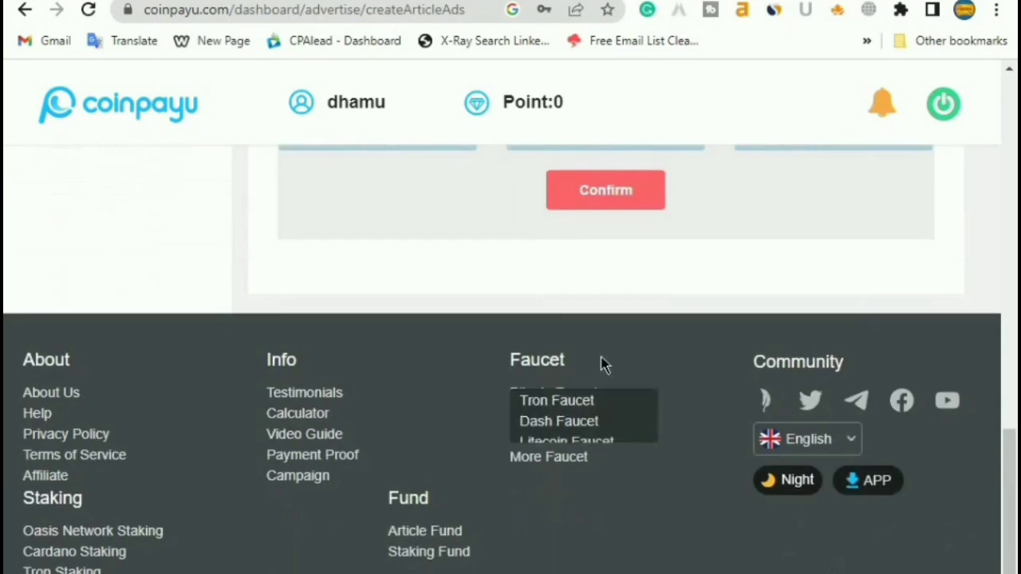
scroll(604, 362, up, 5)
Submit the article ad, note the 'not a valid article link' error, and tick Exclude VPN visitors
click(600, 494)
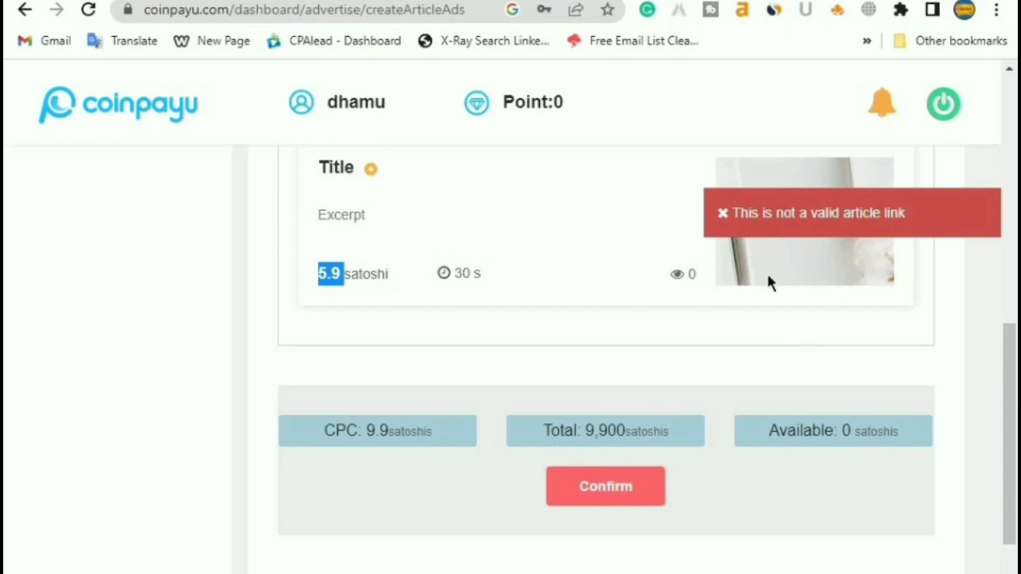
scroll(558, 377, up, 8)
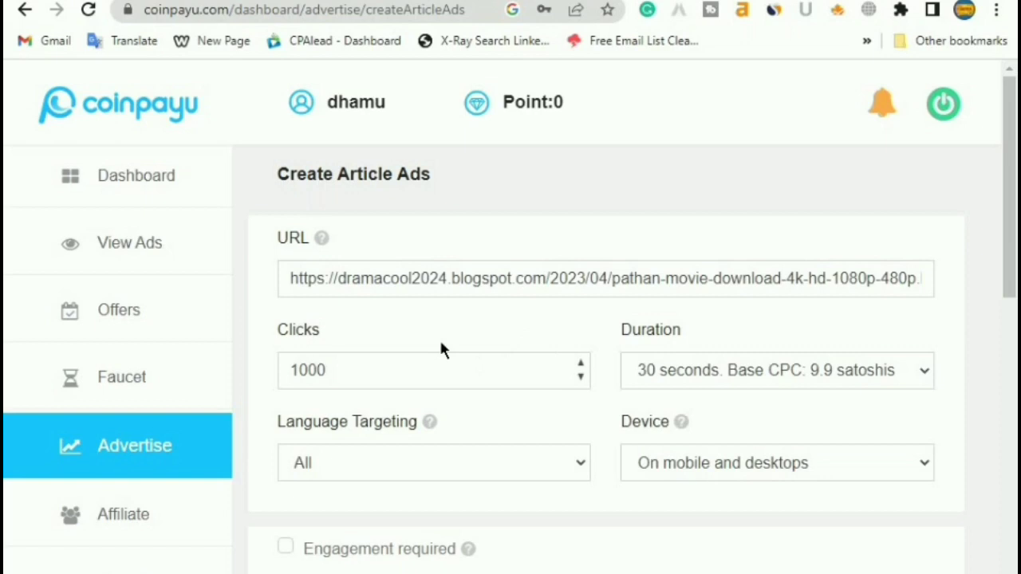
scroll(430, 383, down, 5)
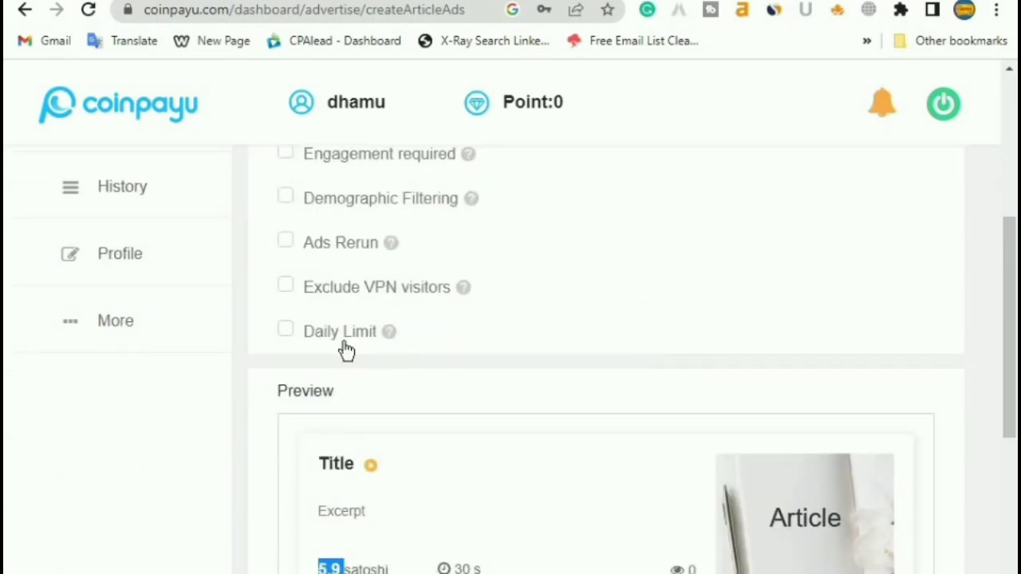
scroll(391, 371, up, 5)
scroll(455, 463, down, 4)
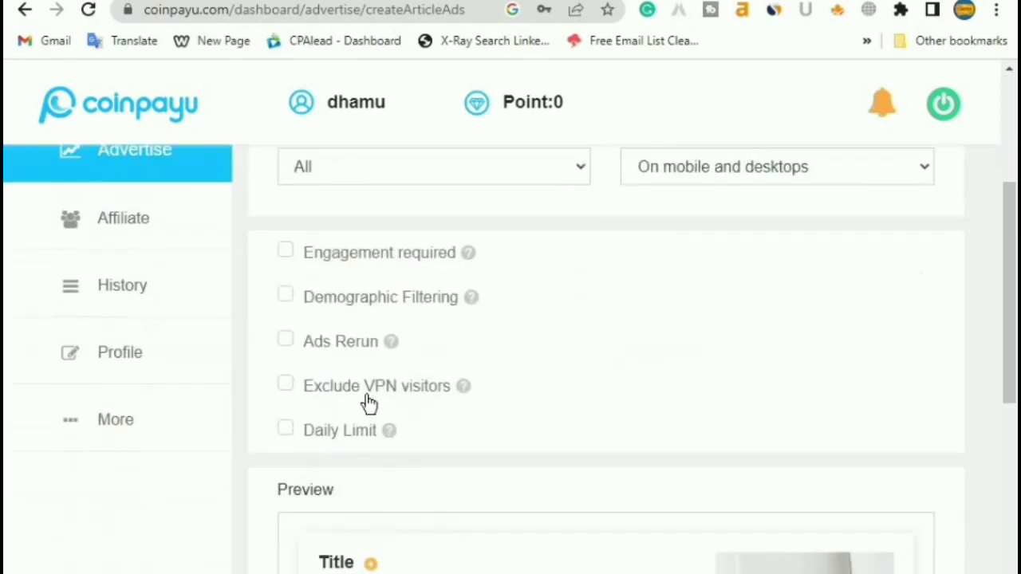
click(289, 387)
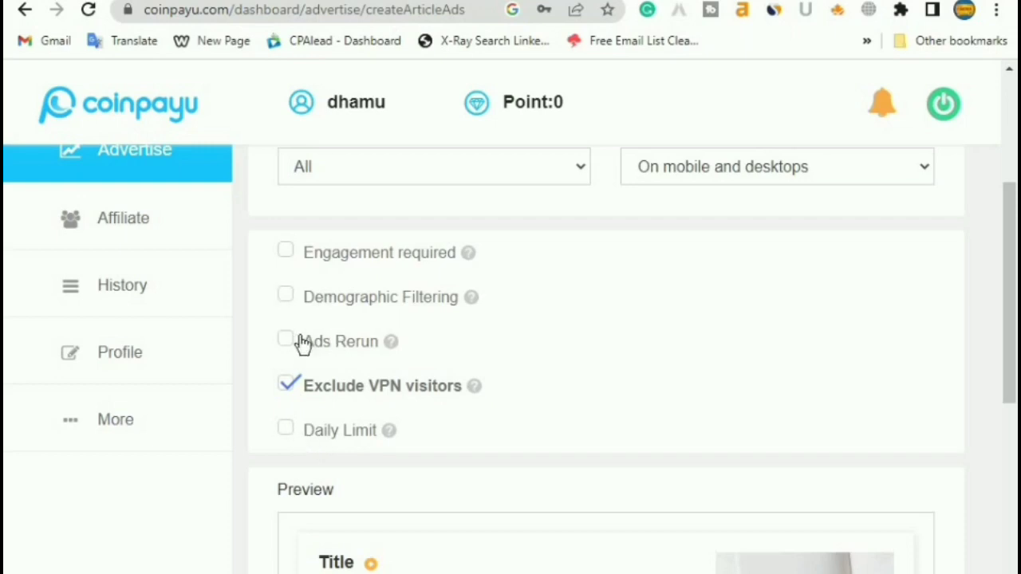
scroll(666, 323, up, 4)
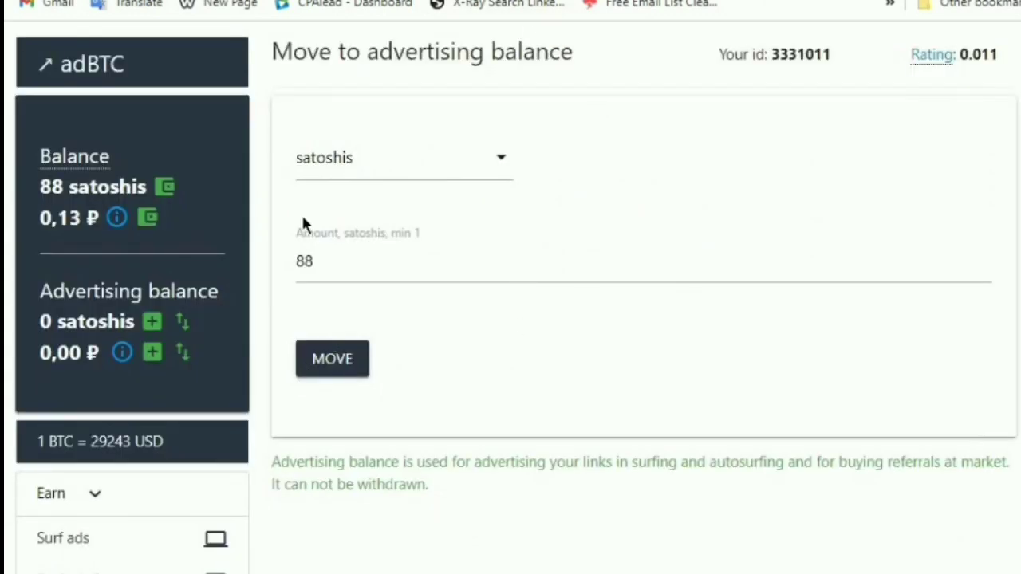
Move all 88 satoshis from the adBTC main balance into the advertising balance
double_click(57, 186)
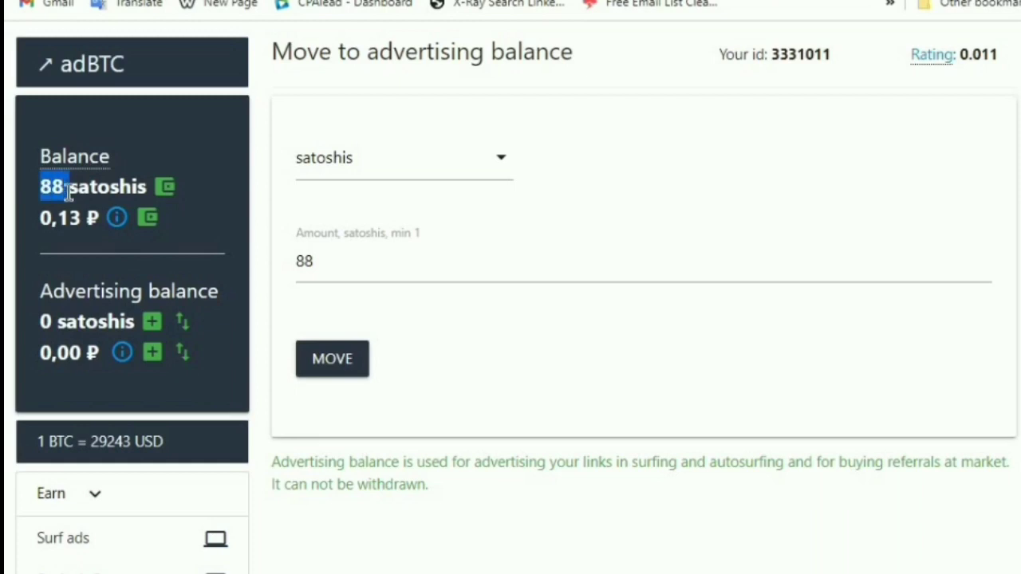
click(186, 209)
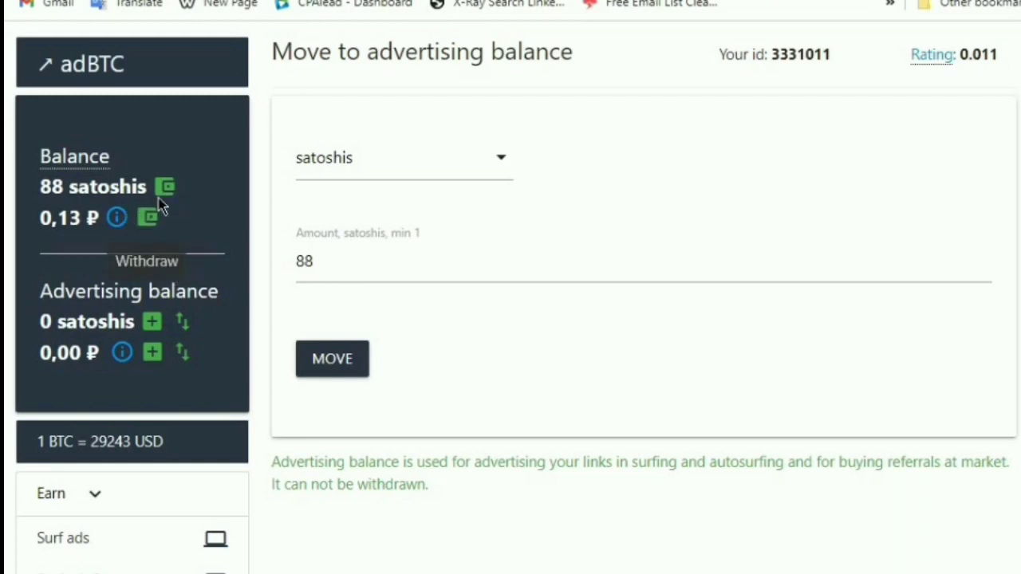
click(166, 190)
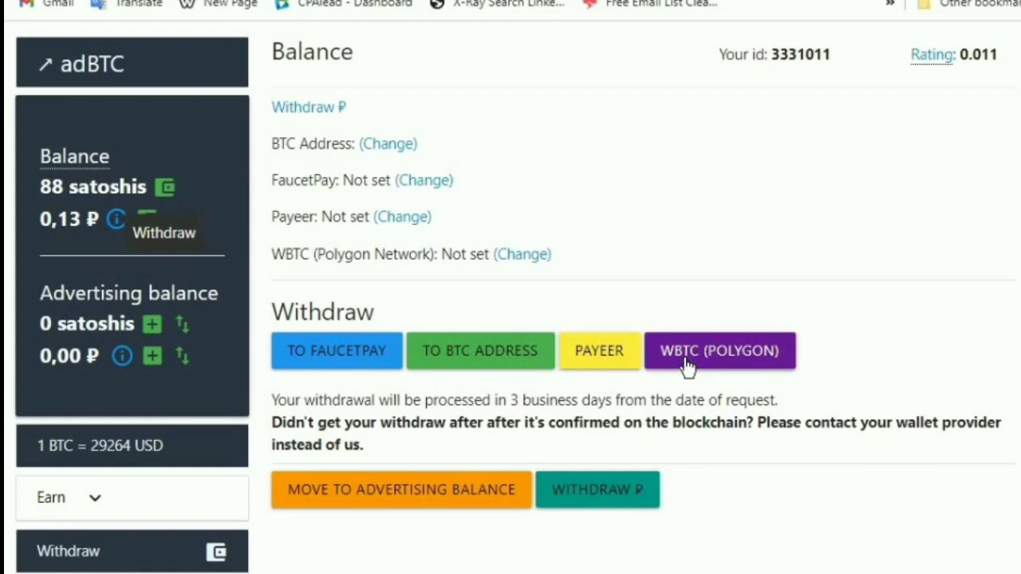
click(397, 502)
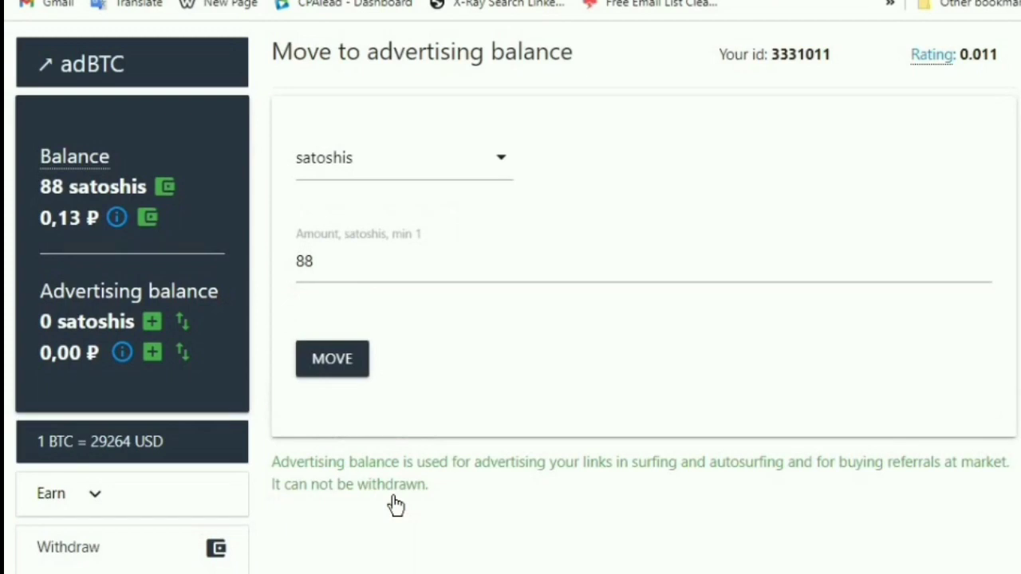
click(343, 362)
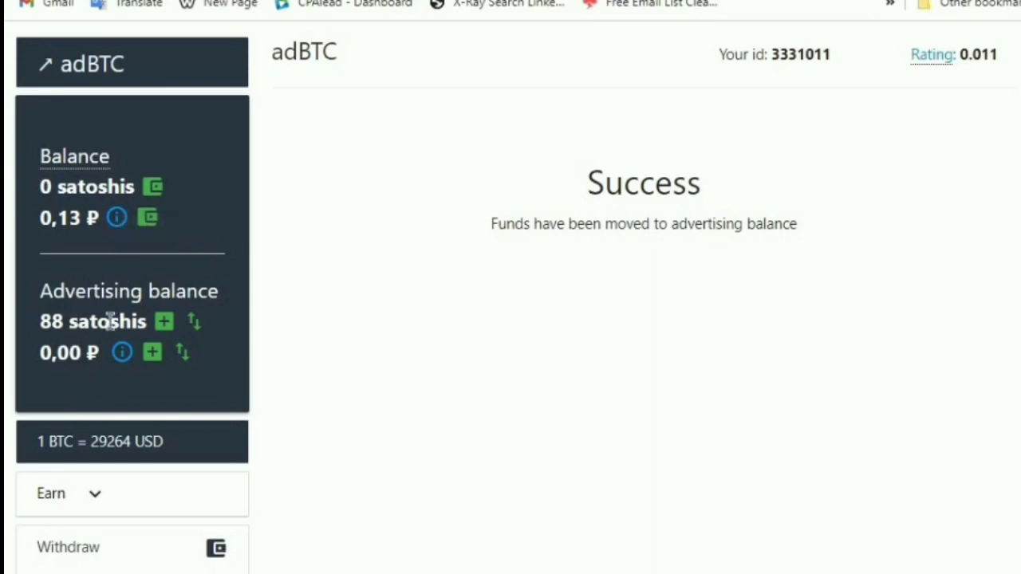
scroll(142, 377, down, 5)
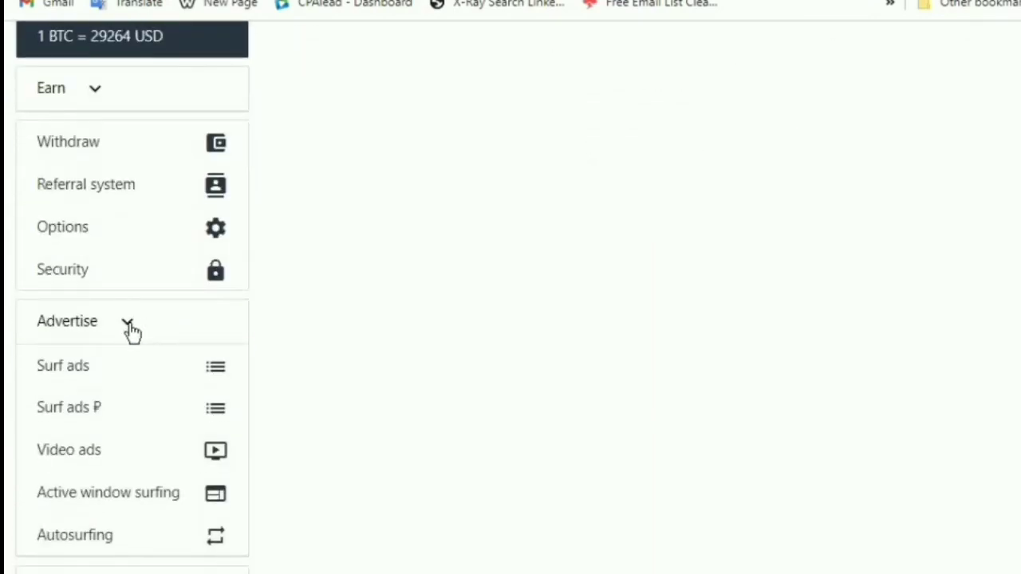
scroll(96, 307, up, 3)
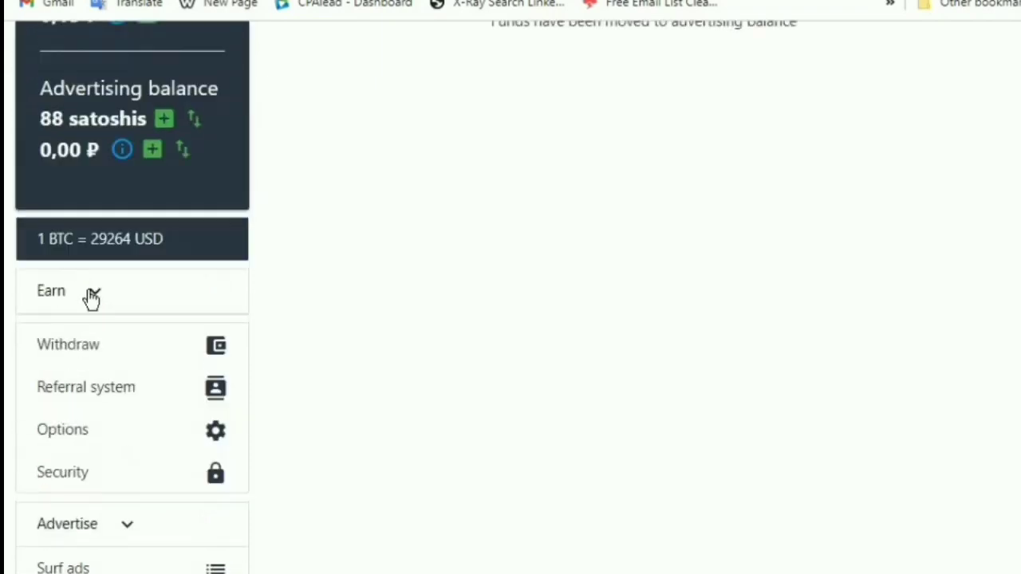
Expand the sidebar menus to reveal the adBTC advertising options
click(83, 297)
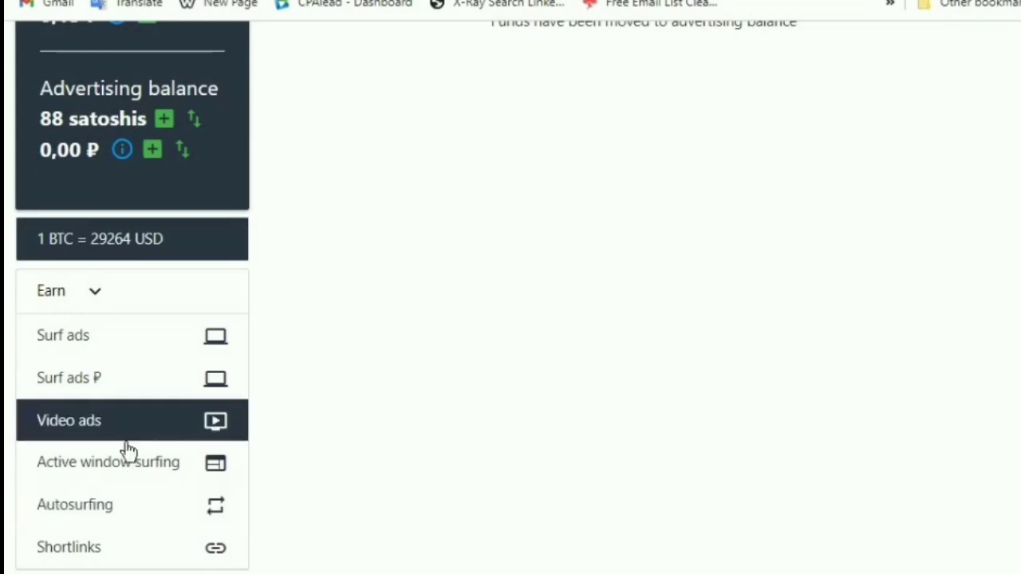
scroll(128, 439, down, 3)
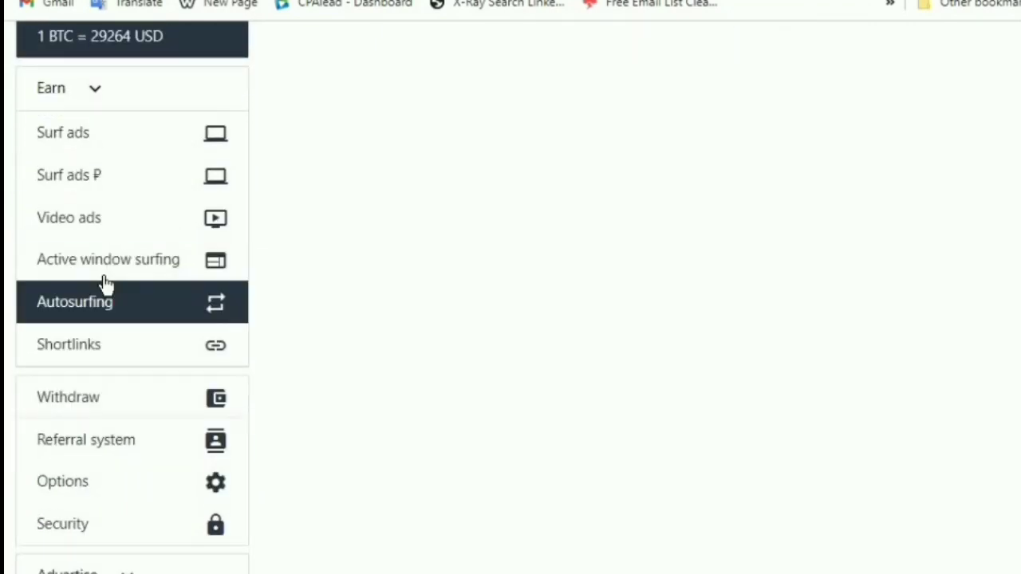
scroll(217, 372, down, 3)
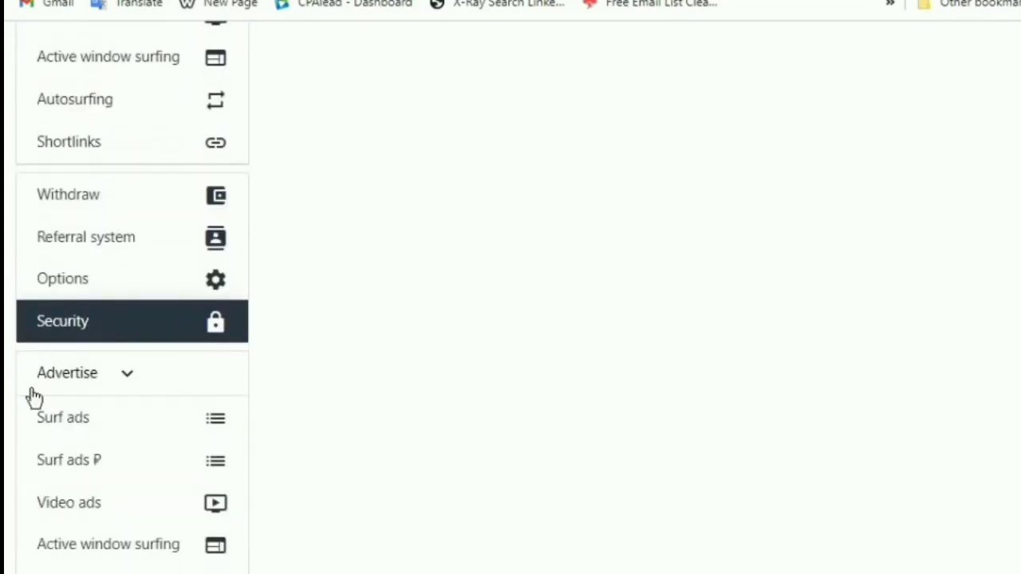
click(104, 377)
click(137, 376)
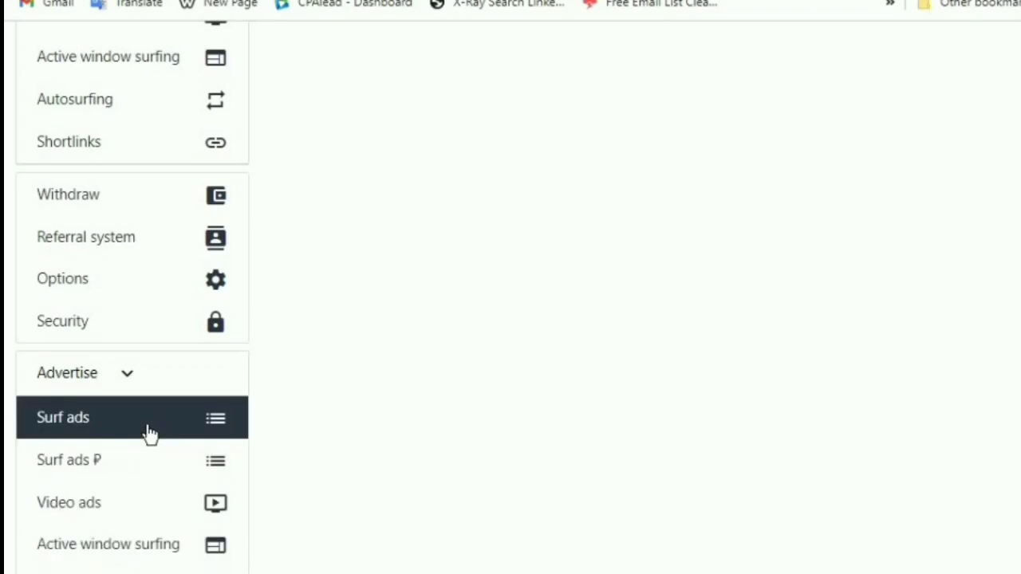
scroll(89, 400, down, 1)
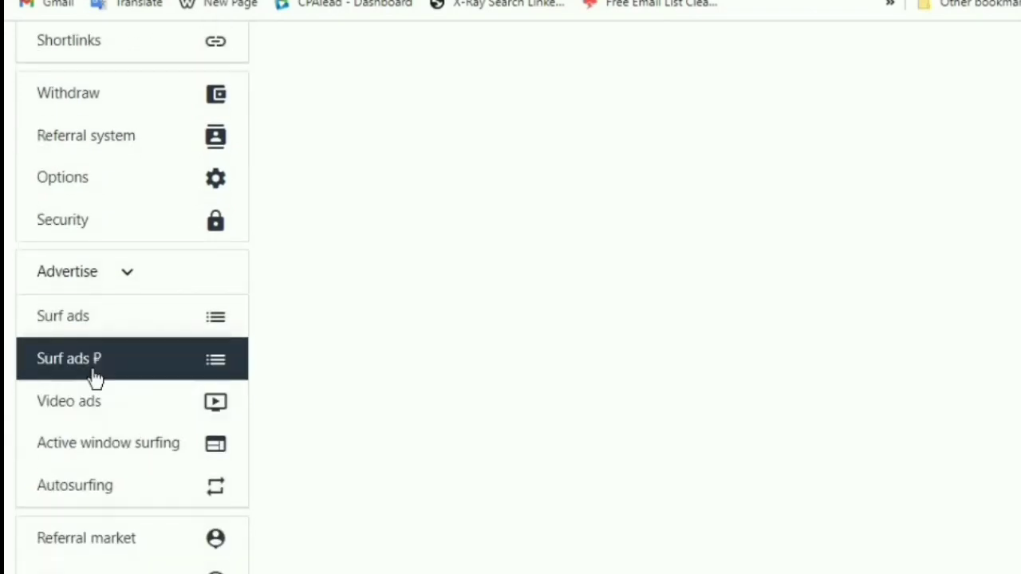
Start a new active window surfing ad and paste the Pathan movie short description
click(138, 457)
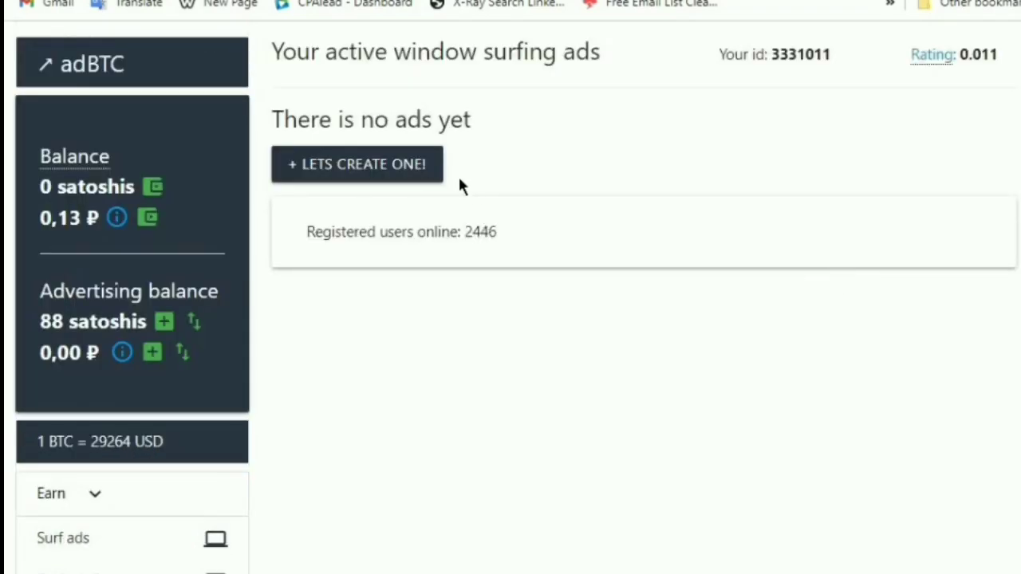
click(431, 182)
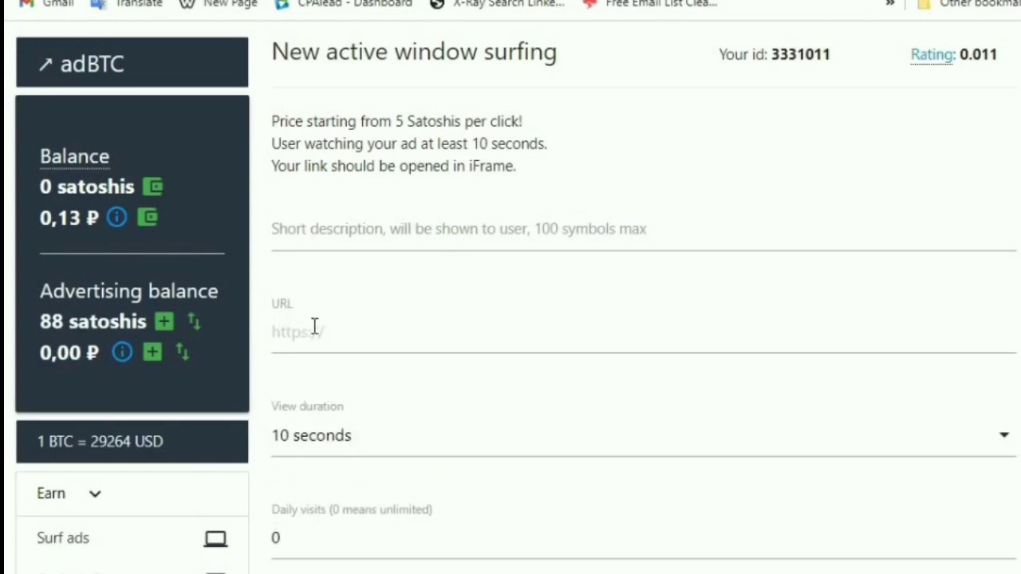
click(315, 239)
right_click(315, 240)
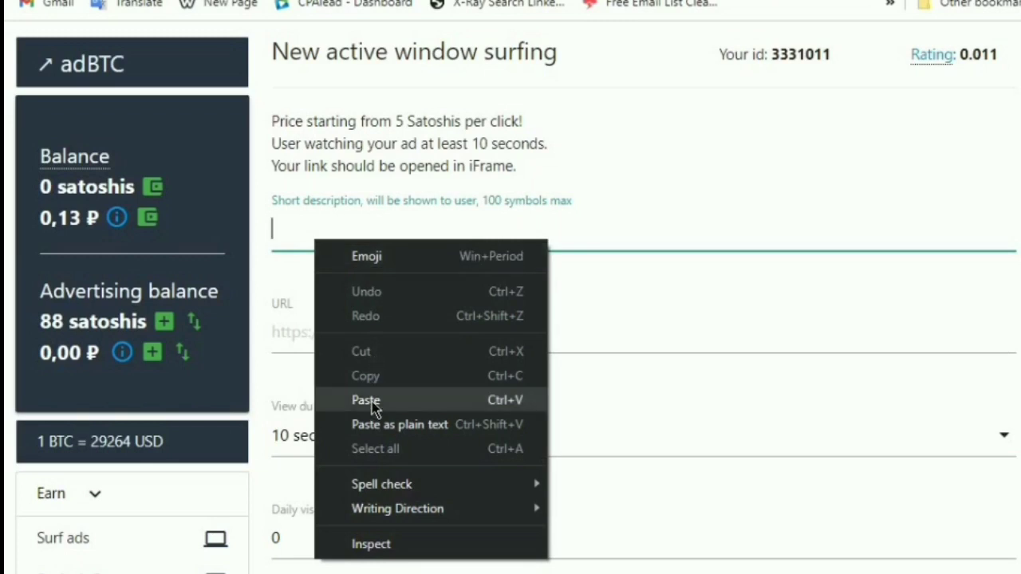
click(367, 400)
Copy the dramacool2024 blogspot article link from its tab and paste it as the URL
click(320, 351)
key(ctrl+Tab)
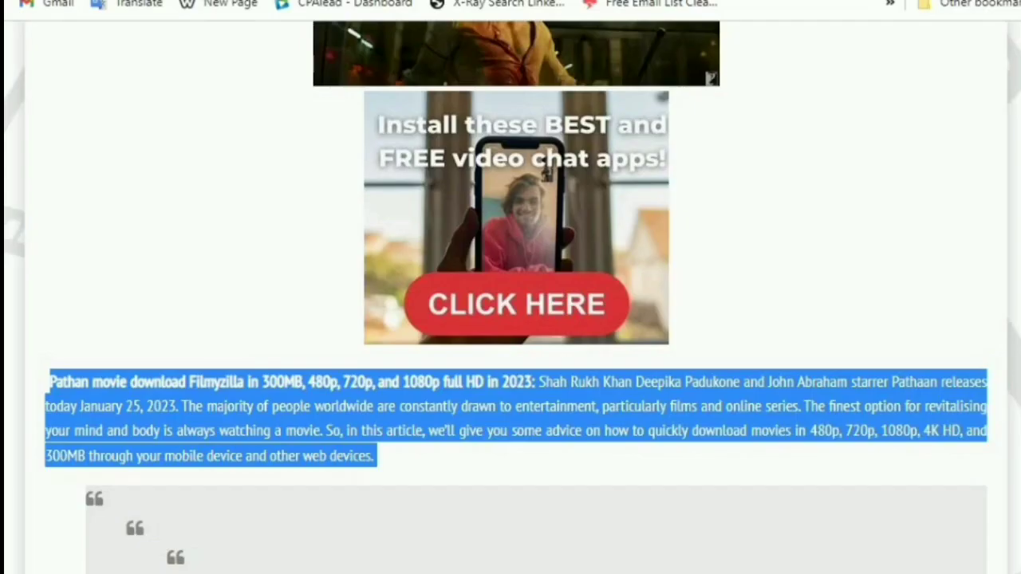
scroll(322, 178, up, 5)
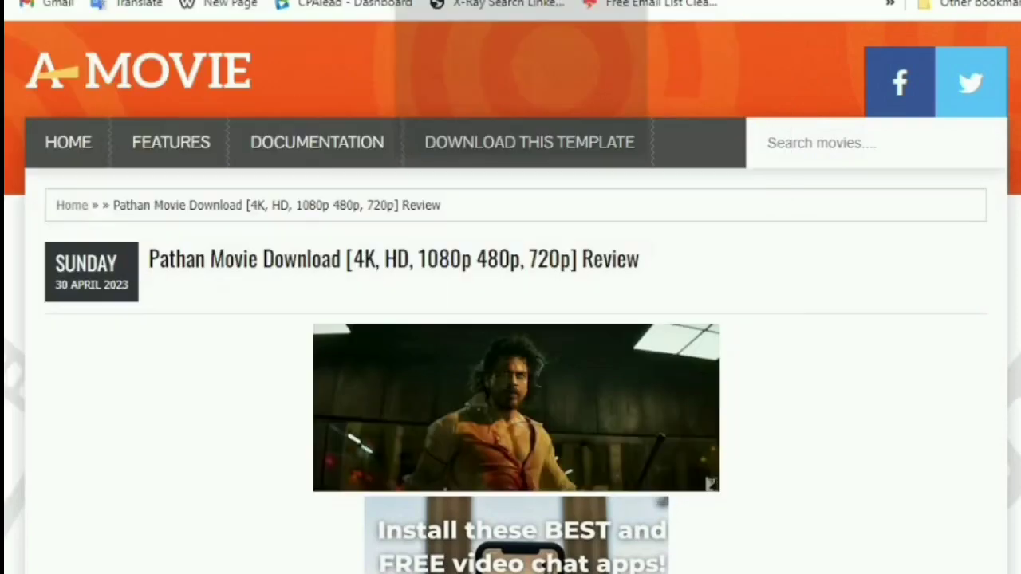
key(ctrl+Tab)
right_click(318, 334)
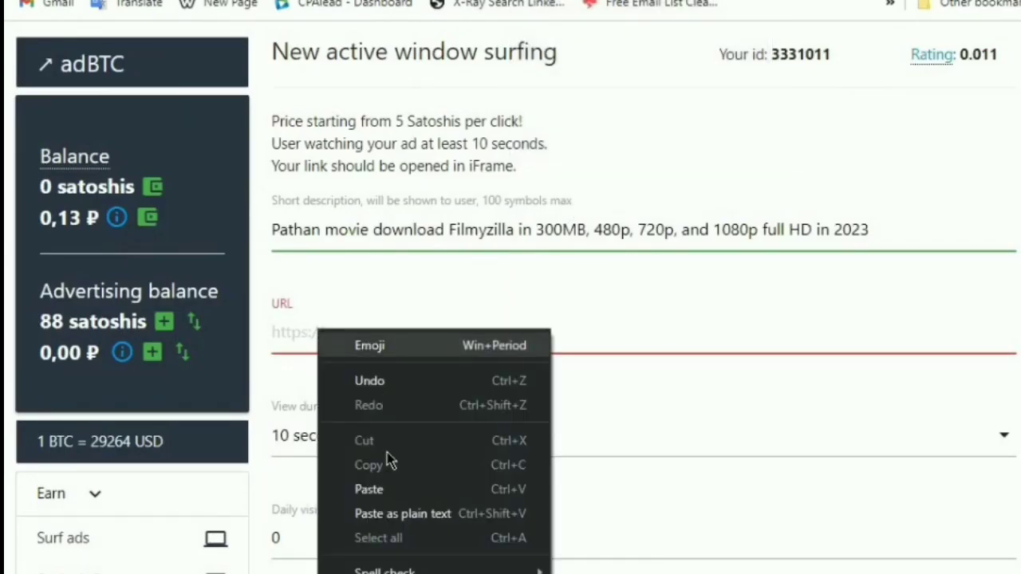
click(383, 487)
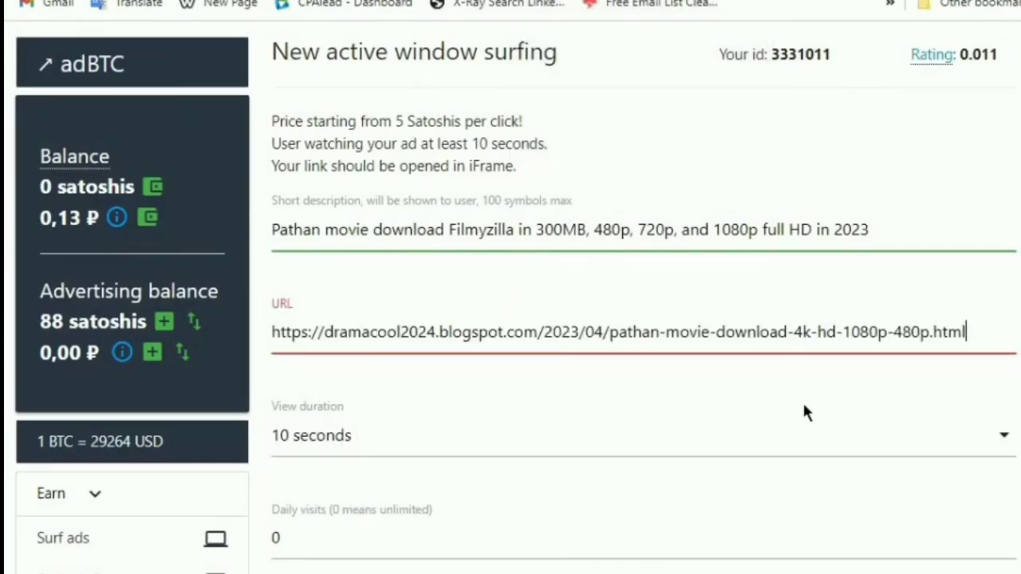
Set the ad's view duration to 15 seconds and the daily visits limit to 5
scroll(802, 413, down, 3)
click(376, 233)
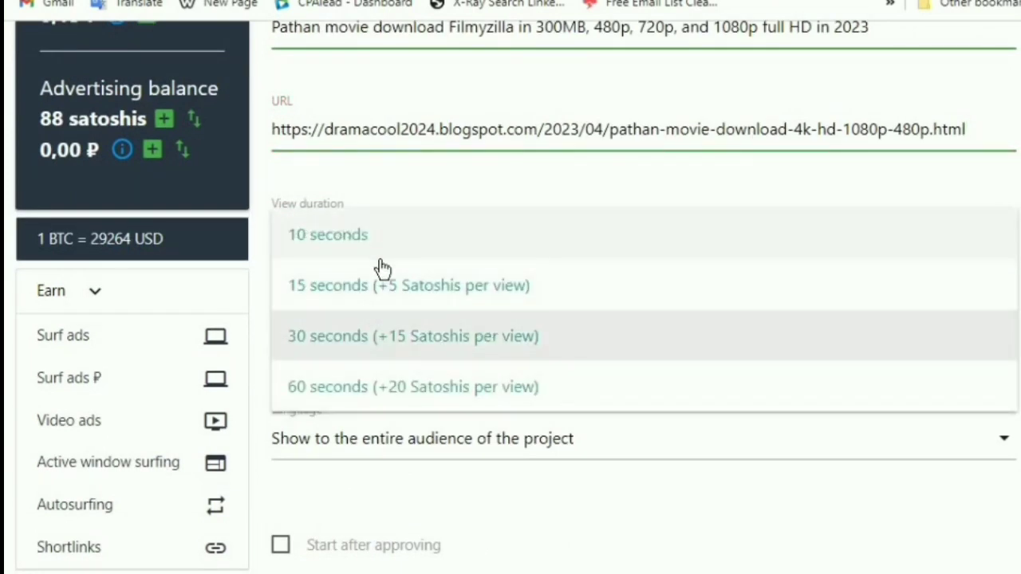
click(351, 289)
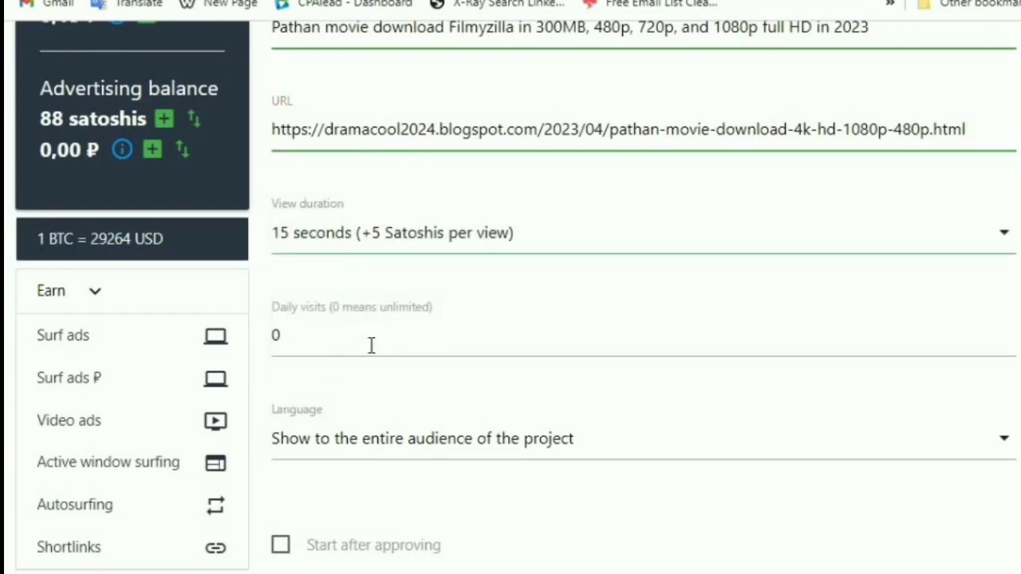
click(355, 345)
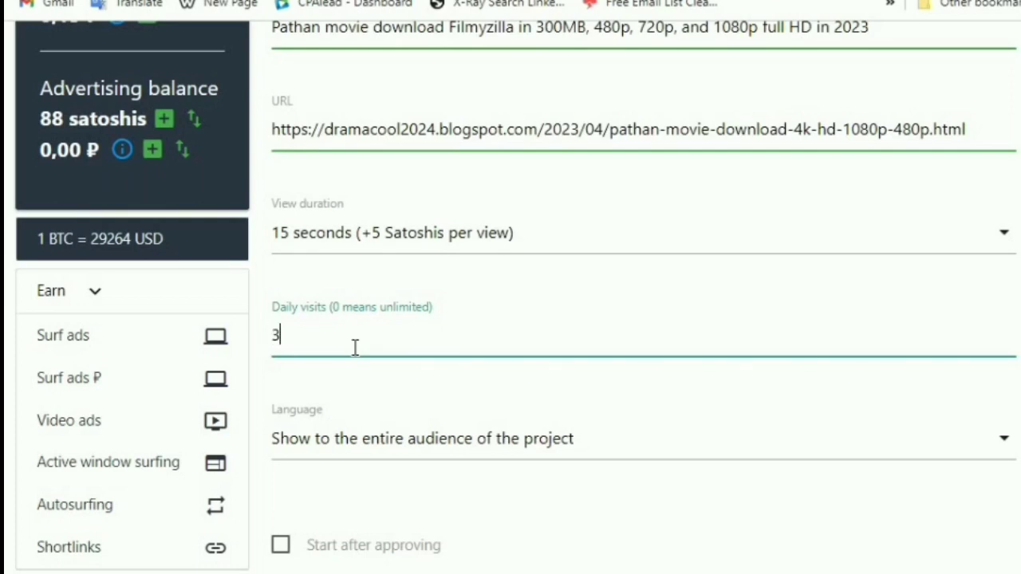
scroll(361, 359, down, 2)
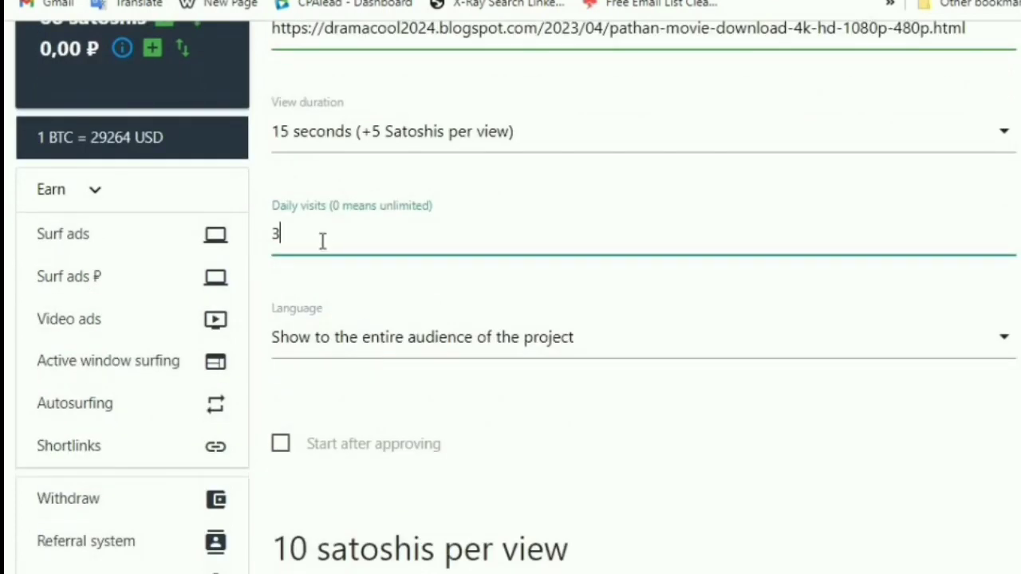
text(5)
Preview the ad link and start the Pathan active window surfing campaign
scroll(428, 442, down, 2)
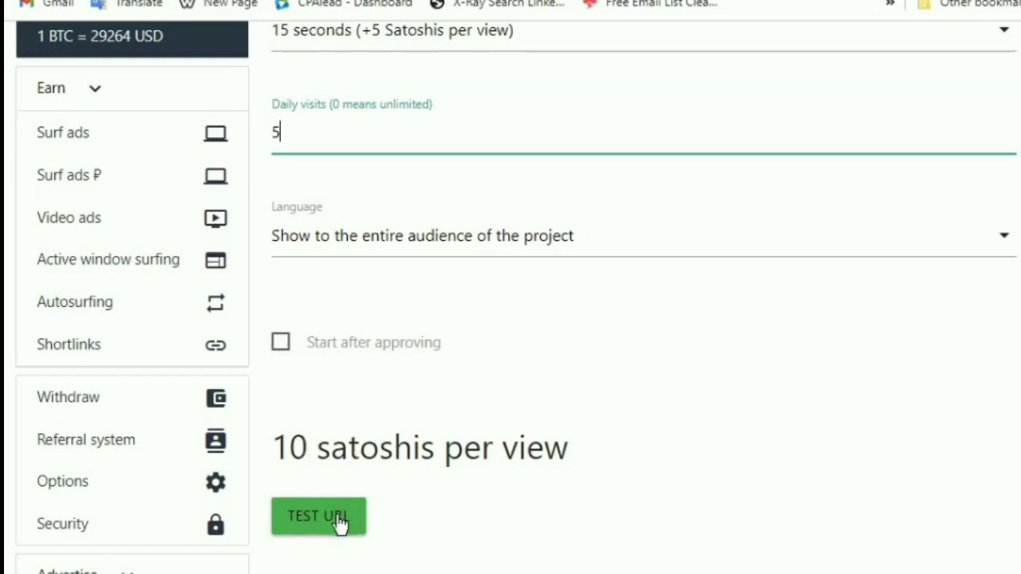
scroll(395, 461, down, 5)
scroll(372, 451, up, 6)
key(Return)
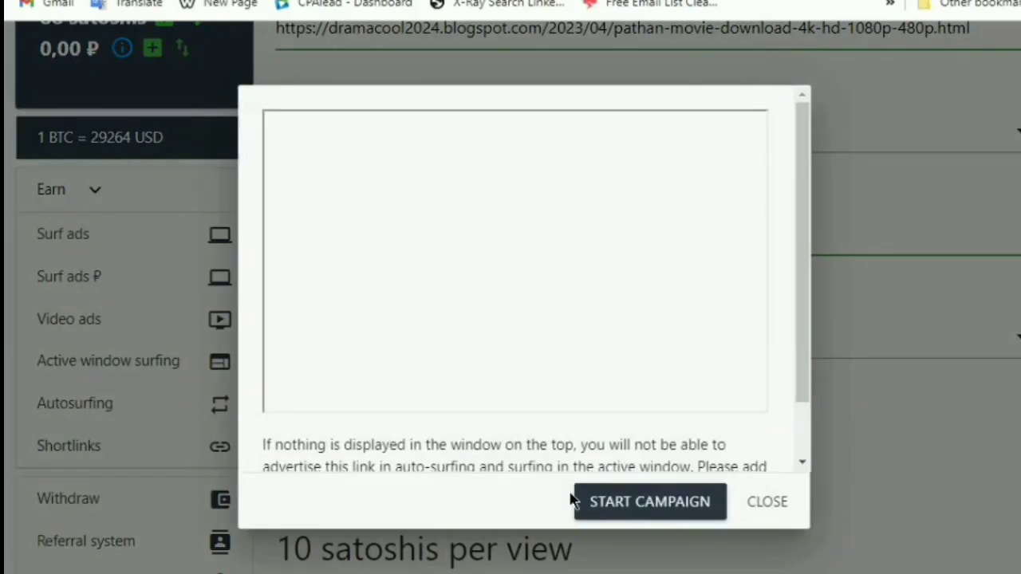
click(657, 498)
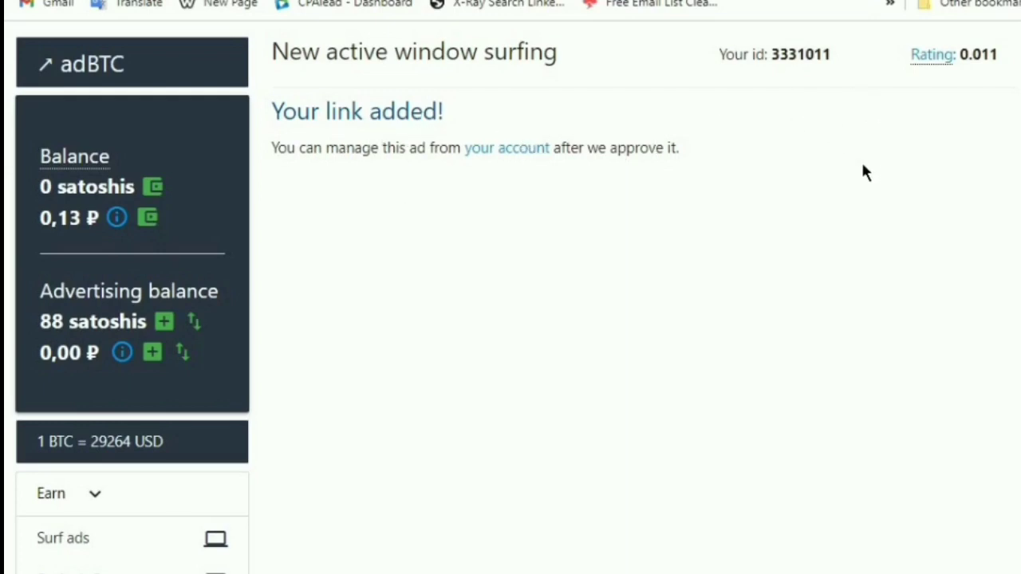
Review the adBTC account page and the withdraw option for the 0,13 ₽ balance
scroll(463, 147, down, 10)
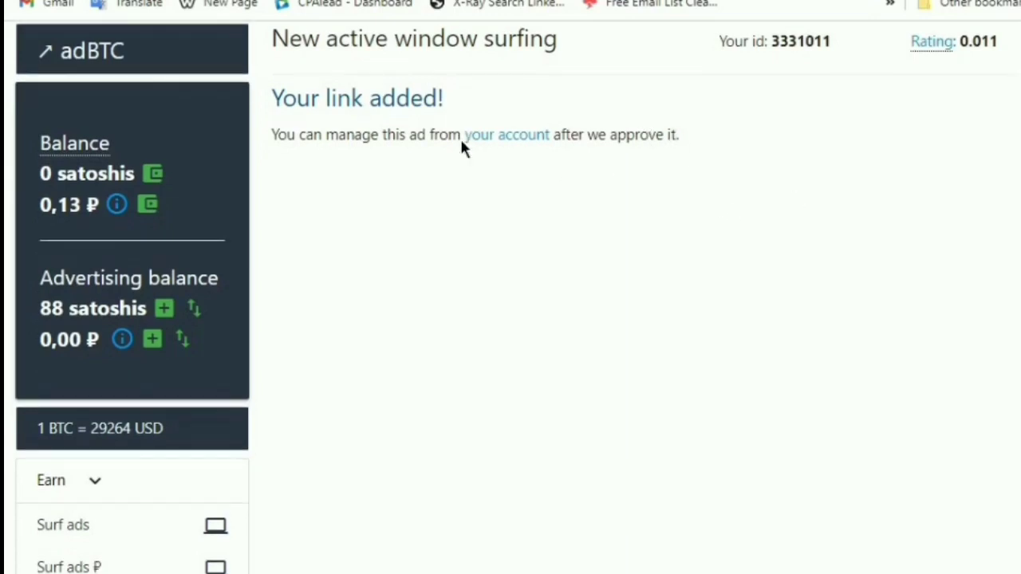
scroll(451, 237, up, 5)
scroll(449, 263, up, 5)
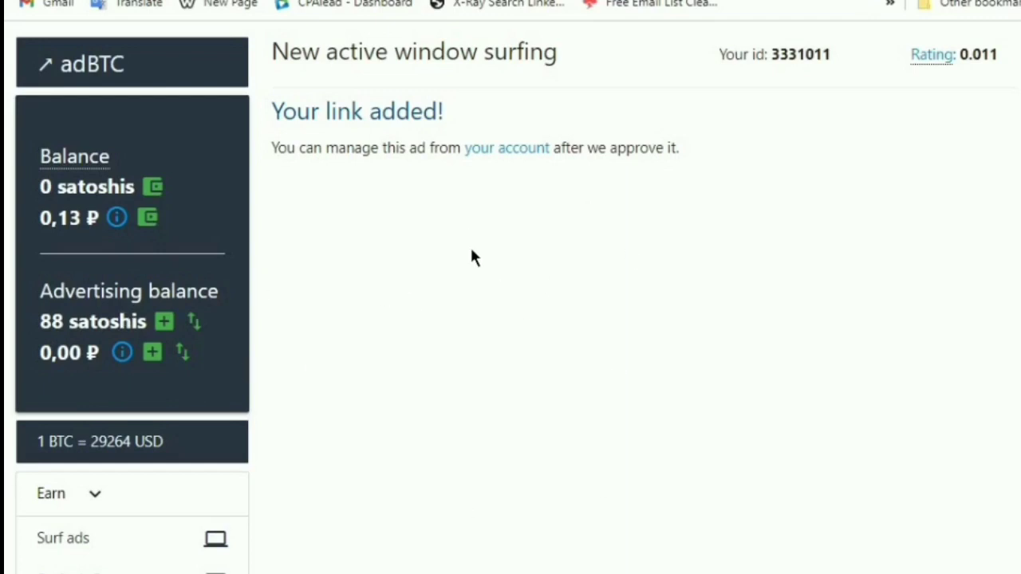
scroll(471, 252, down, 8)
scroll(370, 299, up, 5)
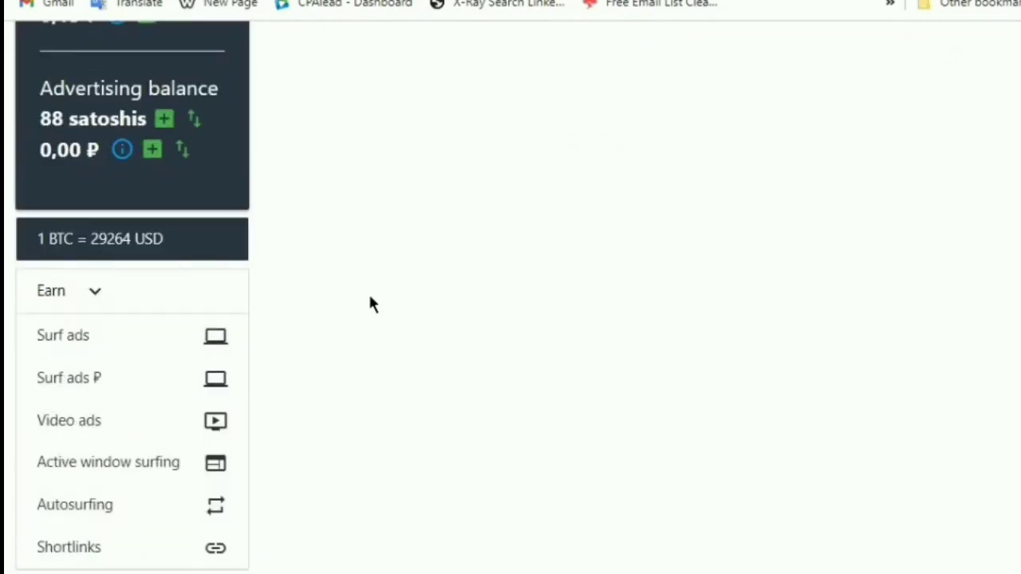
scroll(370, 304, up, 3)
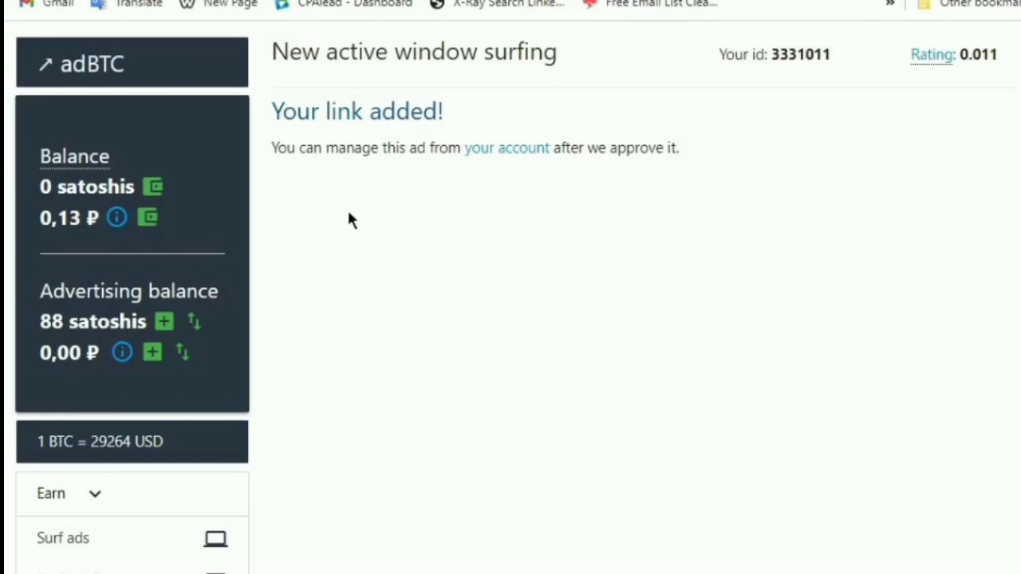
scroll(151, 217, down, 10)
scroll(153, 217, up, 6)
scroll(154, 217, up, 5)
click(148, 217)
scroll(641, 355, down, 8)
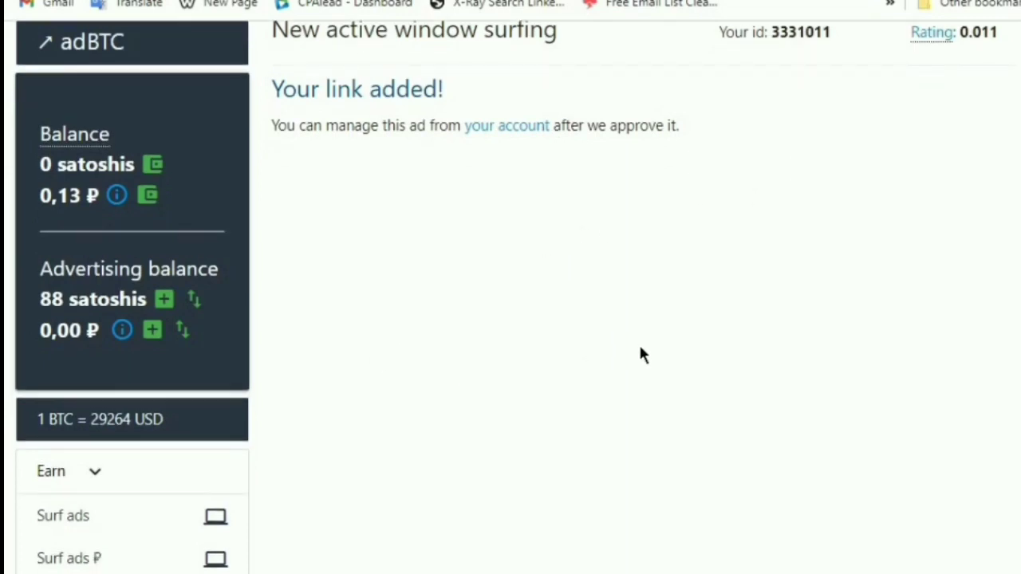
scroll(401, 118, up, 1)
scroll(401, 118, up, 5)
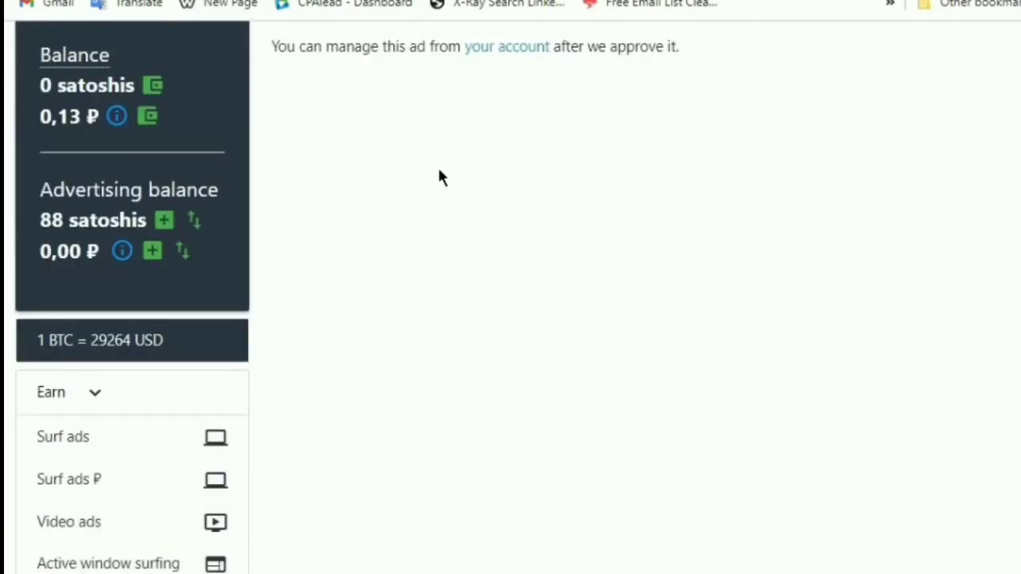
scroll(218, 381, up, 2)
scroll(130, 221, down, 4)
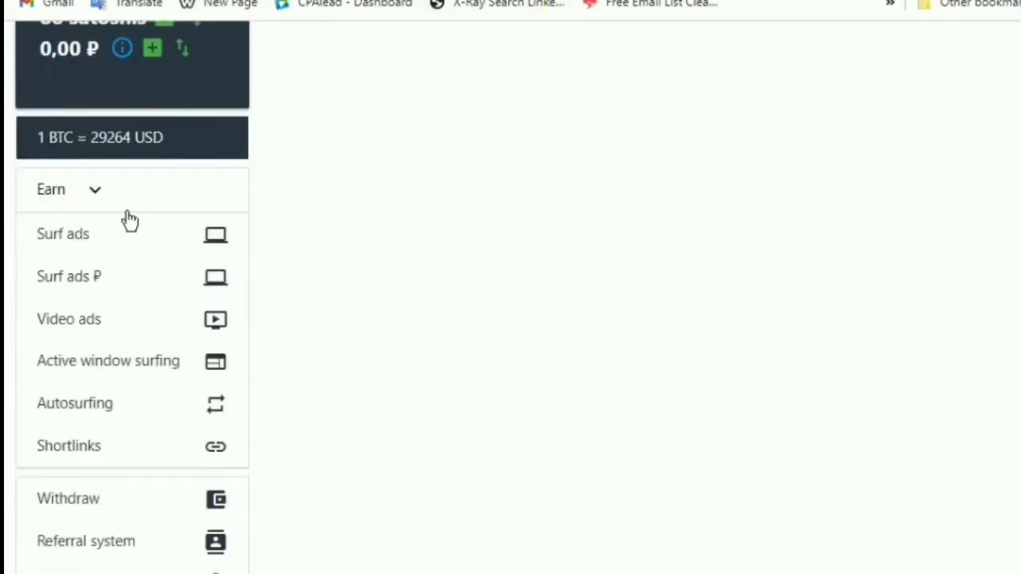
scroll(127, 224, down, 9)
scroll(138, 236, up, 6)
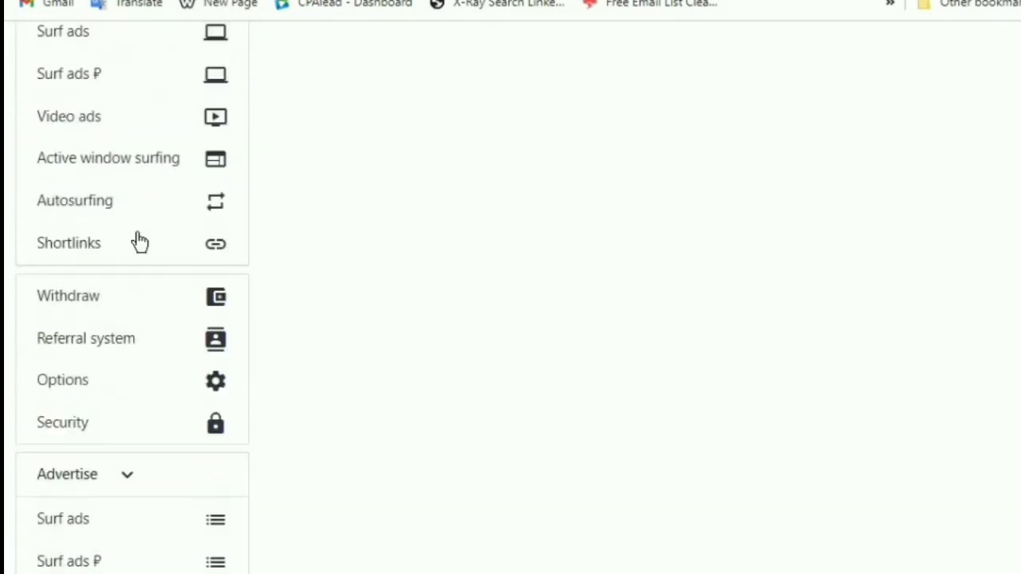
scroll(140, 242, up, 5)
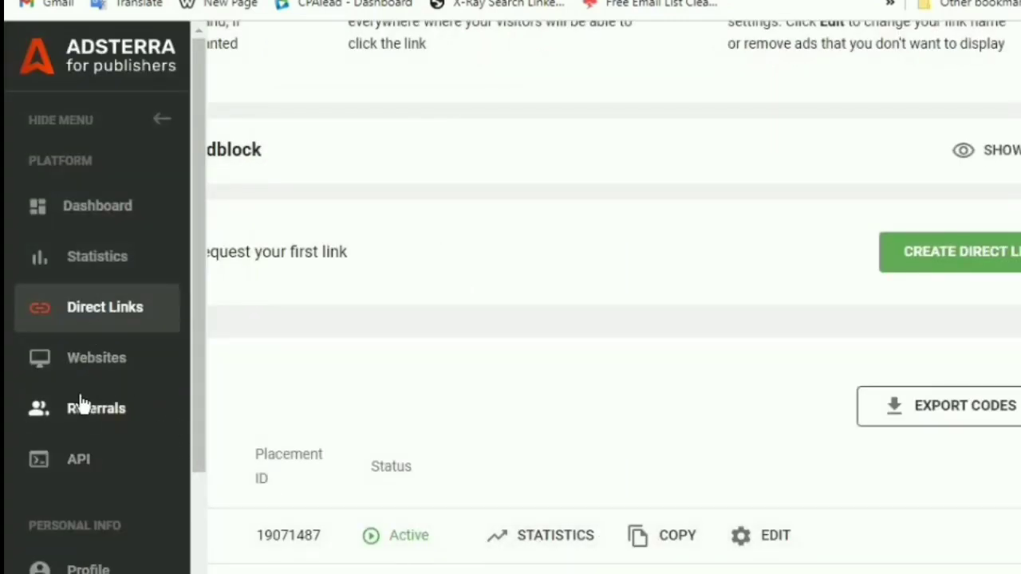
Look over Adsterra's Websites list and Direct Links guide, then start a fresh Google search
click(110, 355)
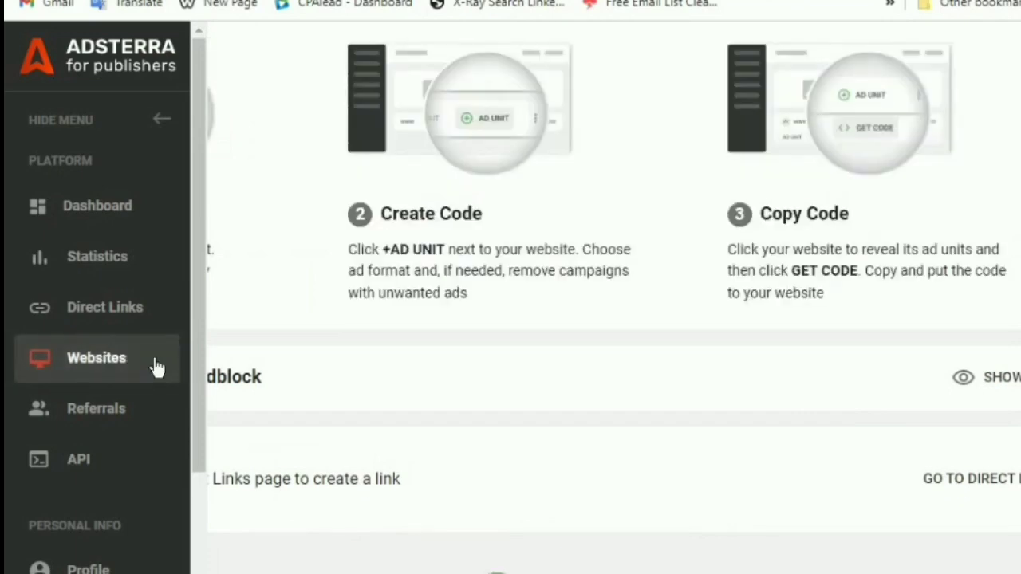
click(113, 299)
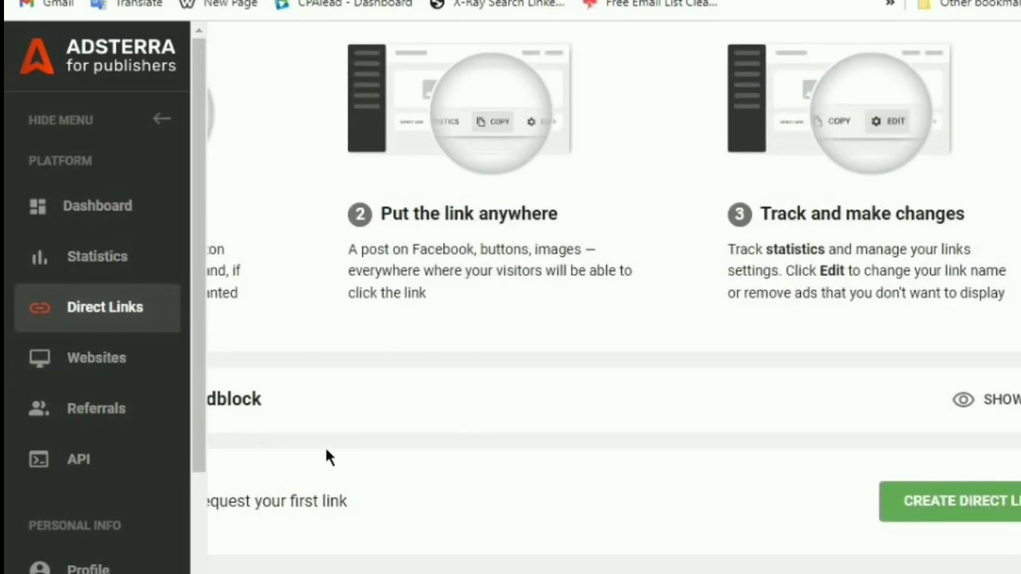
scroll(613, 283, left, 5)
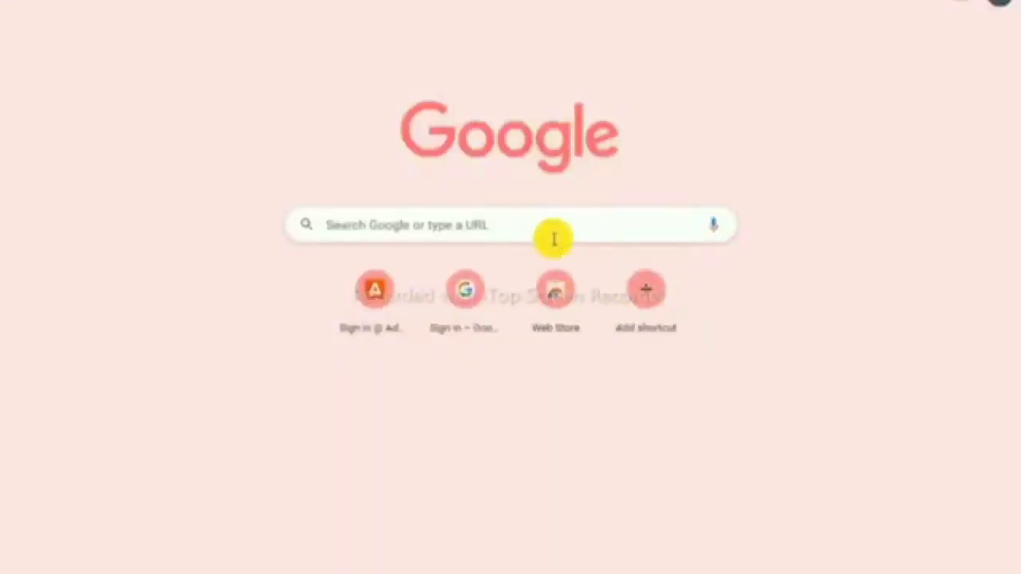
click(550, 226)
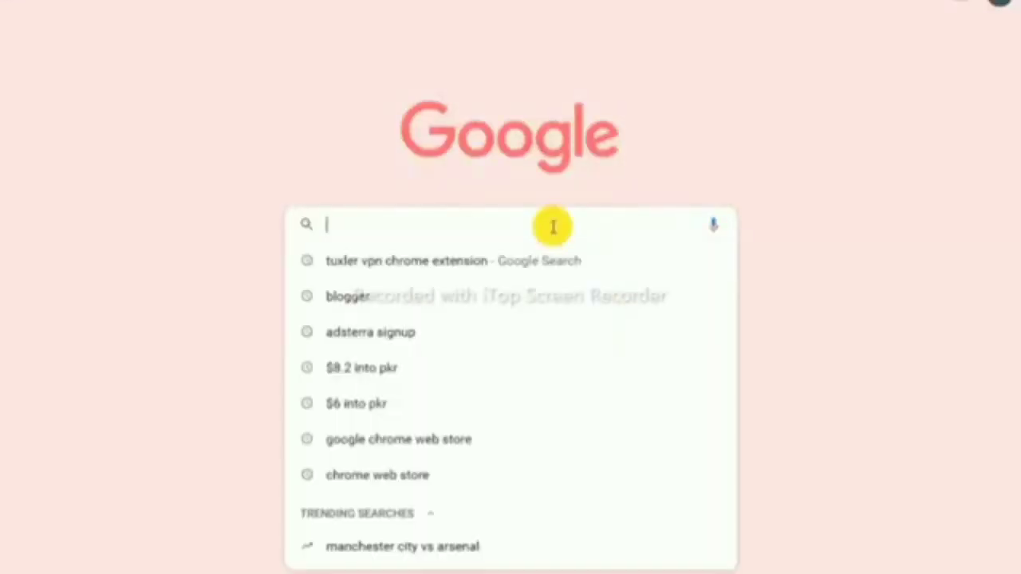
Search Google for 'bitbar' and open the BitBar Cloud site
text(b)
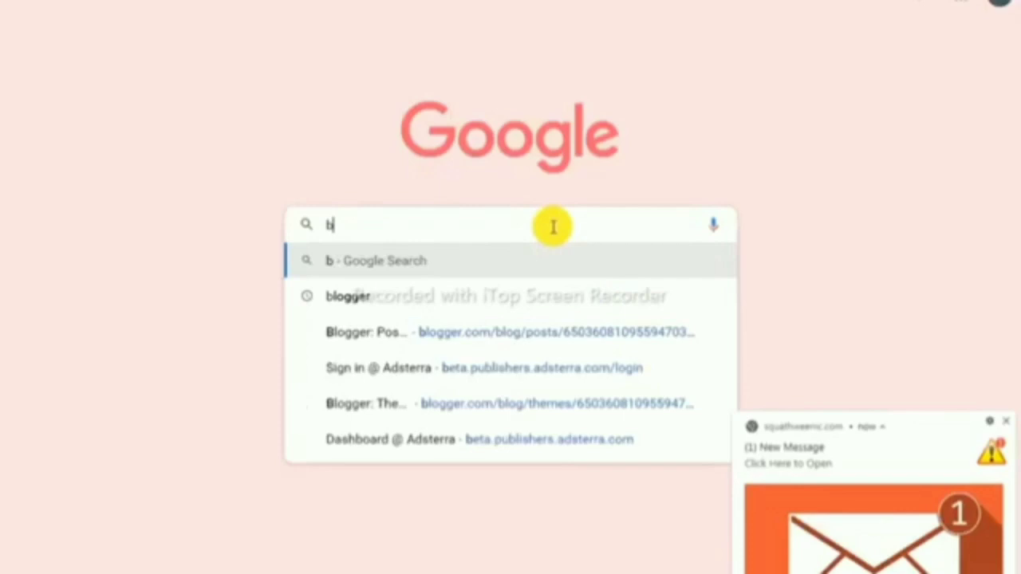
text(itbar)
key(Return)
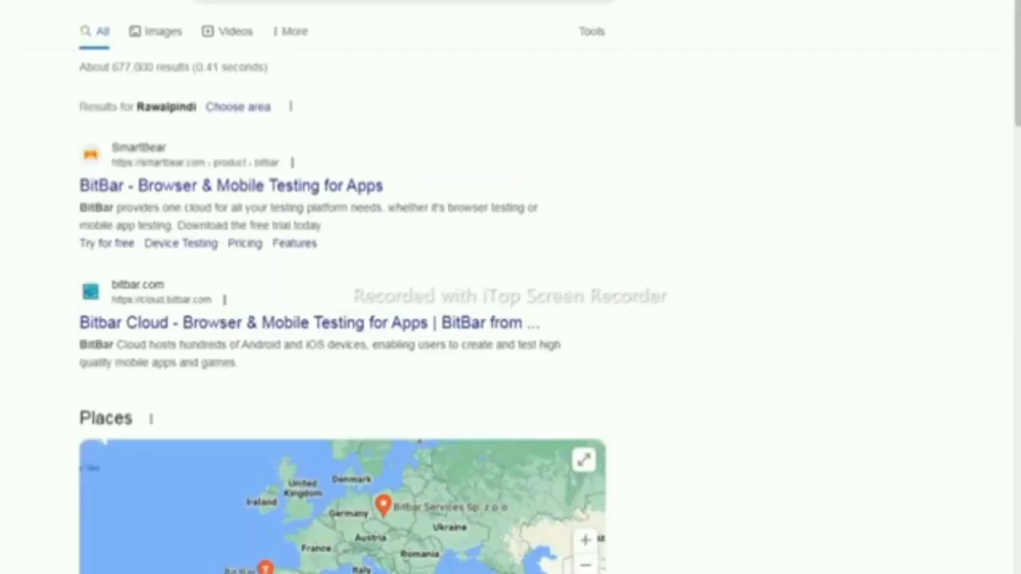
click(281, 332)
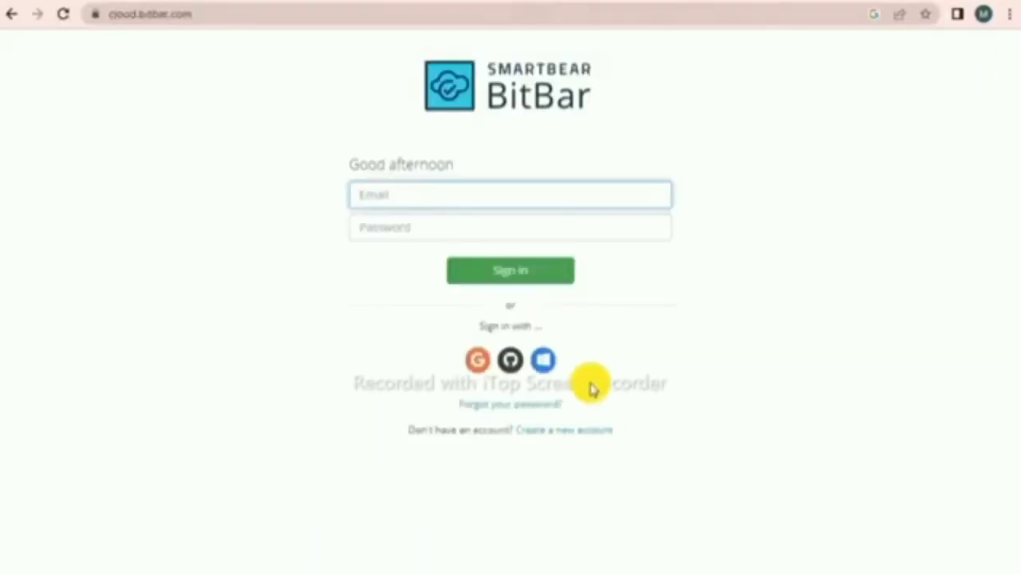
Search 'tempmail' in a new tab, then begin creating a new BitBar account
click(407, 2)
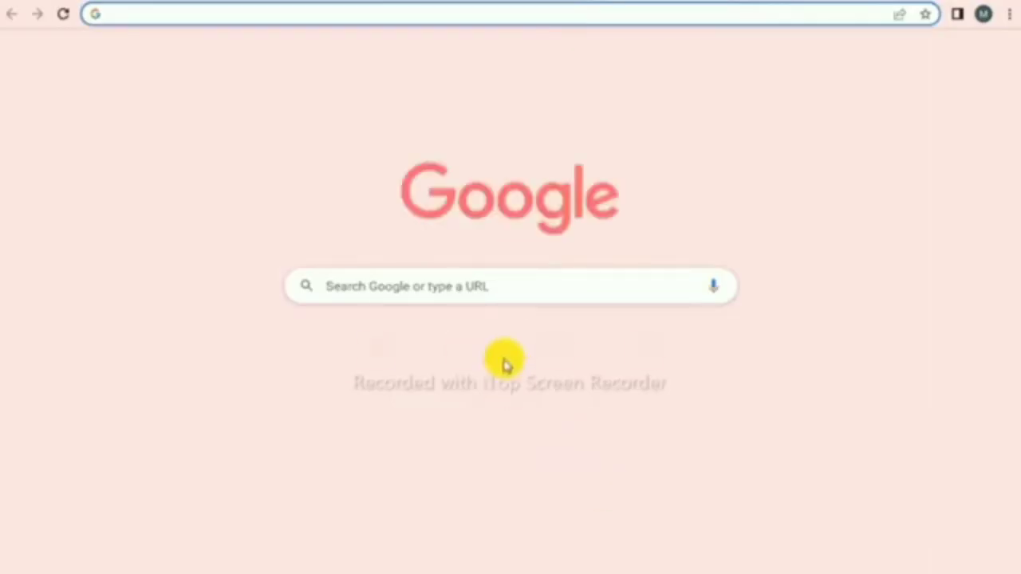
click(487, 285)
text(tempmail)
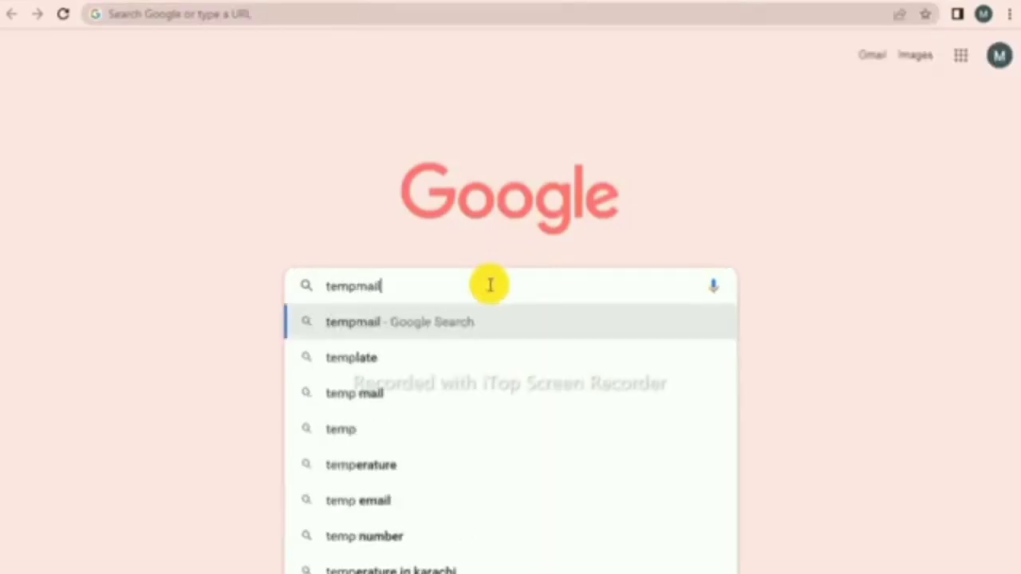
key(Return)
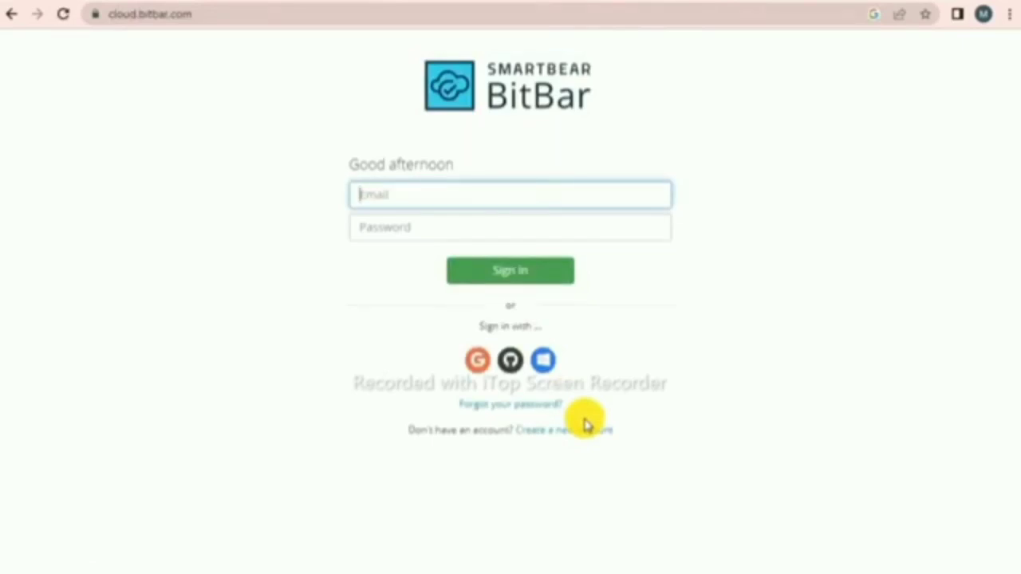
click(584, 437)
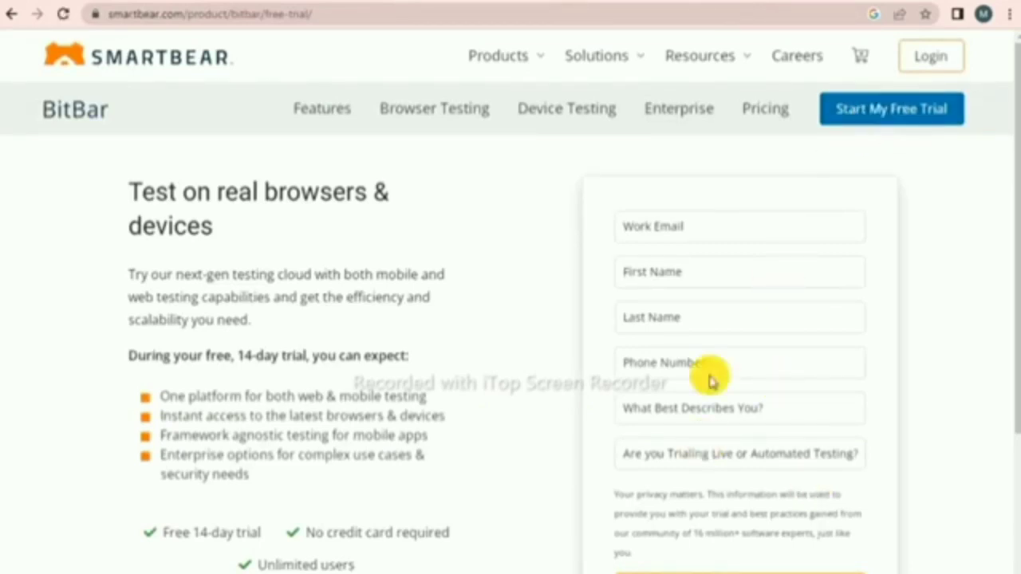
Copy the temporary email address and paste it into BitBar's Work Email field
click(271, 1)
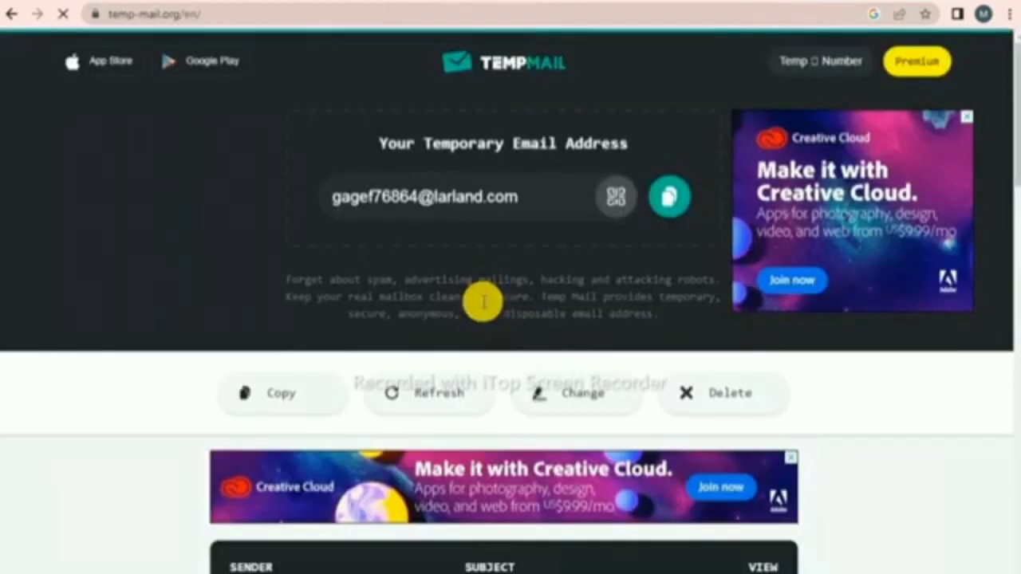
click(451, 198)
triple_click(451, 199)
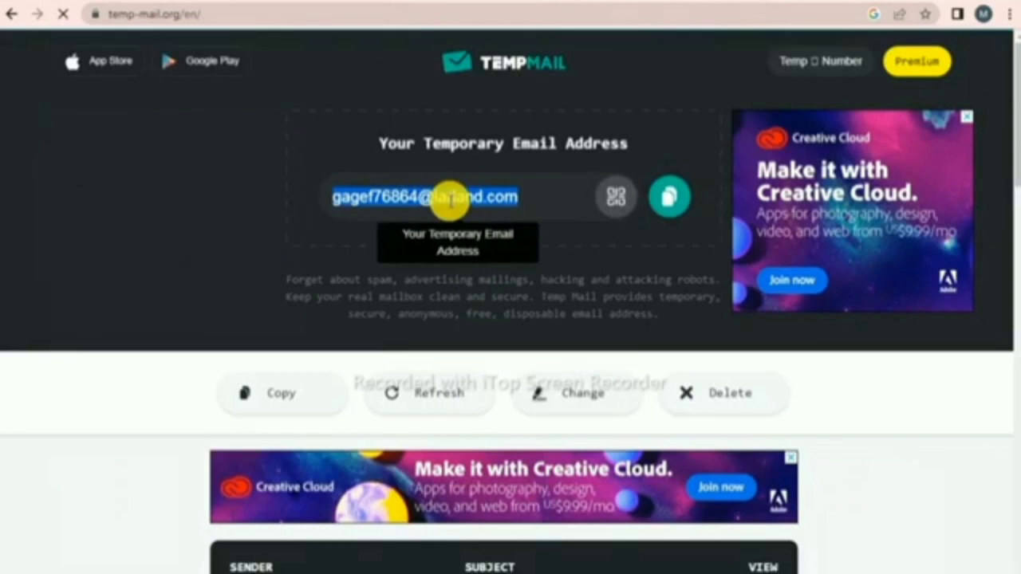
click(112, 4)
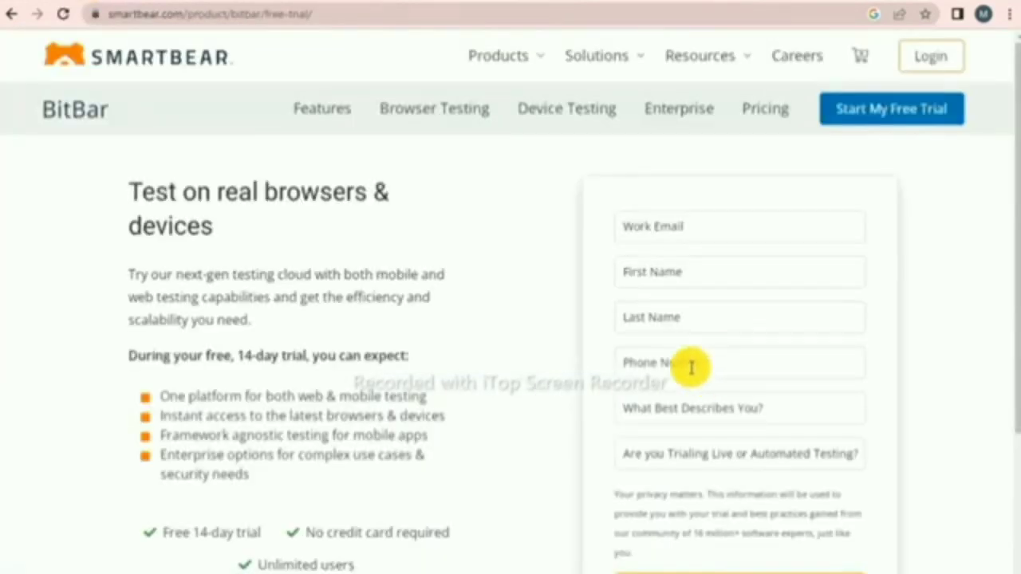
click(711, 223)
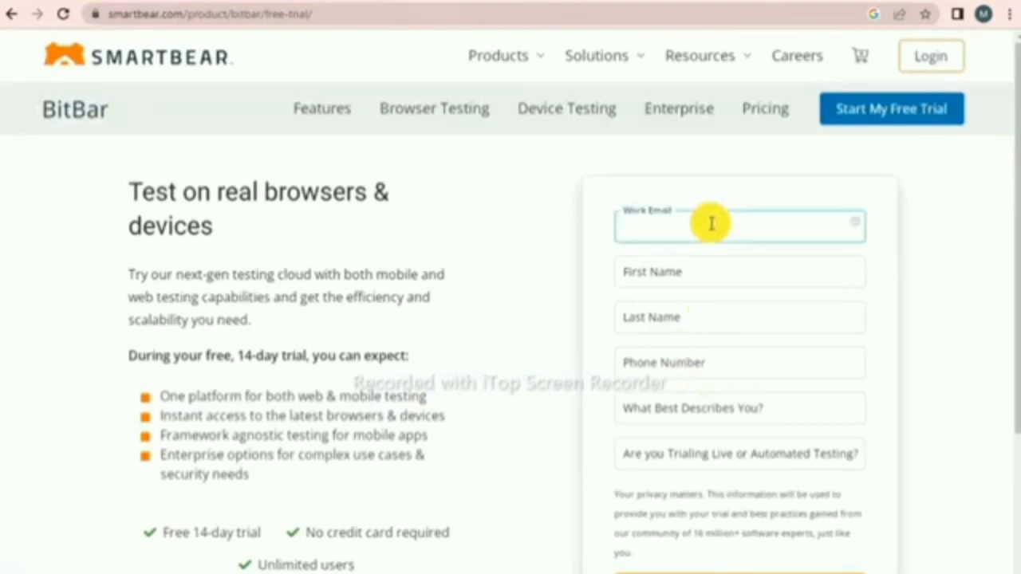
key(ctrl+v)
Fill in the first name, last name and phone number, then view the role choices
click(707, 271)
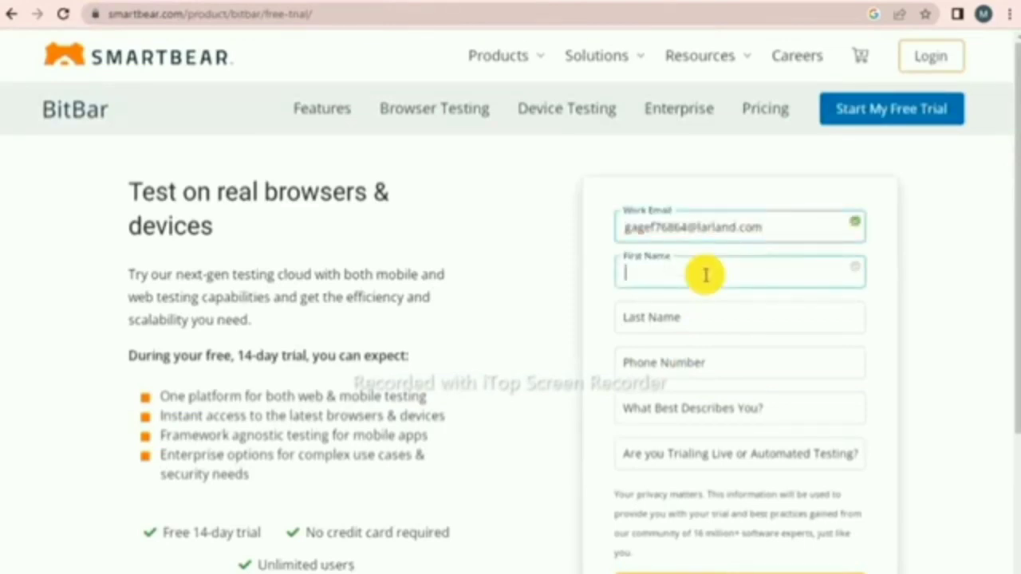
text(12345)
click(752, 326)
text(fdfgdfdsfv)
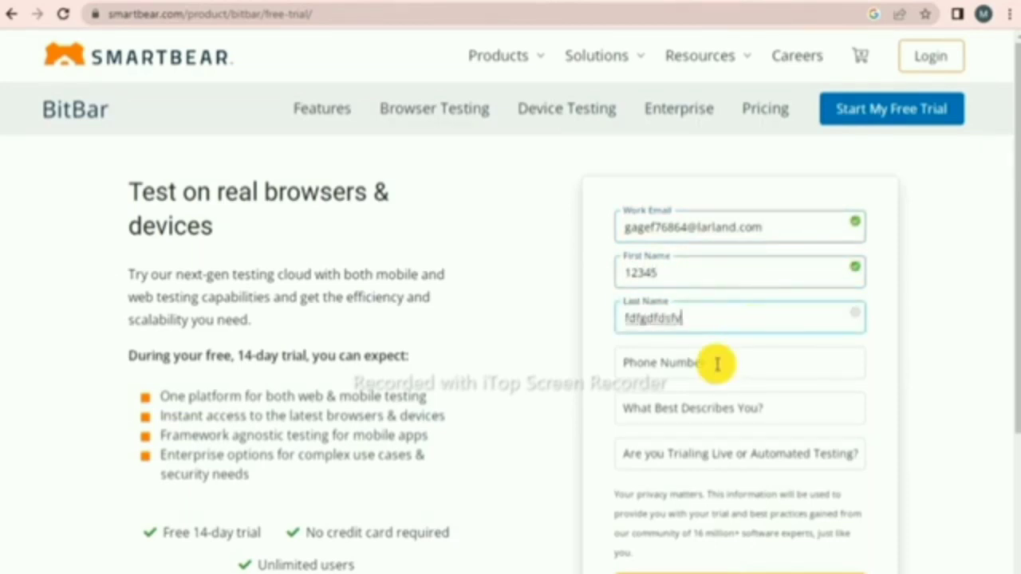
click(718, 364)
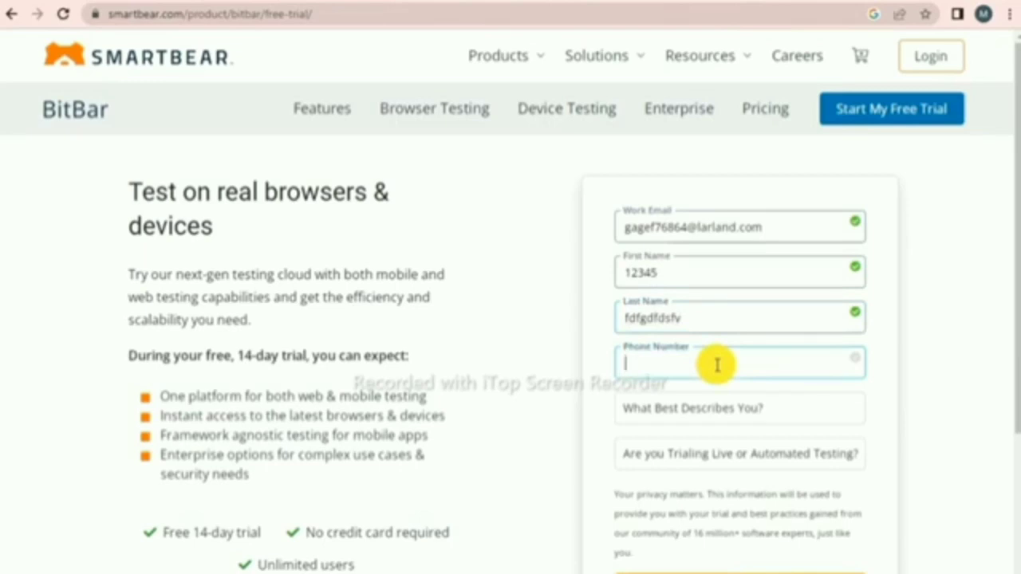
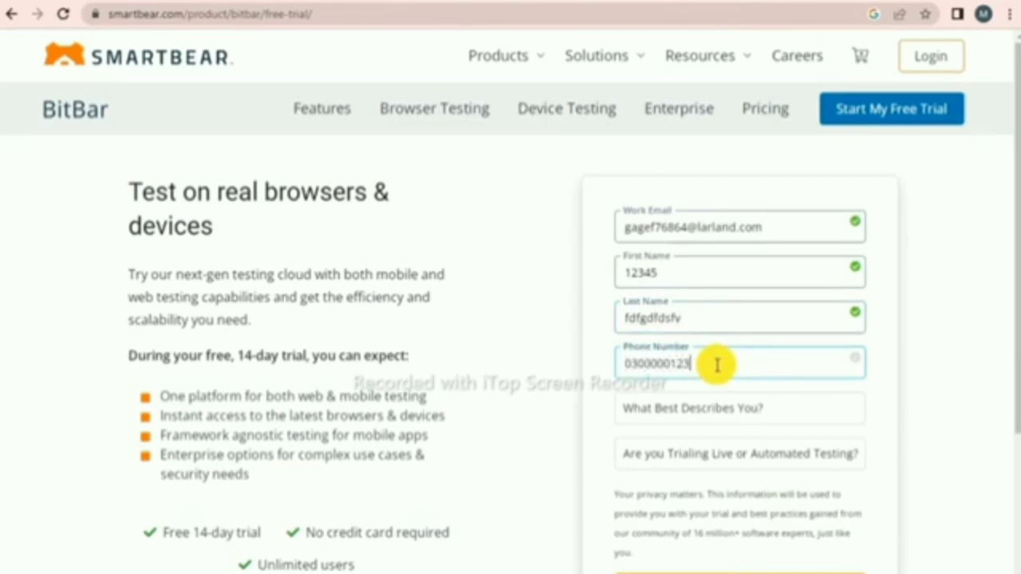
click(791, 409)
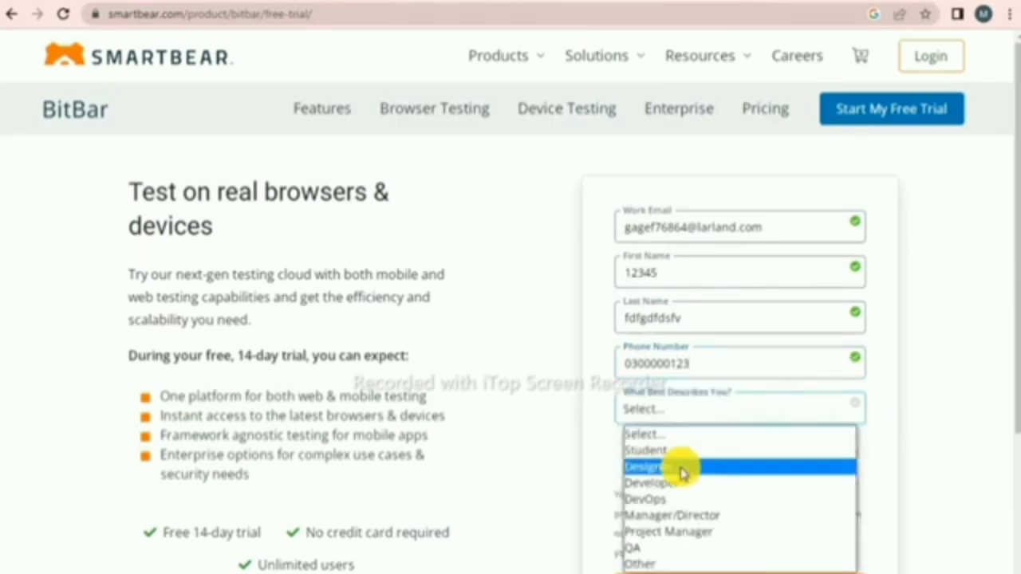